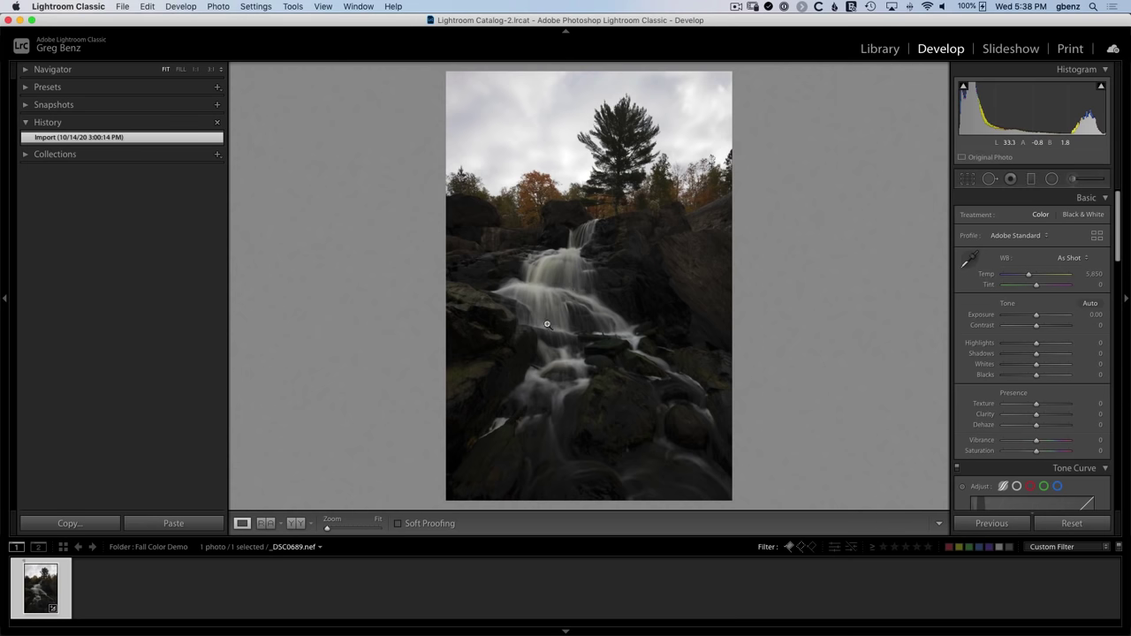
Create a virtual copy of the waterfall photo and set its white balance to Temp 5,475 and Tint +5
right_click(43, 584)
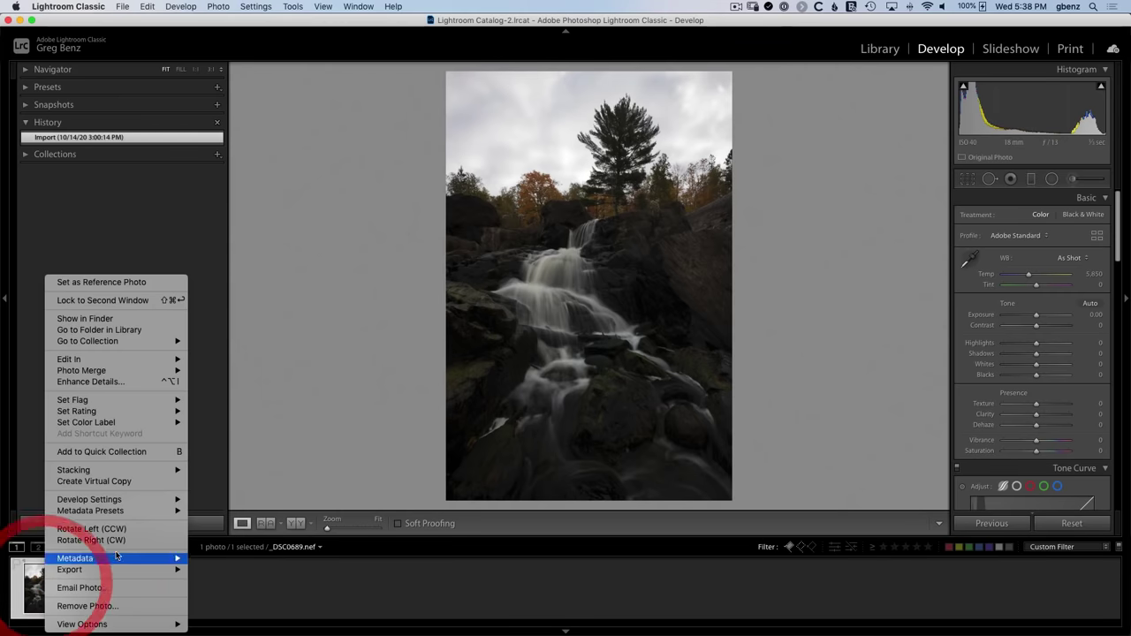
left_click(123, 482)
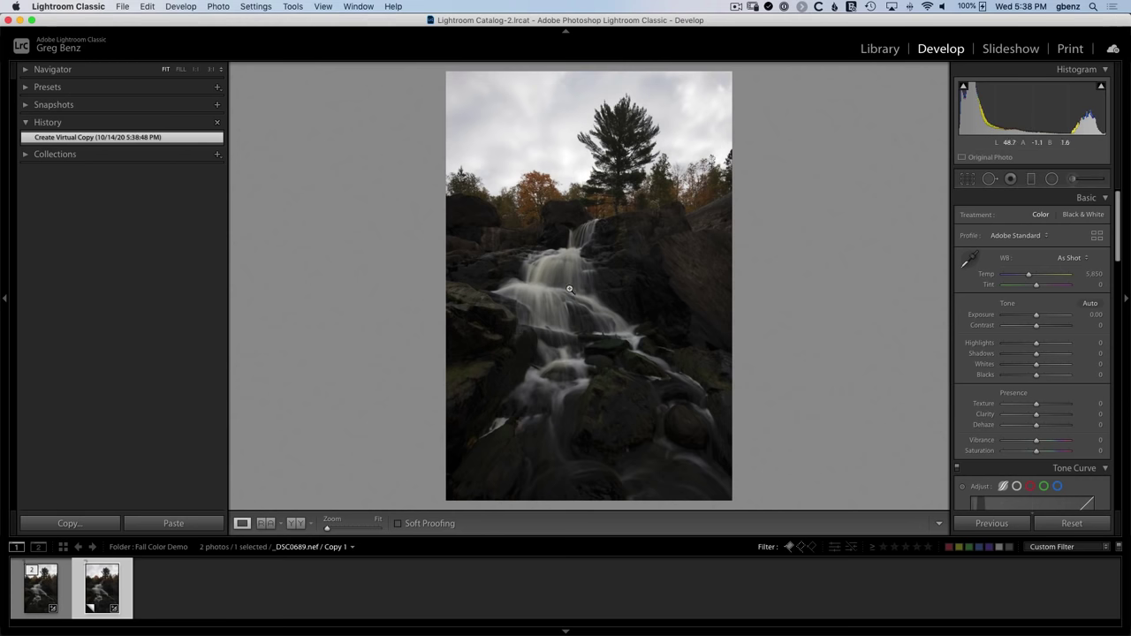
left_click(1027, 276)
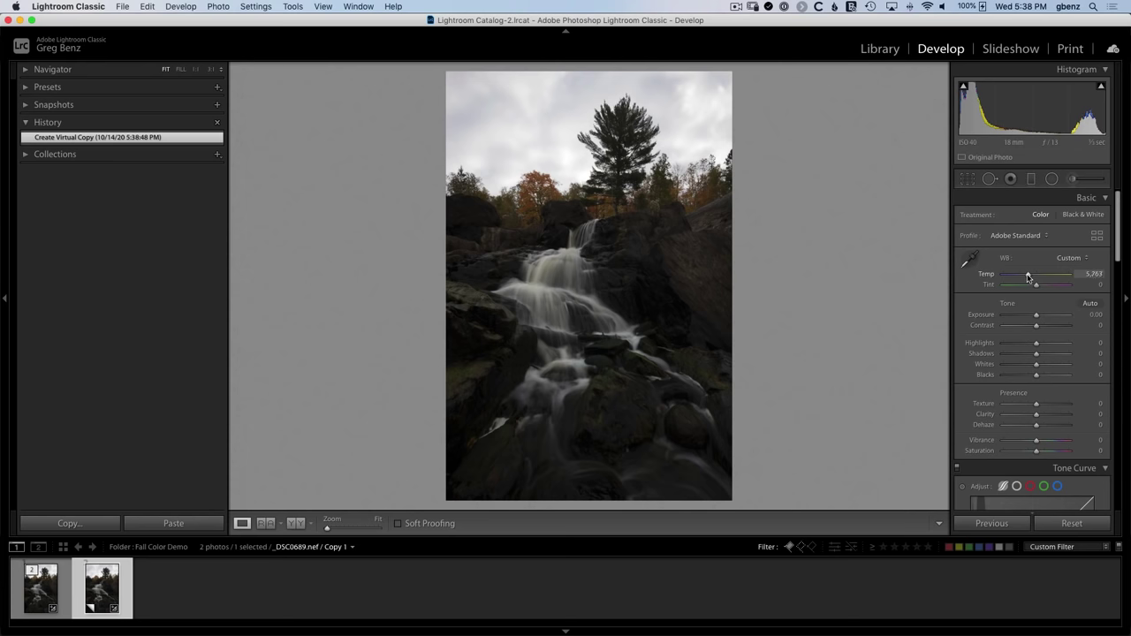
left_click_drag(1027, 277, 1025, 276)
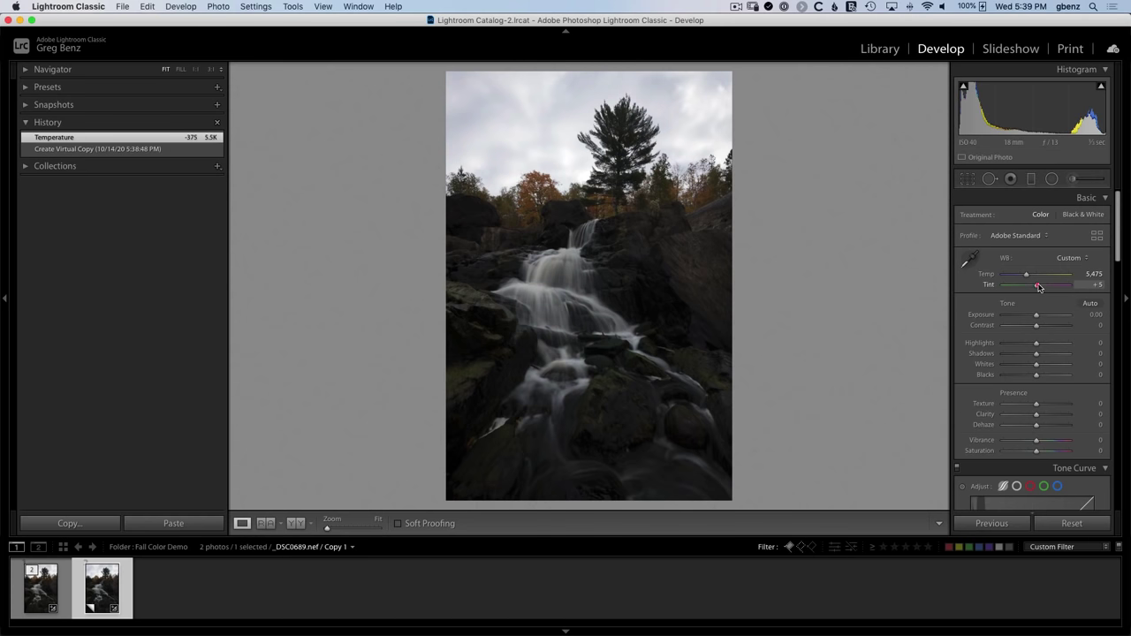
left_click(1038, 287)
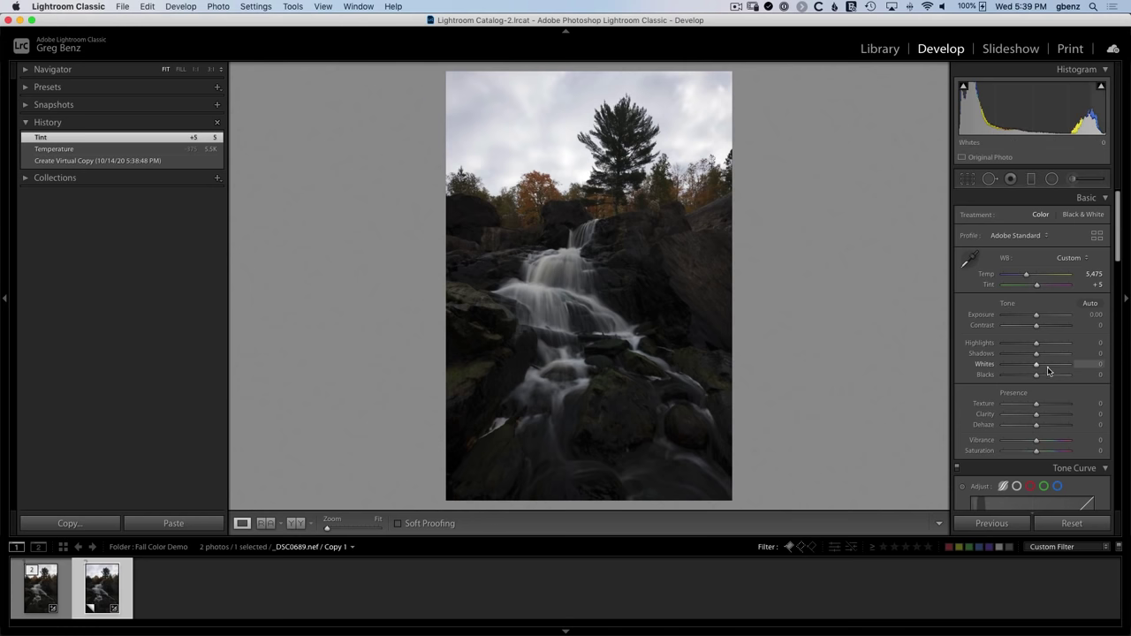
Set the copy's basic tones to Whites +48, Highlights -40, Shadows +36 and Blacks +23
left_click_drag(1036, 368, 1053, 368)
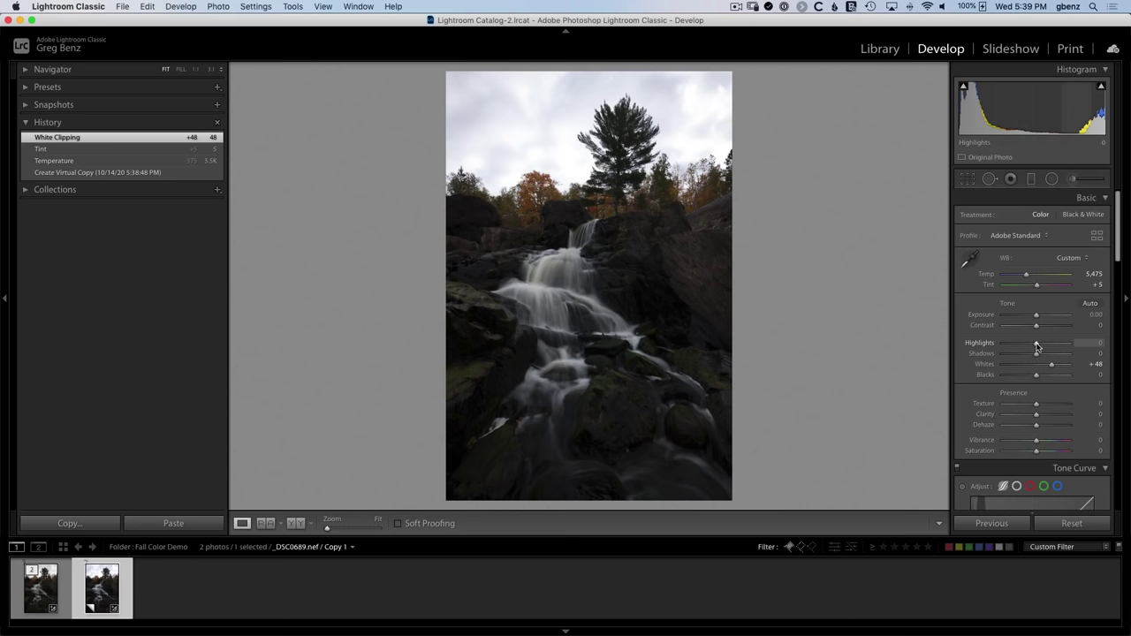
left_click_drag(1037, 347, 1023, 347)
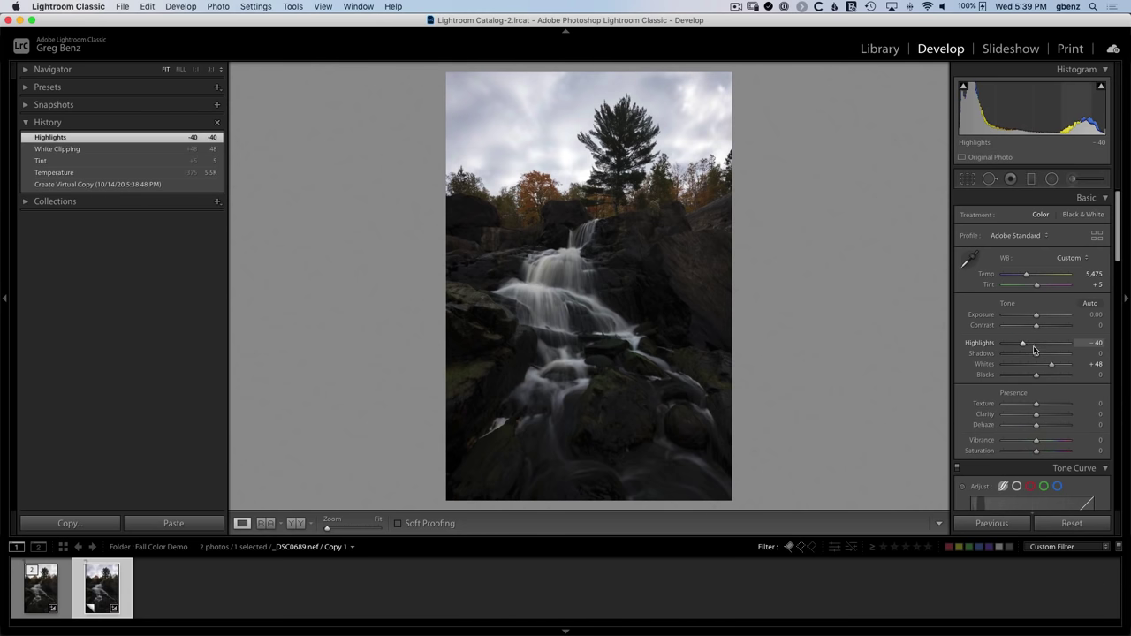
mouse_move(1037, 356)
left_mouse_down()
mouse_move(1049, 359)
mouse_move(1043, 377)
left_mouse_up()
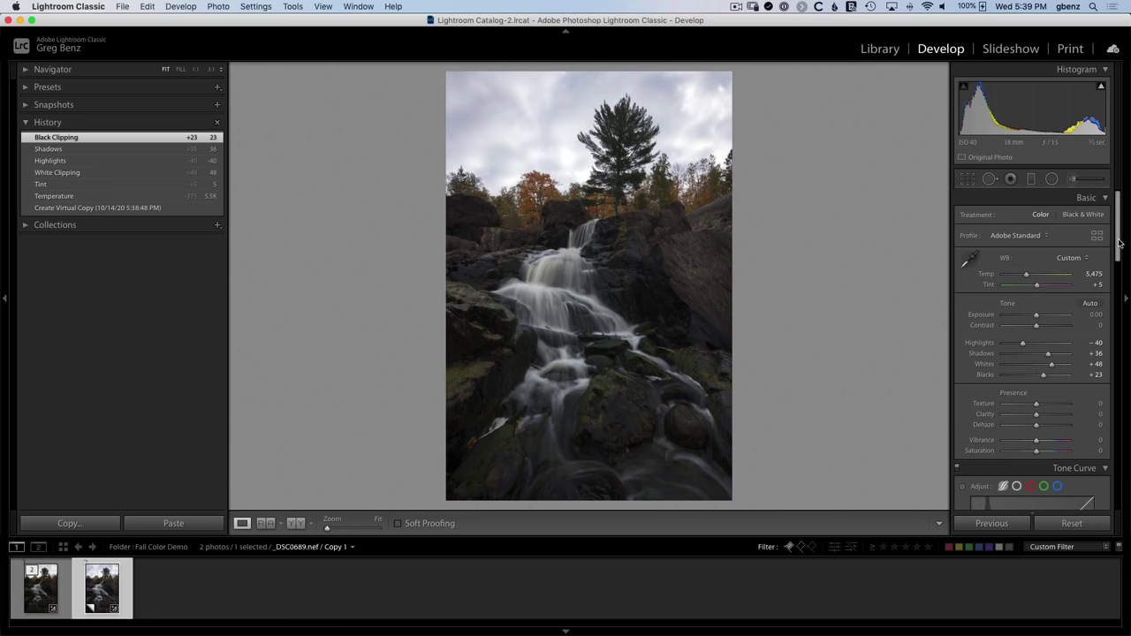
Raise the Lights region of the tone curve to +49 and preview the highlight clipping in the sky
left_click_drag(1119, 243, 1116, 308)
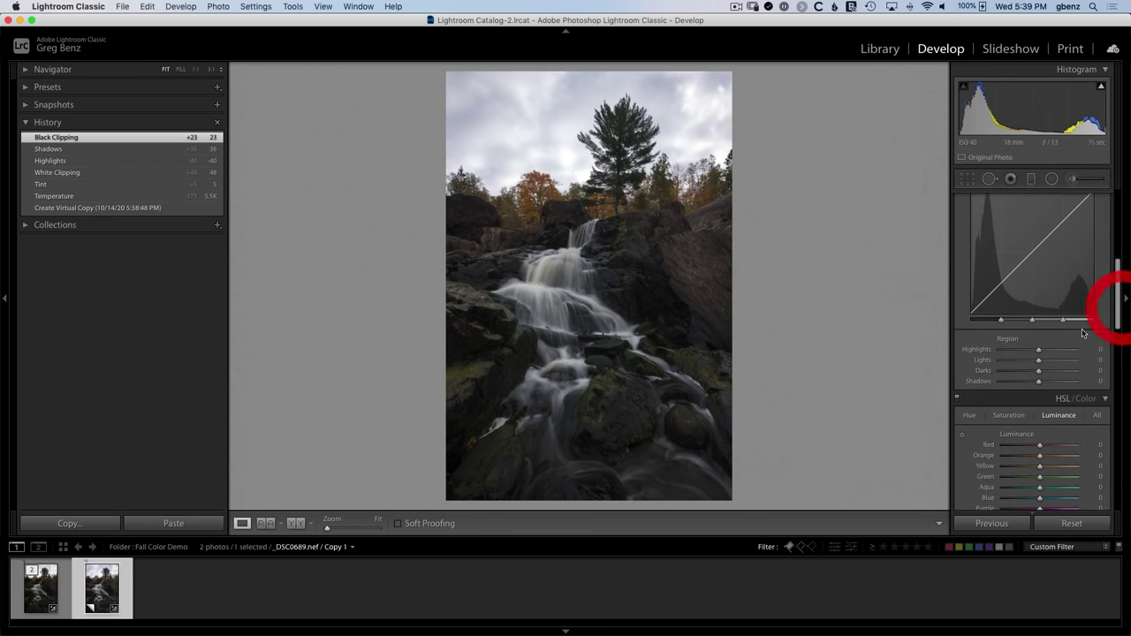
left_click_drag(1037, 362, 1057, 365)
left_click(732, 303)
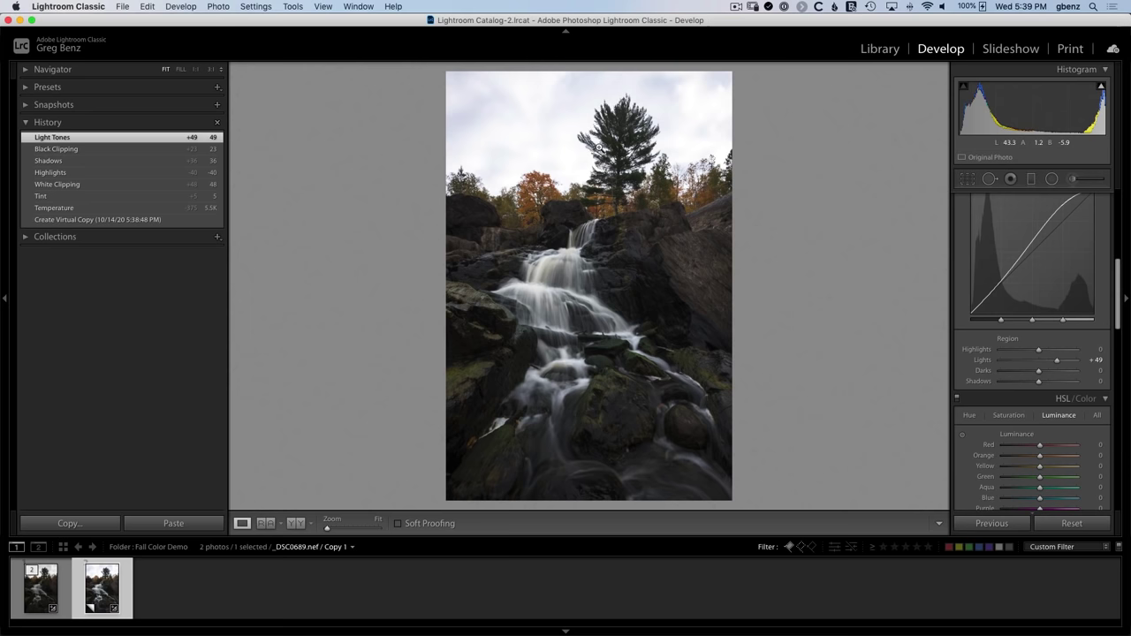
mouse_move(1100, 91)
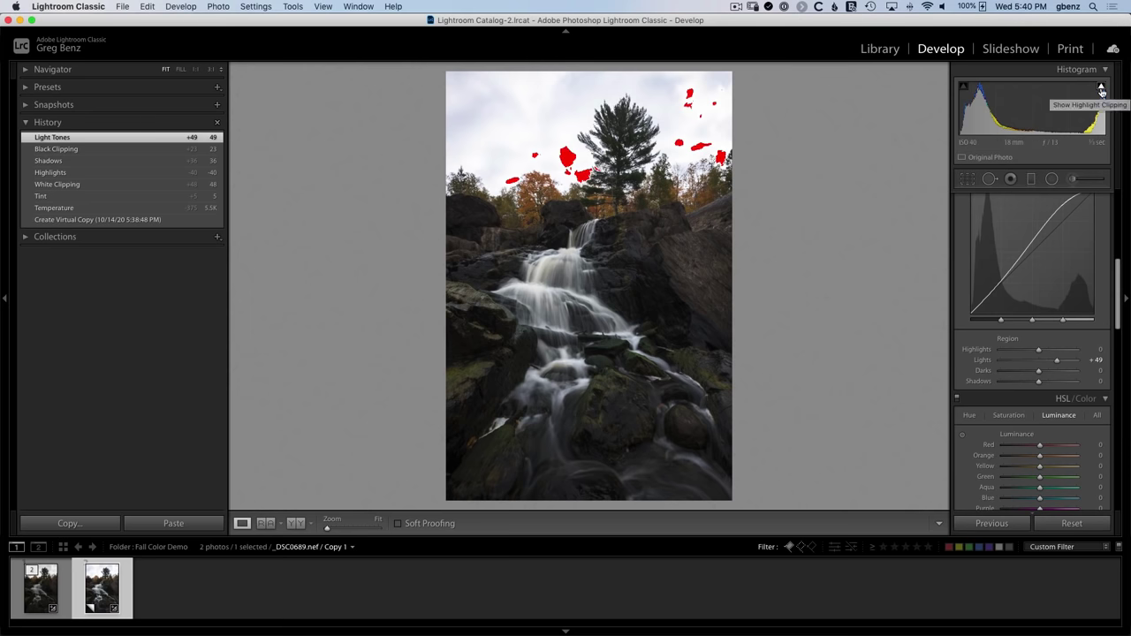
Add a graduated filter over the sky with a narrow transition at the treeline and Highlights at -25
left_click(1030, 179)
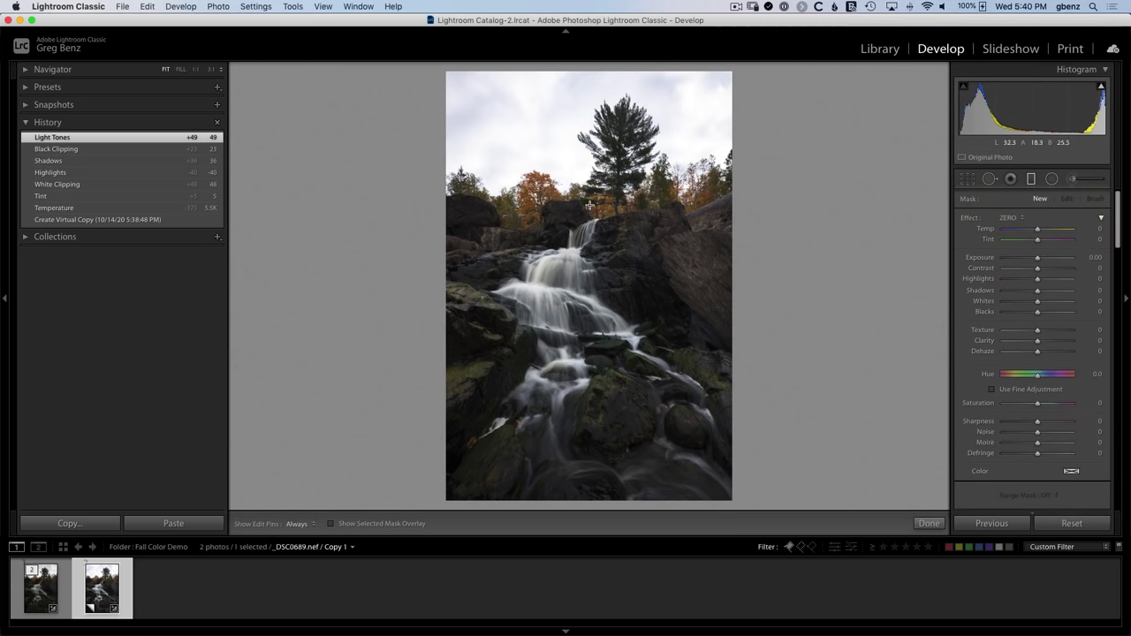
left_click_drag(589, 196, 589, 221)
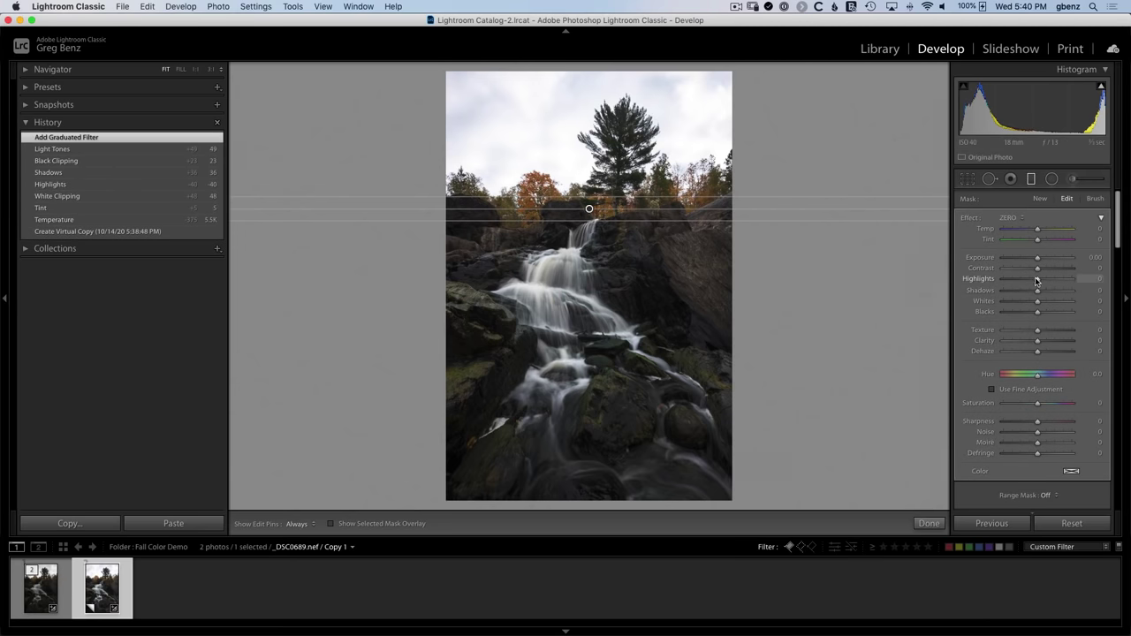
left_click_drag(1036, 281, 1028, 283)
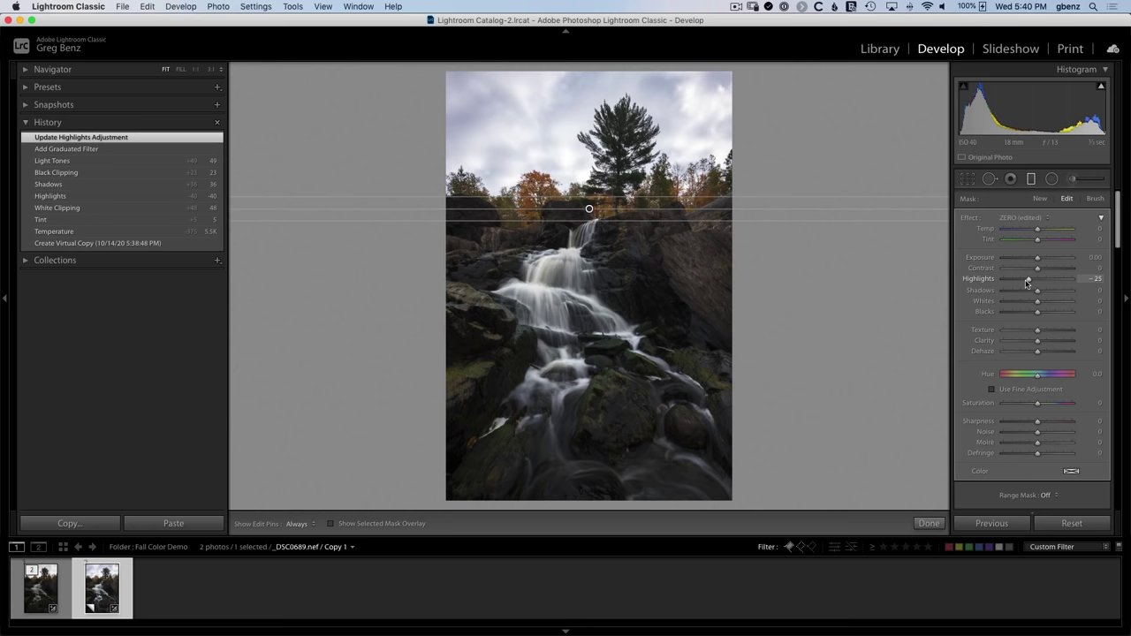
key("m")
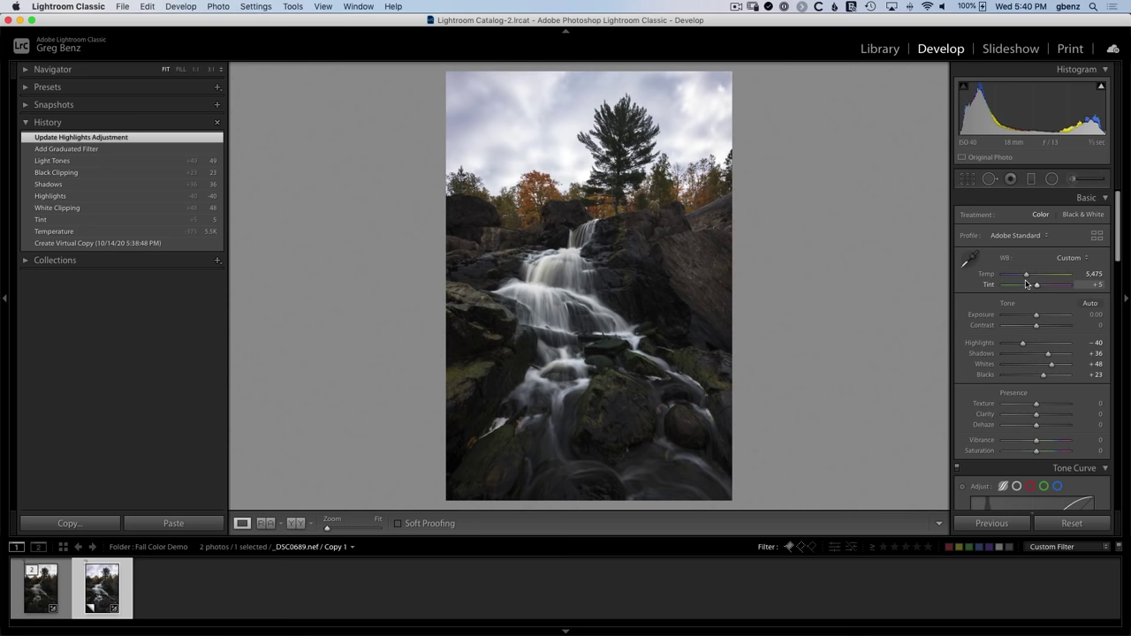
Change the profile to Adobe Color and raise the red, orange and yellow luminance to +16 each
left_click(1025, 236)
left_click(1025, 208)
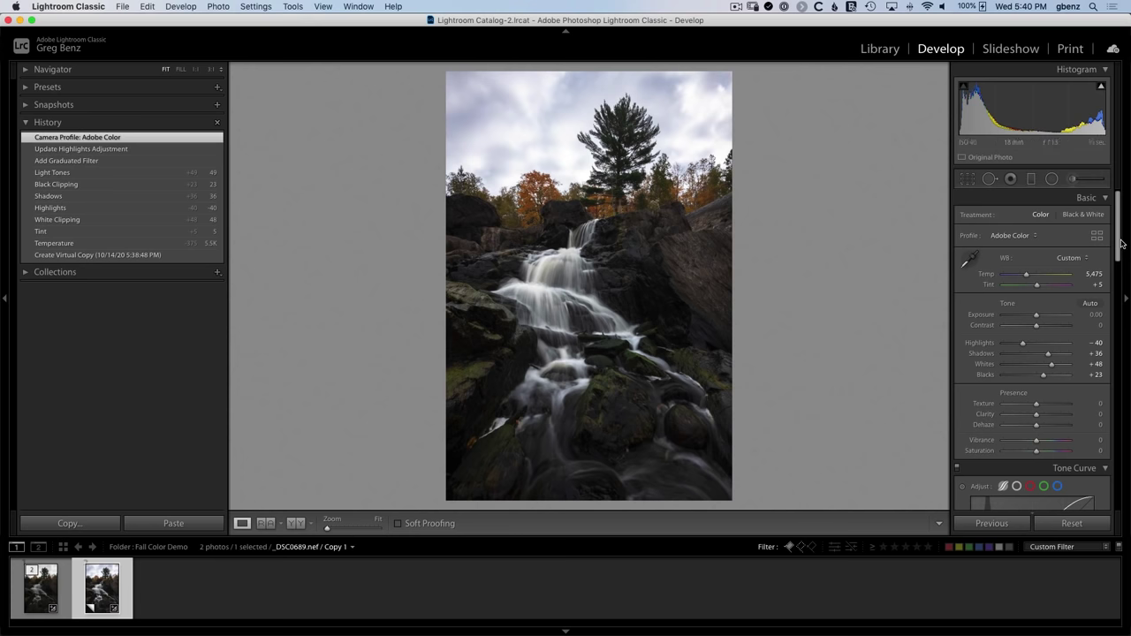
left_click_drag(1121, 243, 1119, 347)
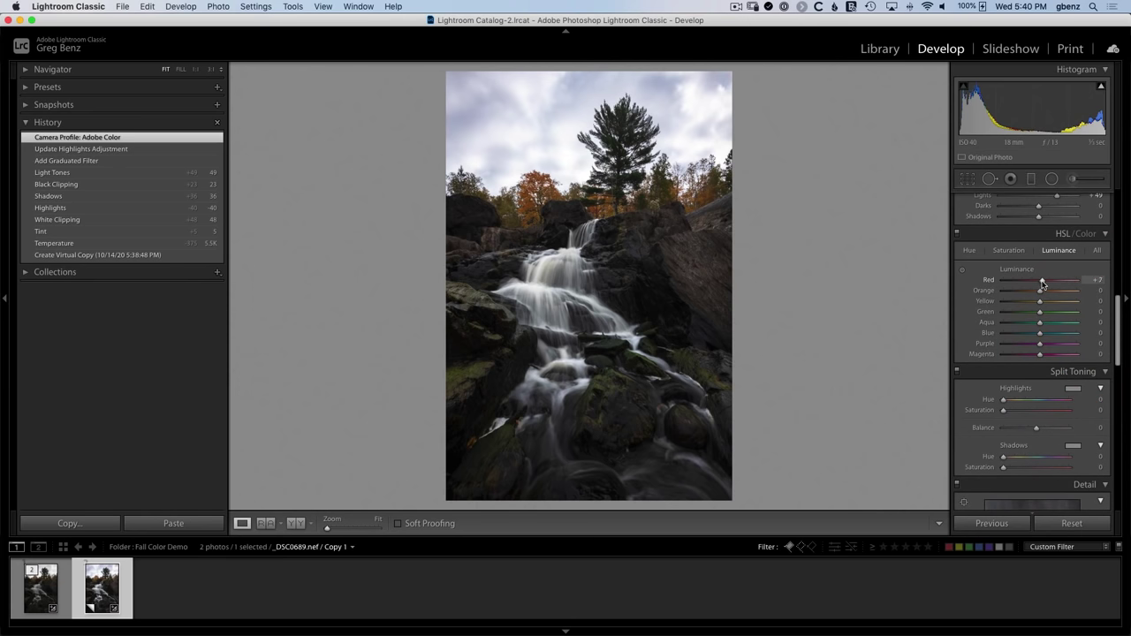
left_click_drag(1043, 283, 1049, 304)
left_click(957, 237)
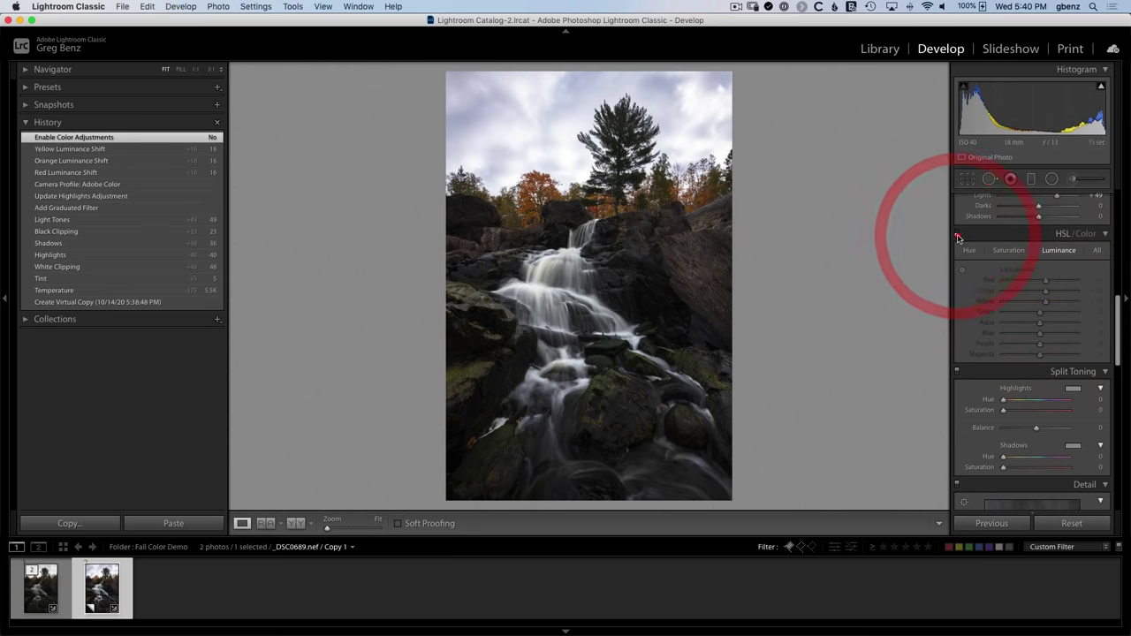
left_click(957, 237)
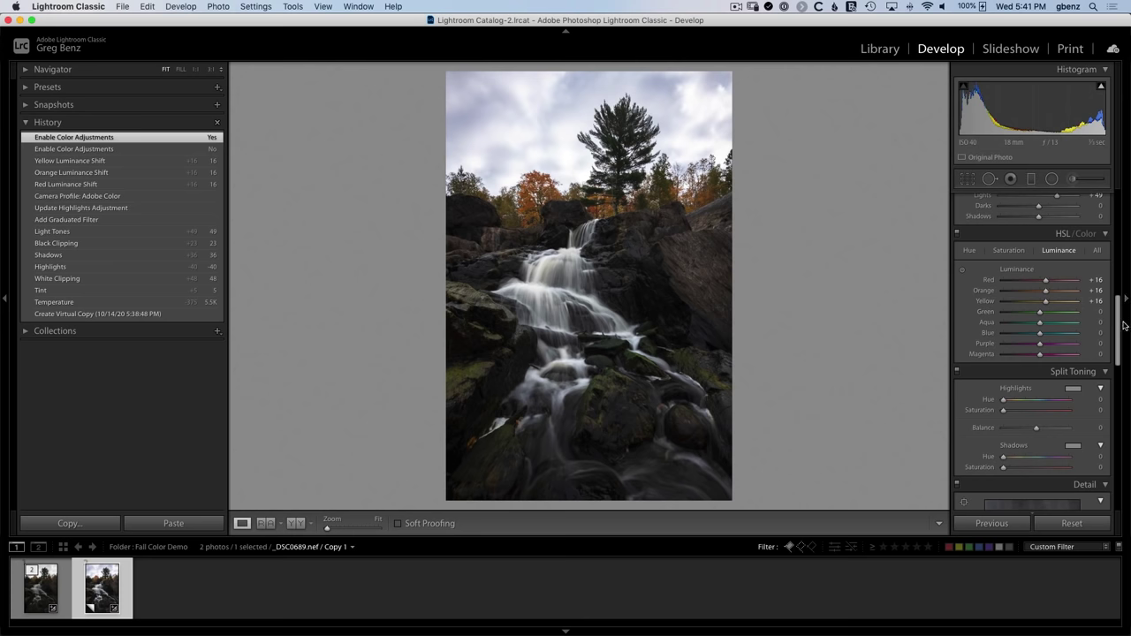
Set the Calibration Blue Primary saturation to +100 and the white balance Tint to +7
left_click_drag(1118, 324, 1125, 490)
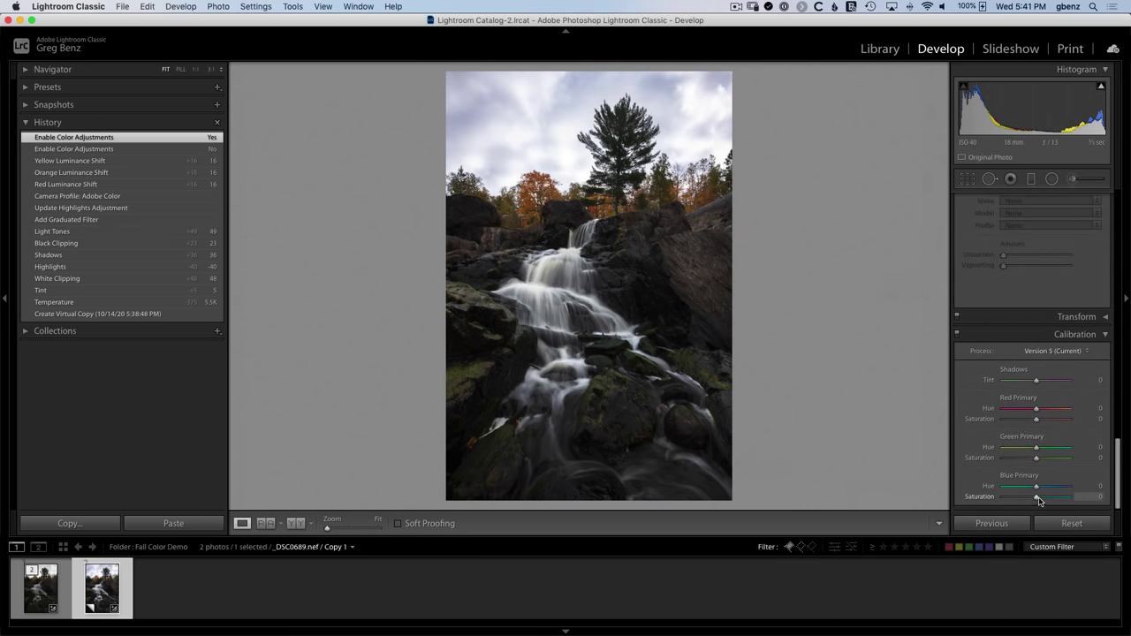
left_click_drag(1039, 500, 1098, 502)
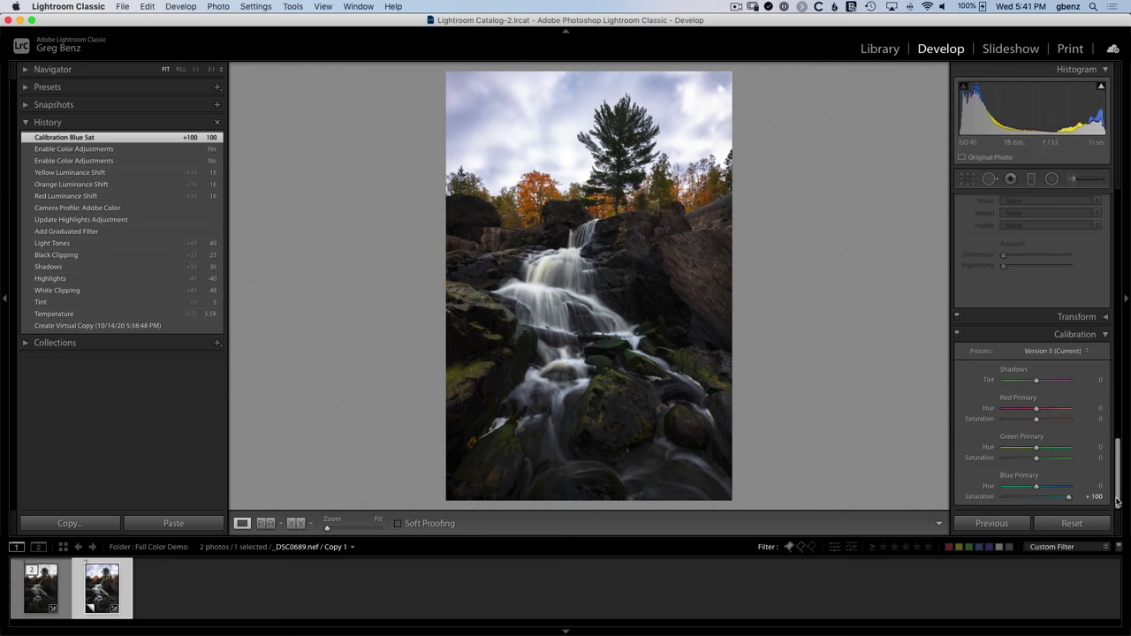
left_click_drag(1116, 500, 1115, 228)
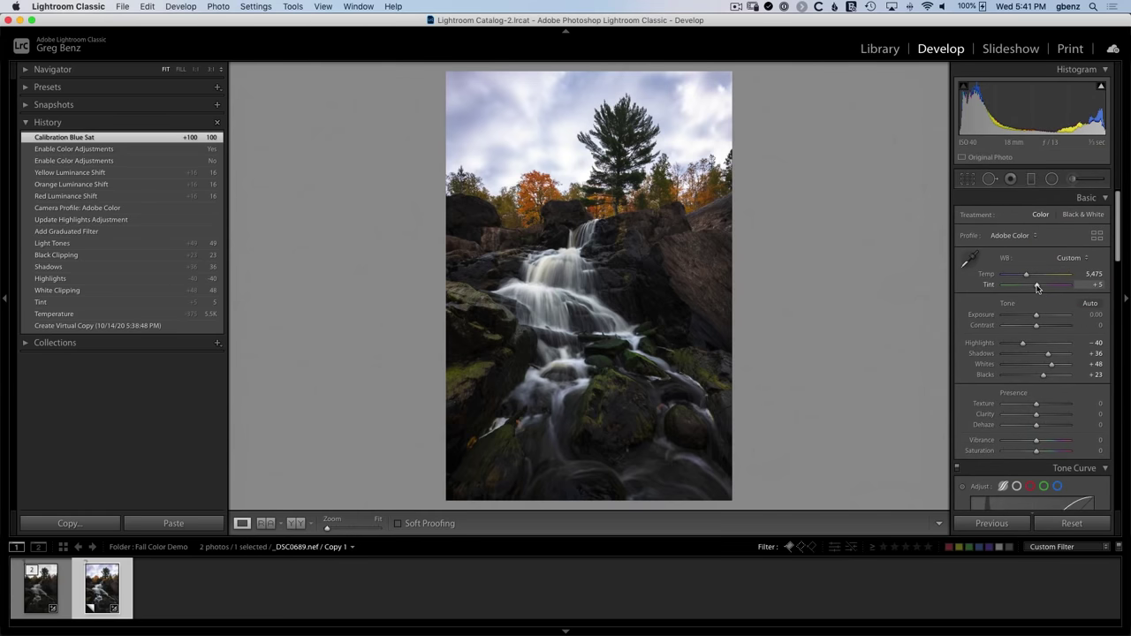
left_click_drag(1038, 287, 1038, 287)
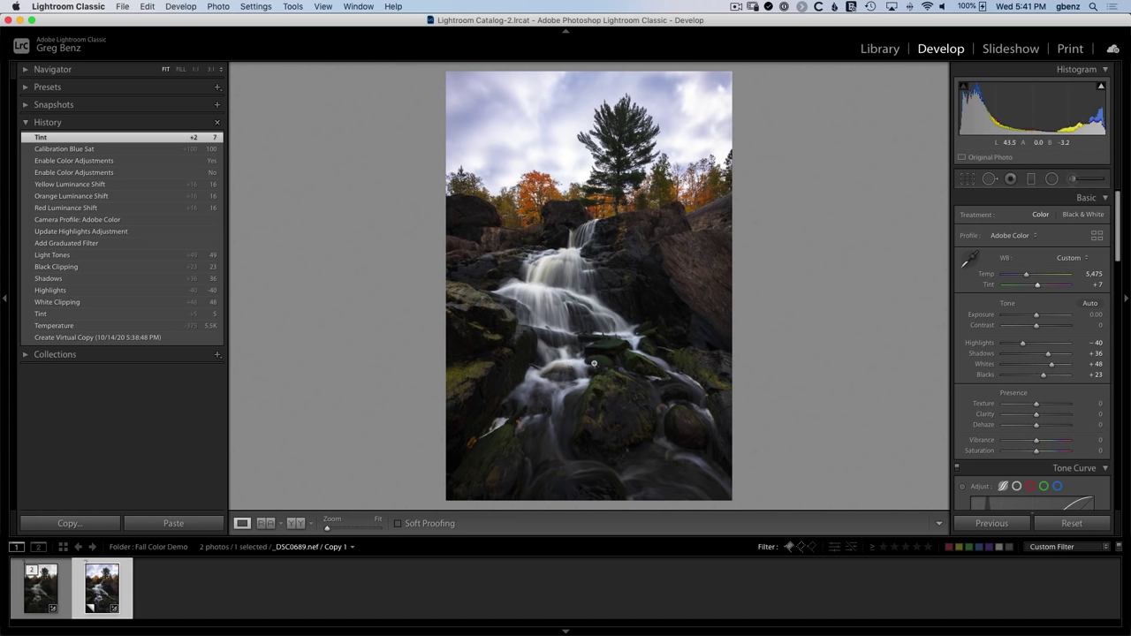
Create a second virtual copy from the edited version and set its white balance to Temp 5,850 and Tint +1
right_click(591, 278)
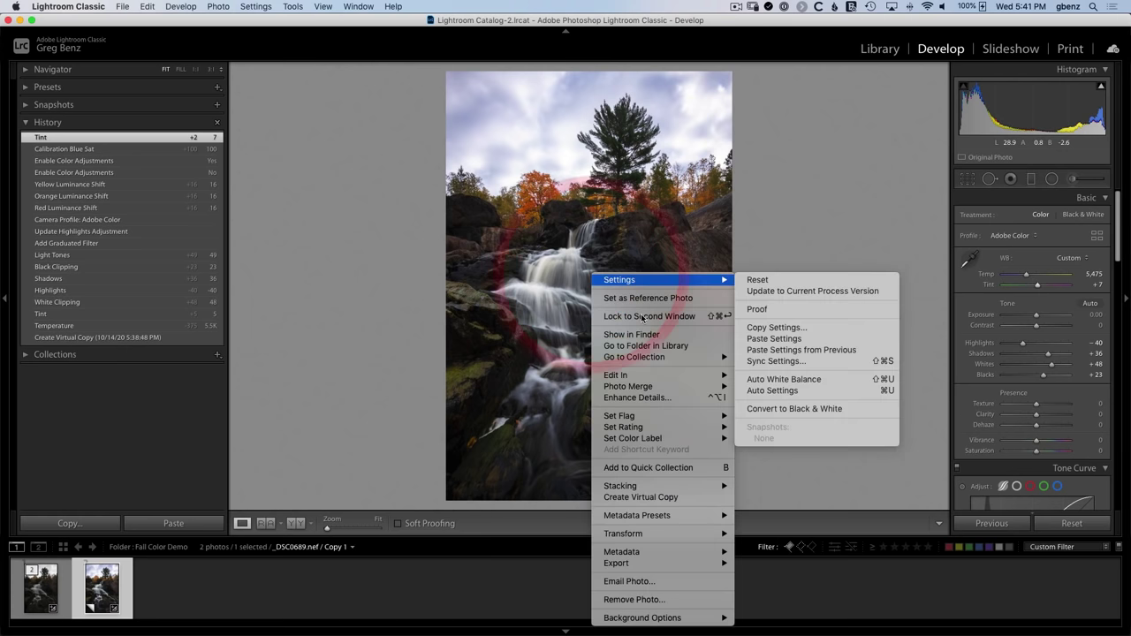
left_click(673, 498)
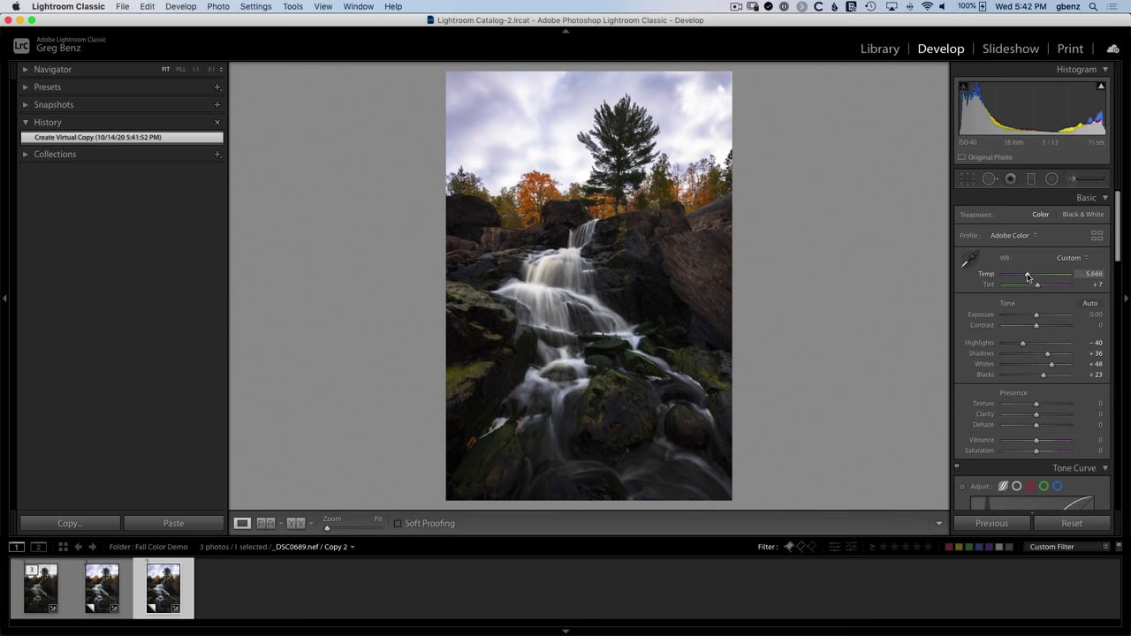
left_click_drag(1027, 277, 1027, 277)
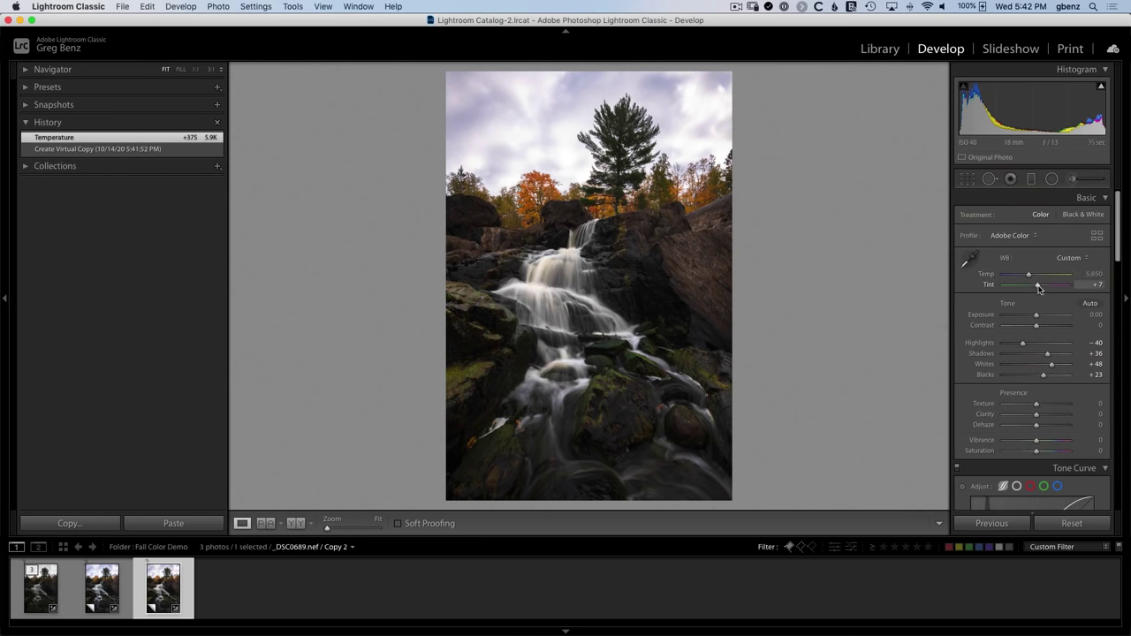
left_click_drag(1038, 288, 1037, 287)
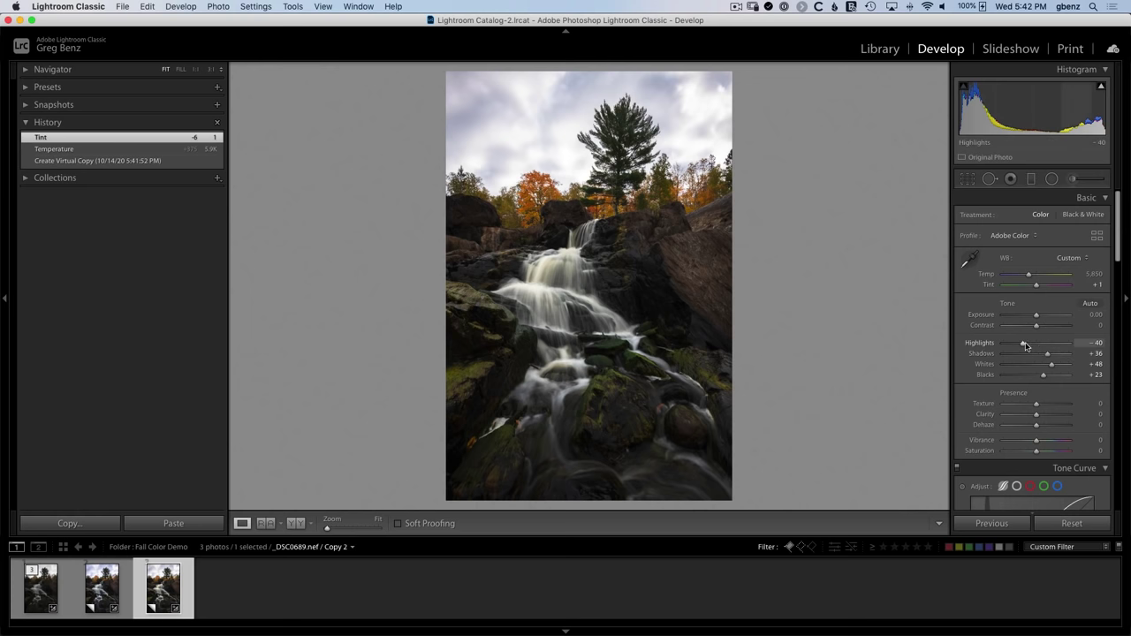
Set the second copy's Highlights to -21 and Whites to -46
left_click_drag(1025, 347, 1031, 345)
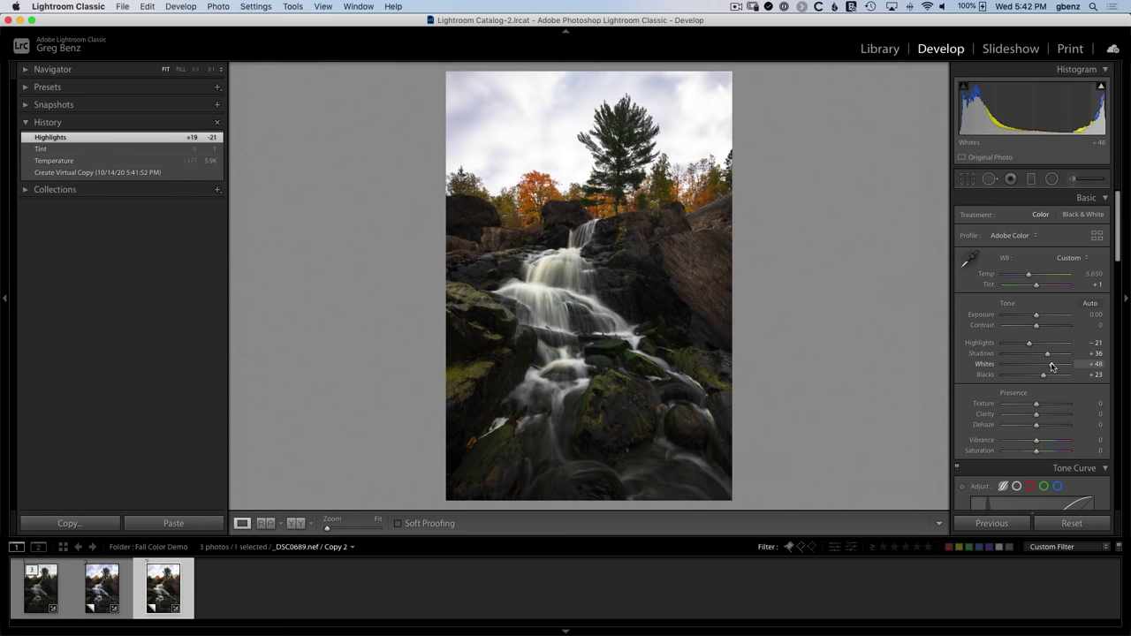
left_click_drag(1051, 367, 1021, 368)
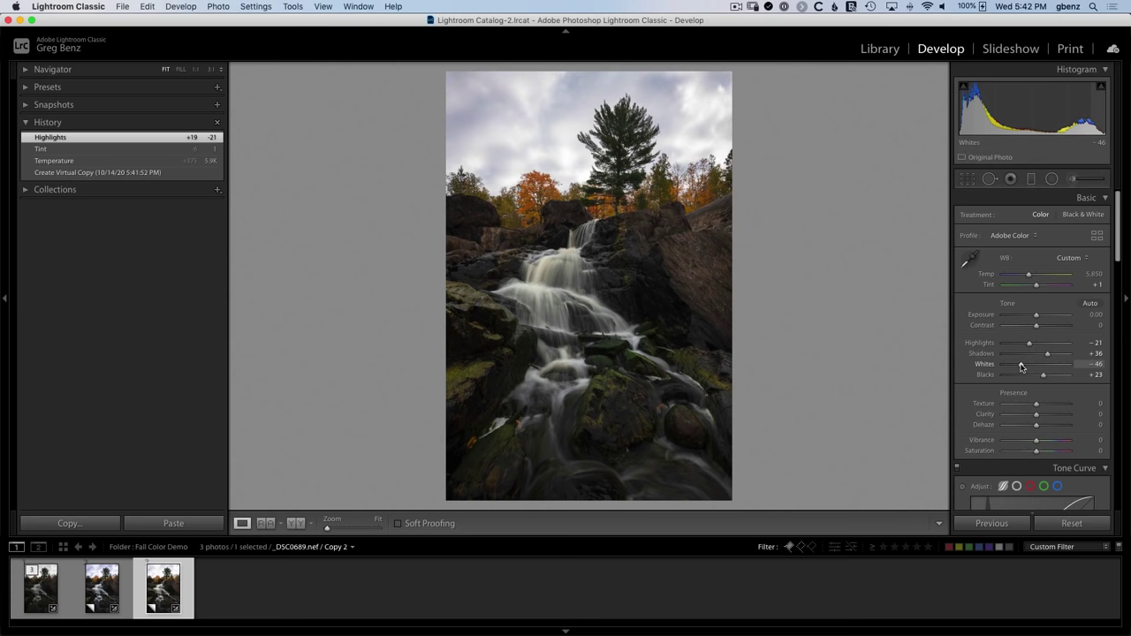
left_click_drag(1021, 368, 1021, 368)
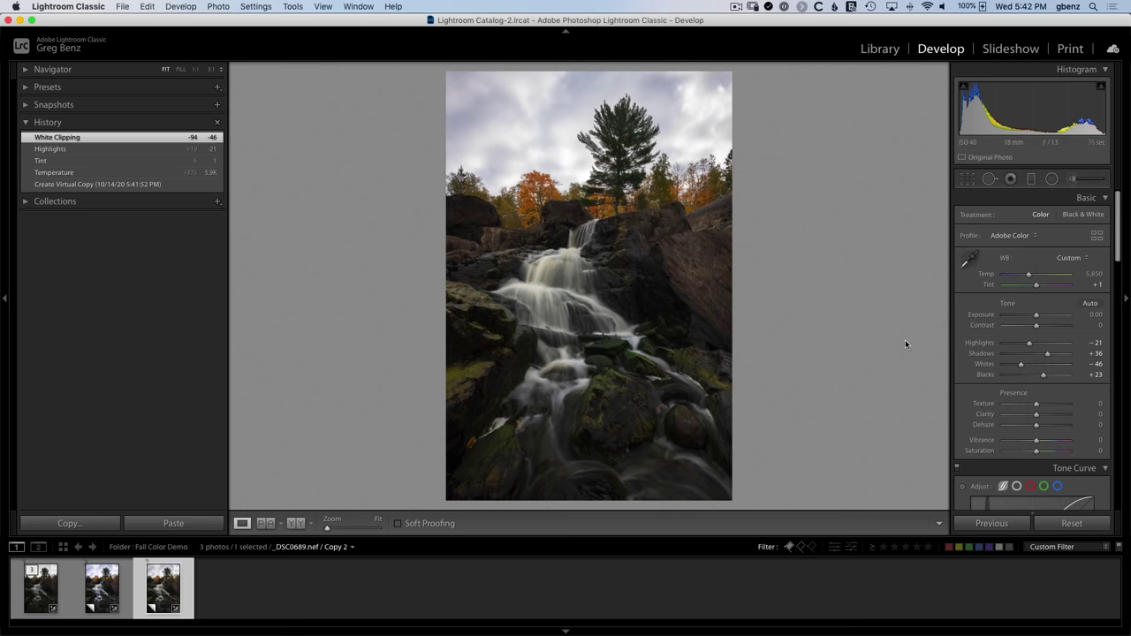
Set Dehaze to +44 and raise the Lights region of the tone curve to +74
left_click_drag(1036, 428, 1050, 429)
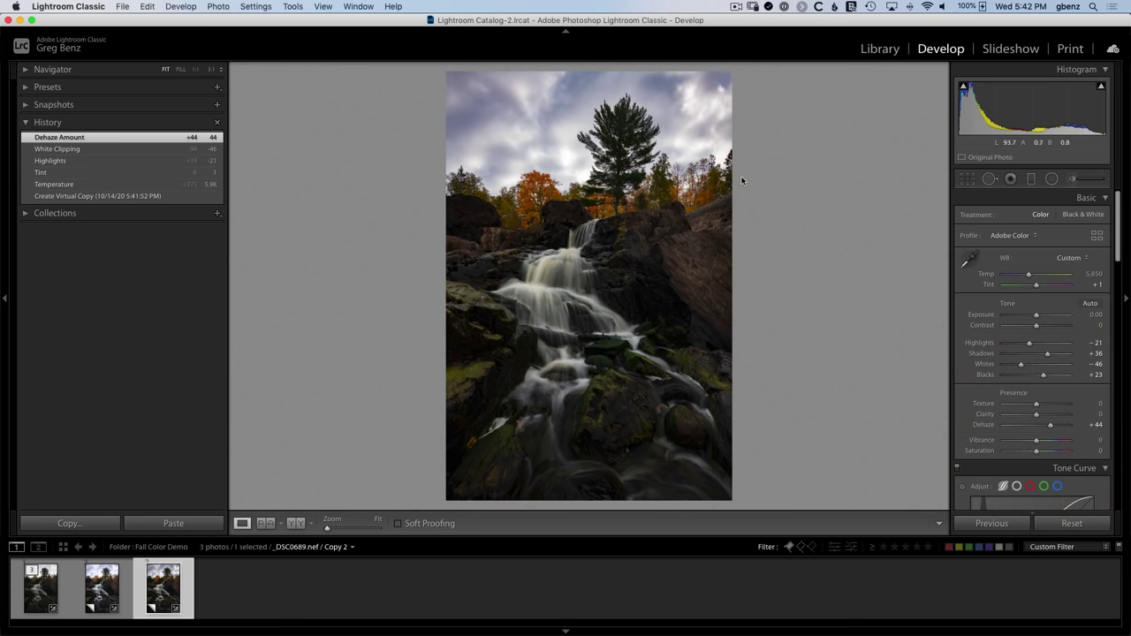
left_click_drag(1118, 229, 1119, 287)
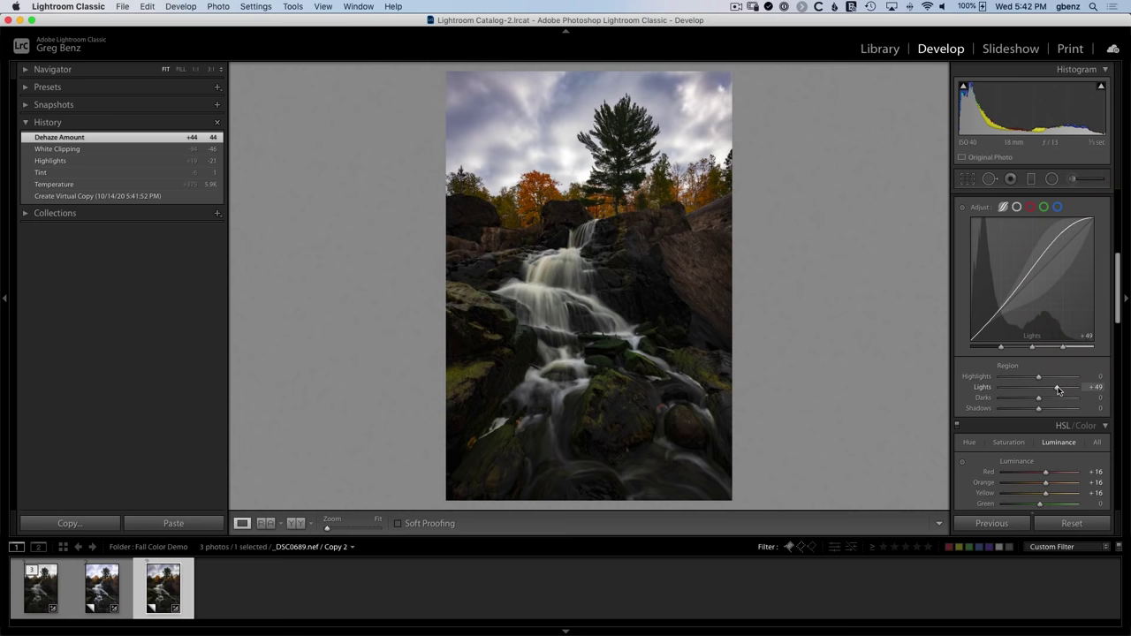
left_click_drag(1058, 390, 1068, 390)
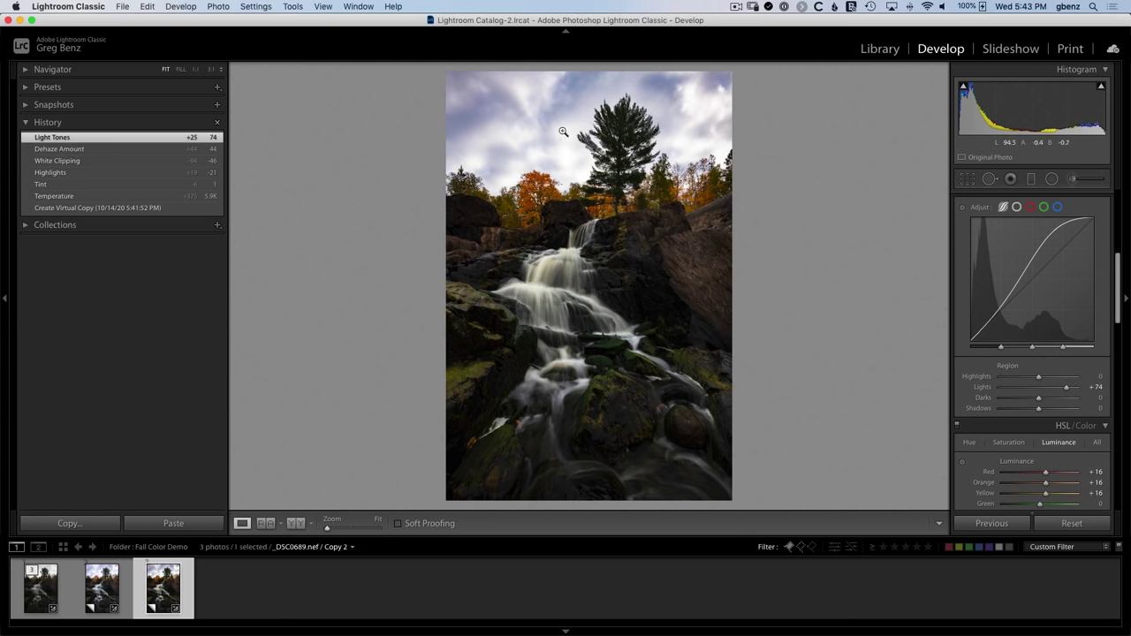
Warm the highlights with split toning at Hue 39 and Saturation 11
left_click_drag(1118, 266, 1122, 339)
left_click(1122, 338)
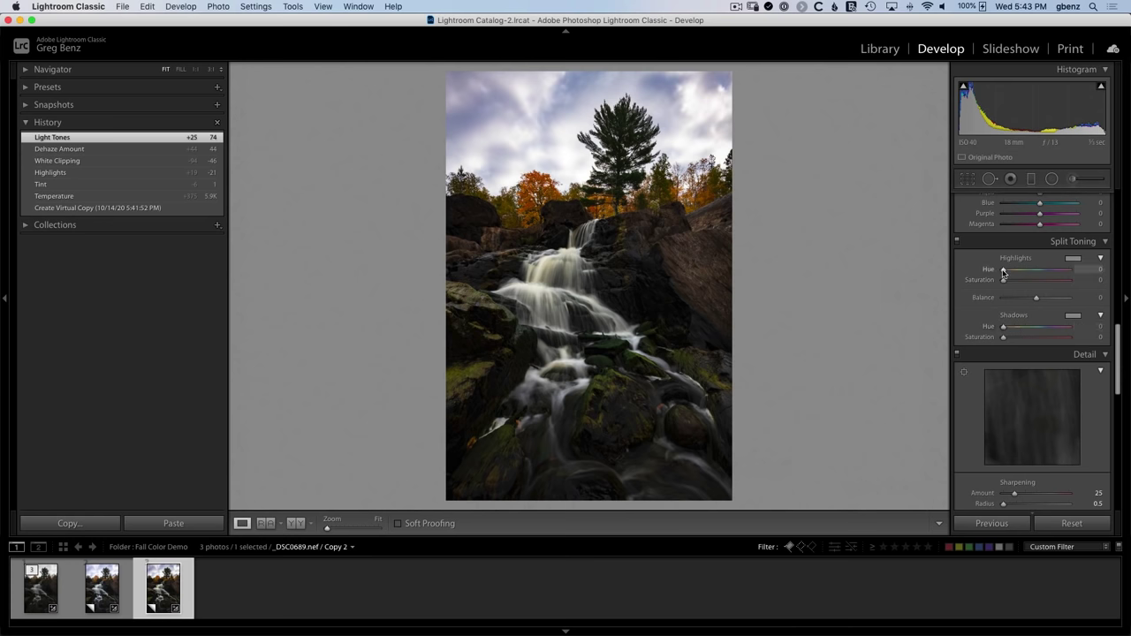
left_click_drag(1002, 271, 1010, 282)
key("alt")
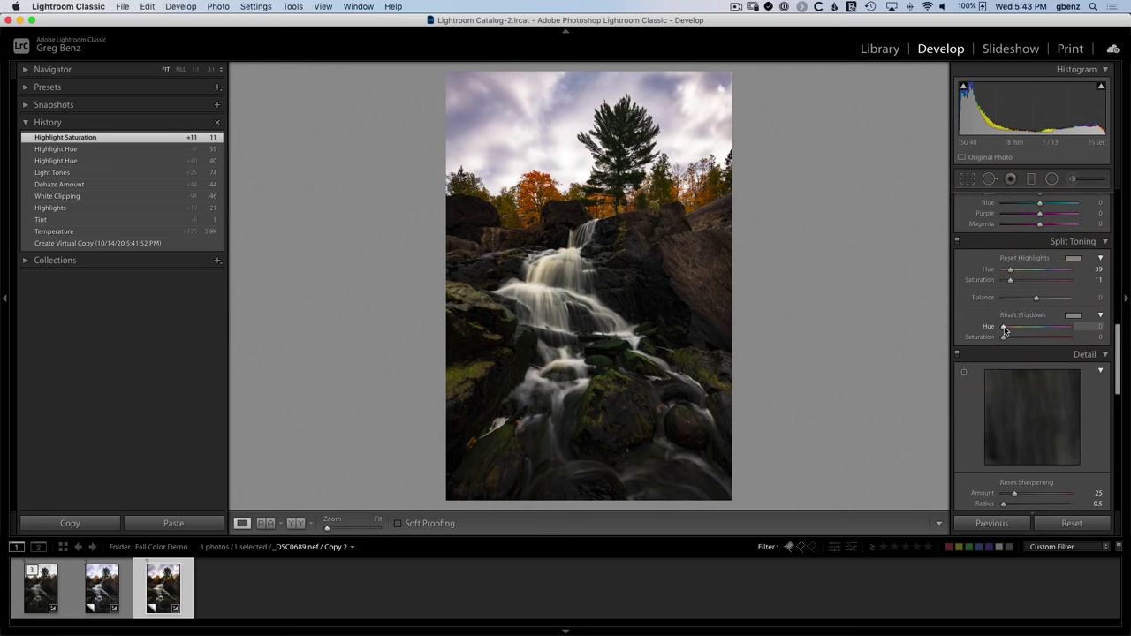
Cool the shadows with split toning at Hue 226 and Saturation 18, comparing the photo with split toning off and on
mouse_move(1004, 330)
left_mouse_down()
mouse_move(1048, 329)
mouse_move(1004, 340)
mouse_move(1015, 340)
left_mouse_up()
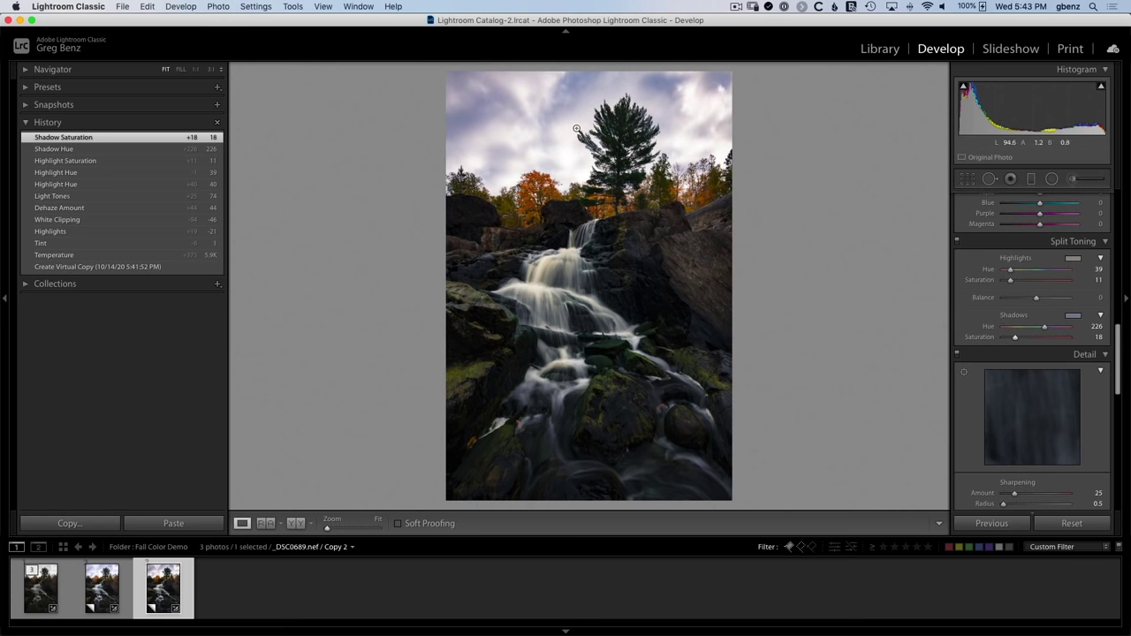
left_click(955, 242)
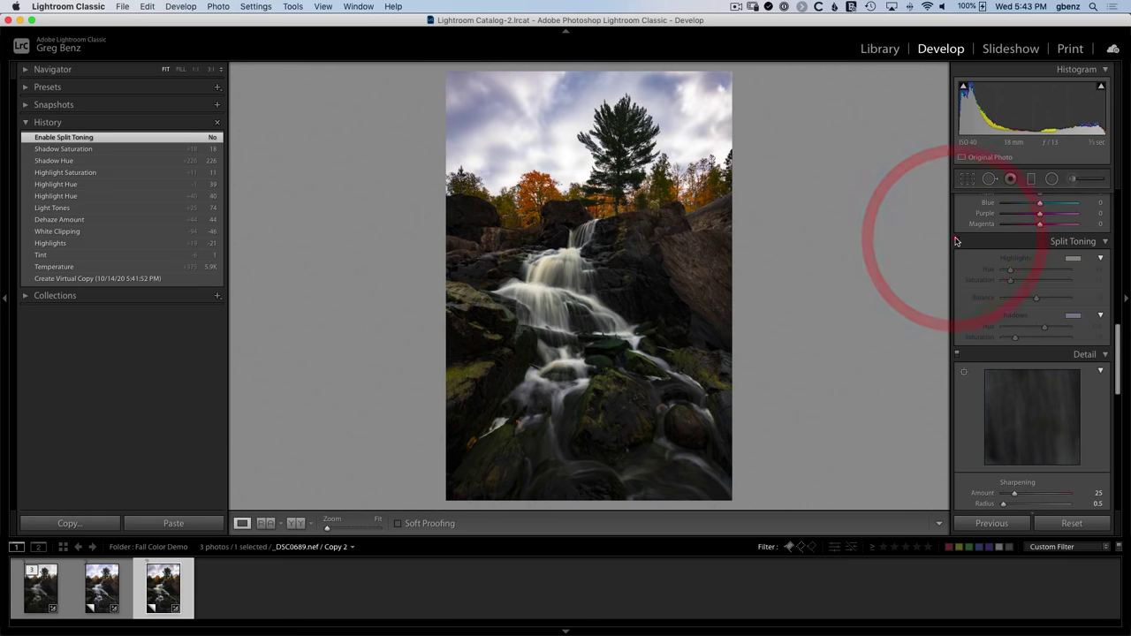
left_click(955, 241)
left_click(955, 241)
left_click(955, 241)
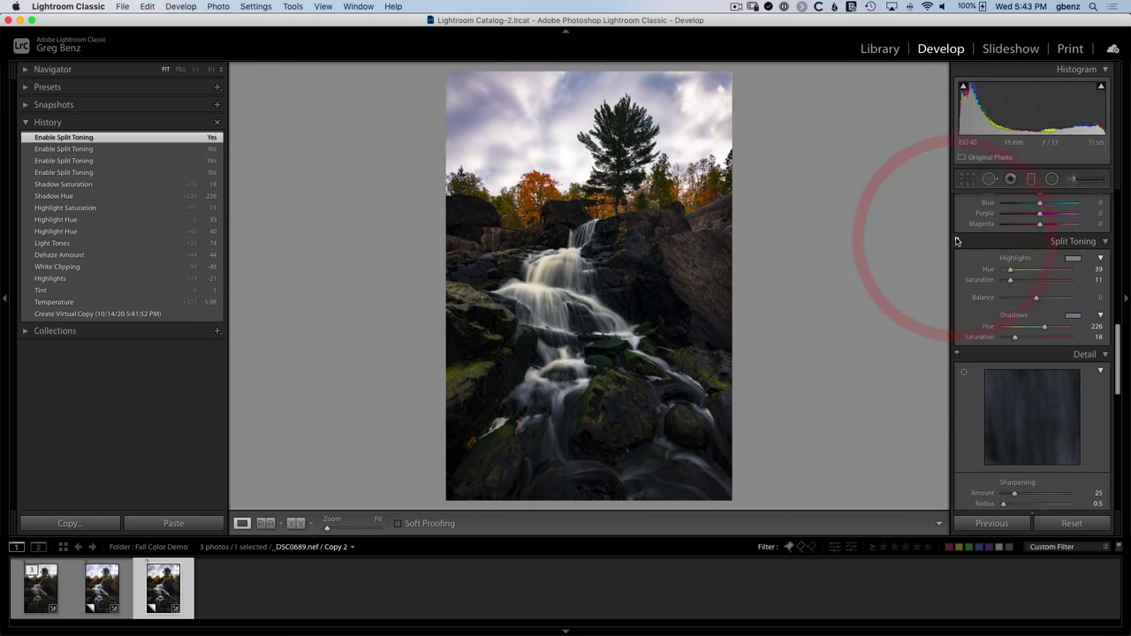
Set the split toning Balance to -100 while previewing the exaggerated colors, and compare the photo with split toning off and on
left_click(1036, 300, "alt")
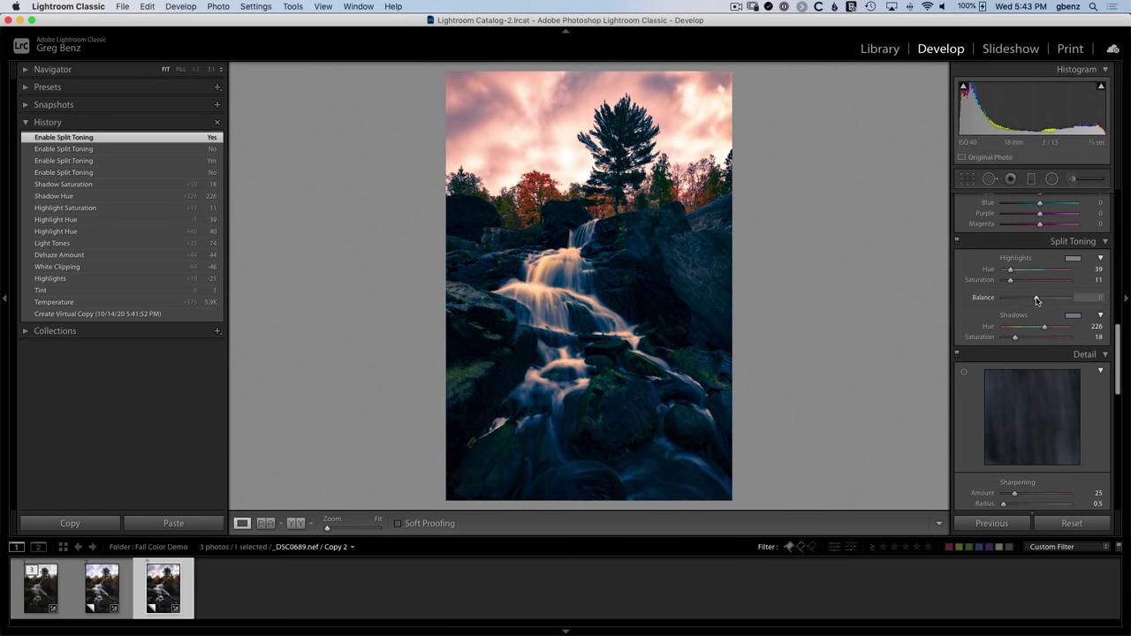
left_click_drag(1036, 299, 1003, 300)
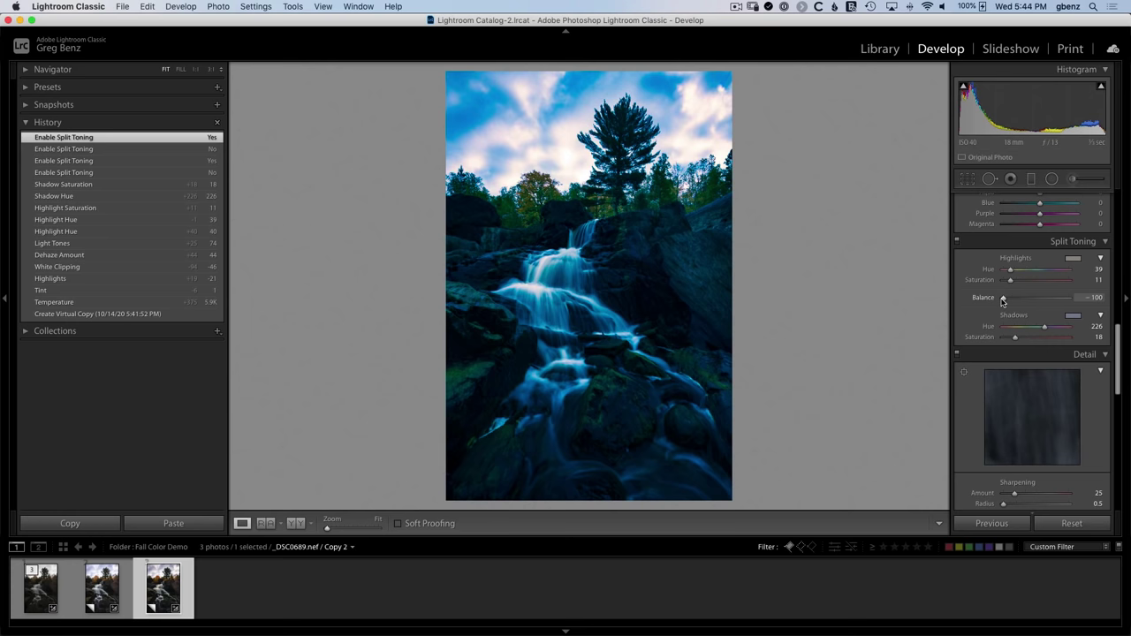
left_click_drag(1003, 301, 1003, 300)
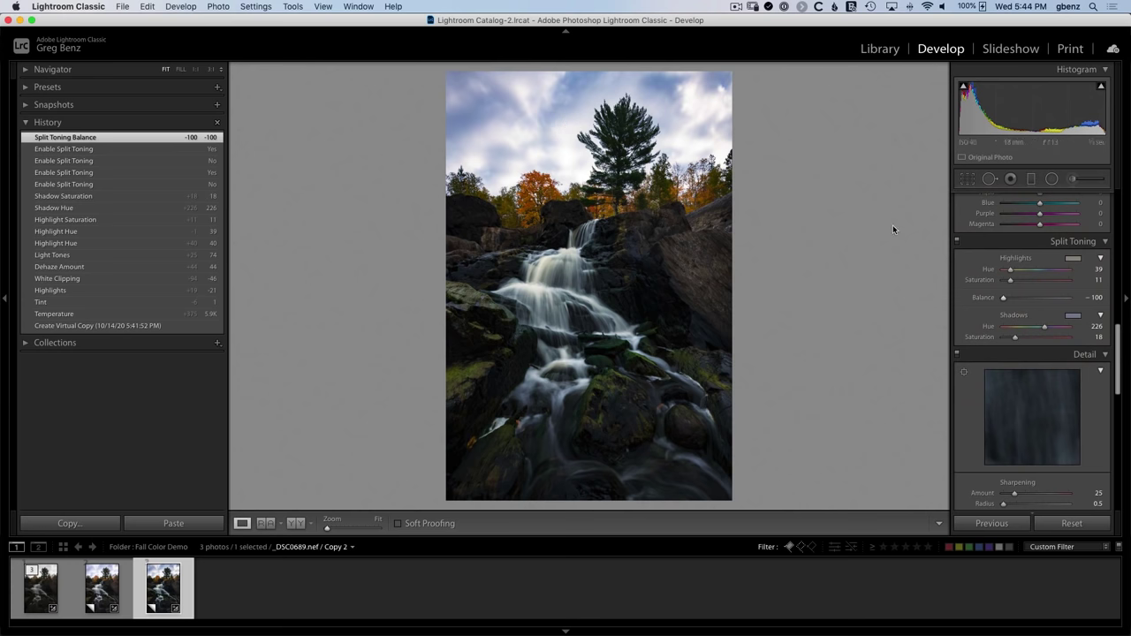
left_click(956, 241)
left_click(956, 241)
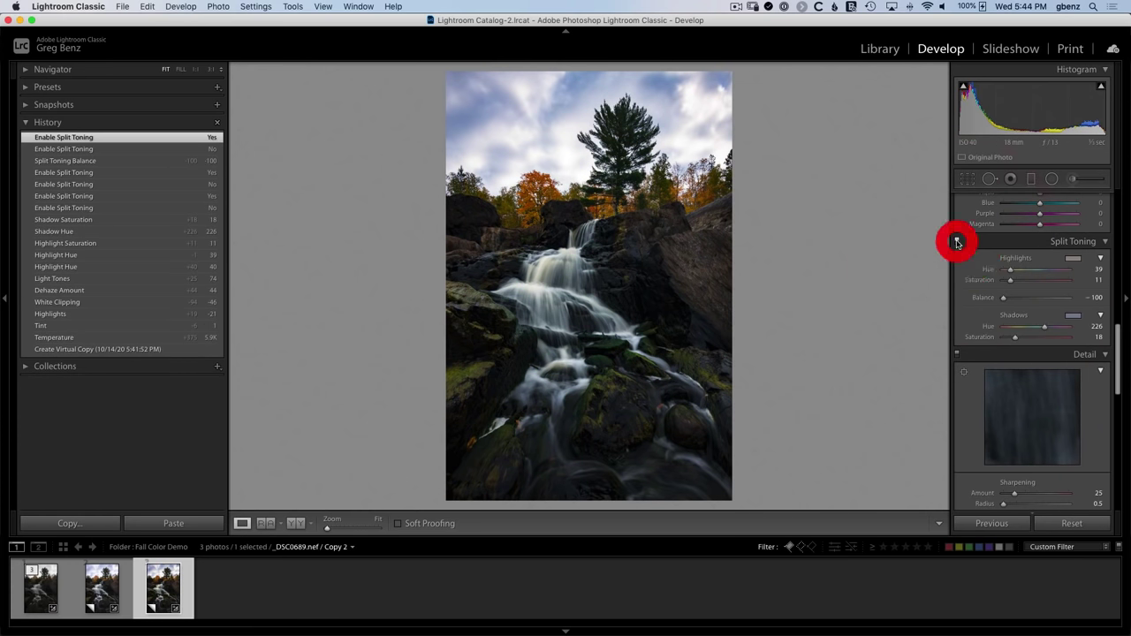
left_click(956, 241)
left_click(956, 241)
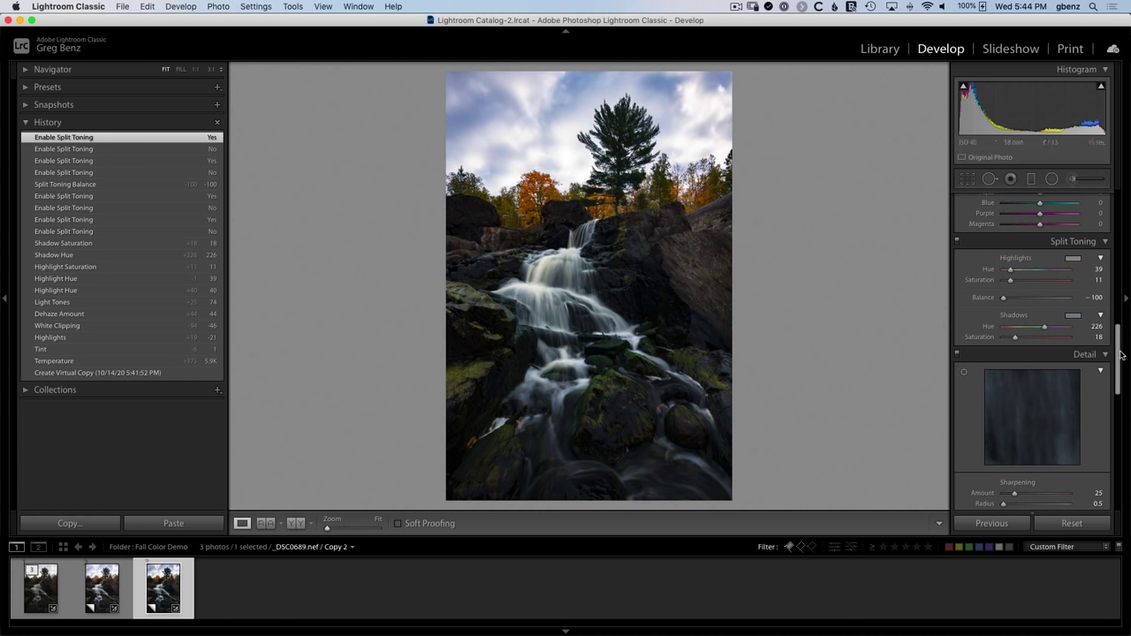
Set the Blue Primary Hue to -36 in the camera calibration
left_click_drag(1119, 353, 1116, 477)
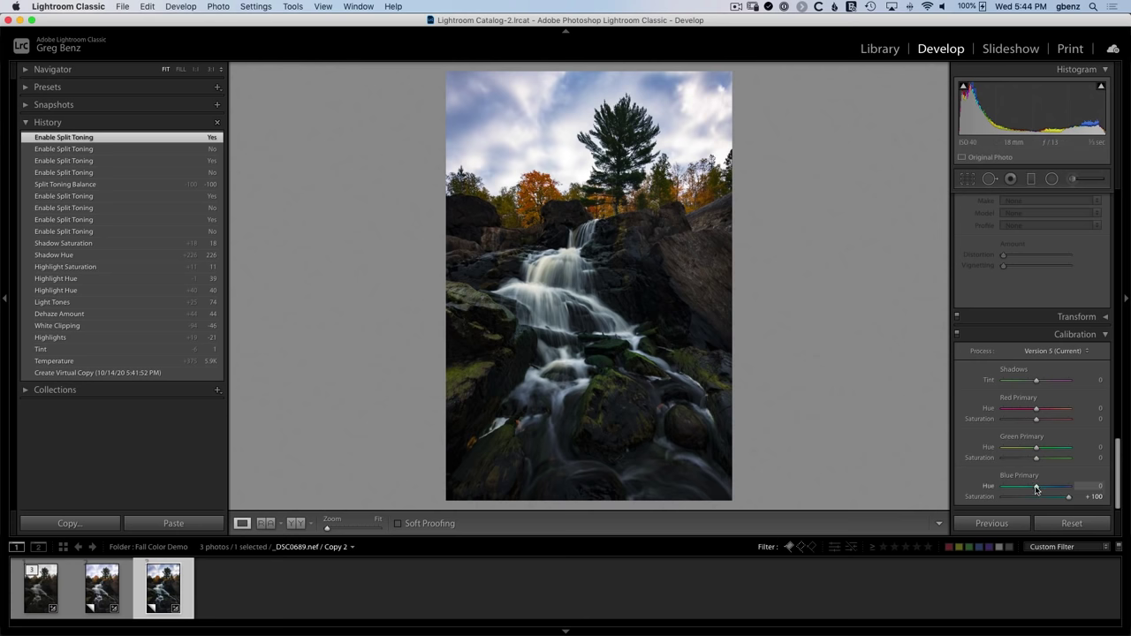
left_click_drag(1037, 489, 1023, 490)
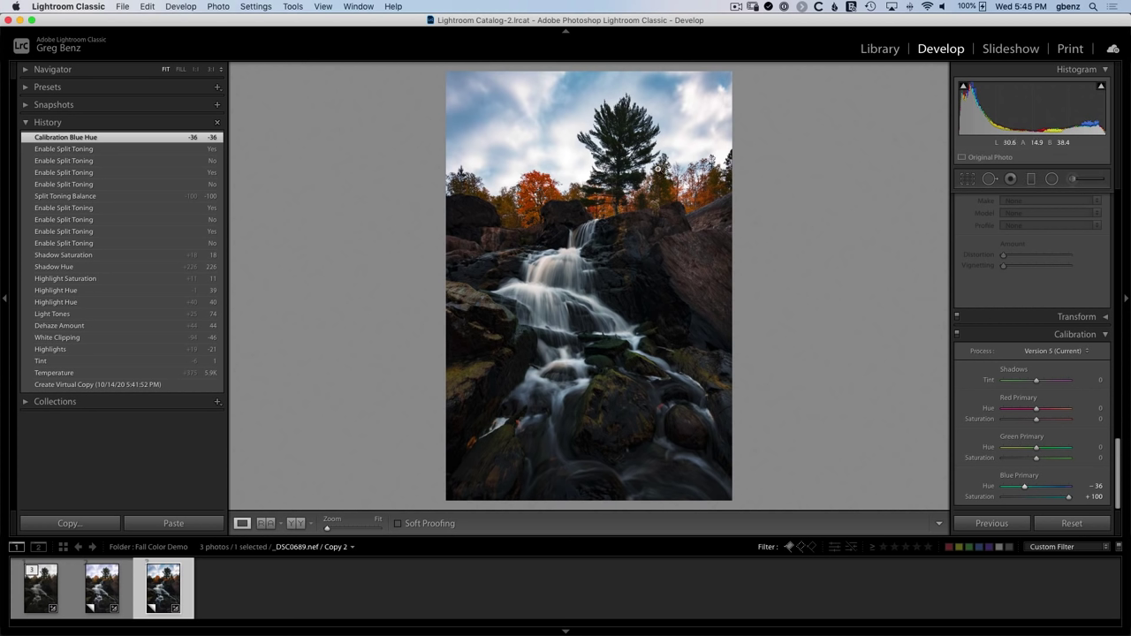
Add a radial filter around the large pine tree with Shadows at 25, and invert its mask to affect the inside
left_click(1050, 180)
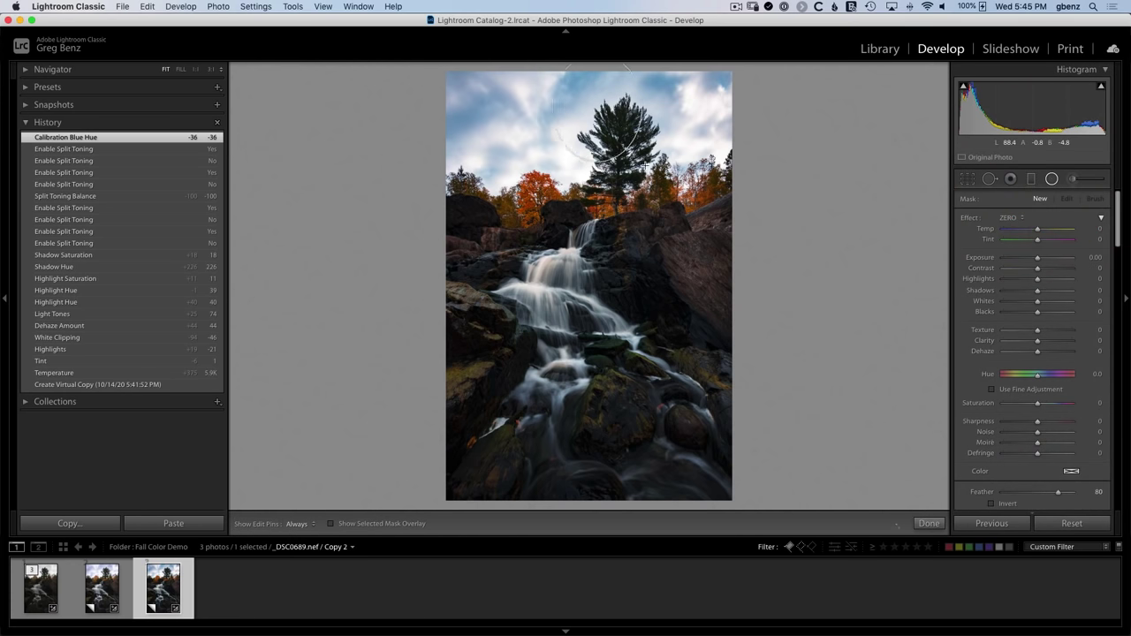
left_click(648, 168)
left_click_drag(620, 159, 618, 151)
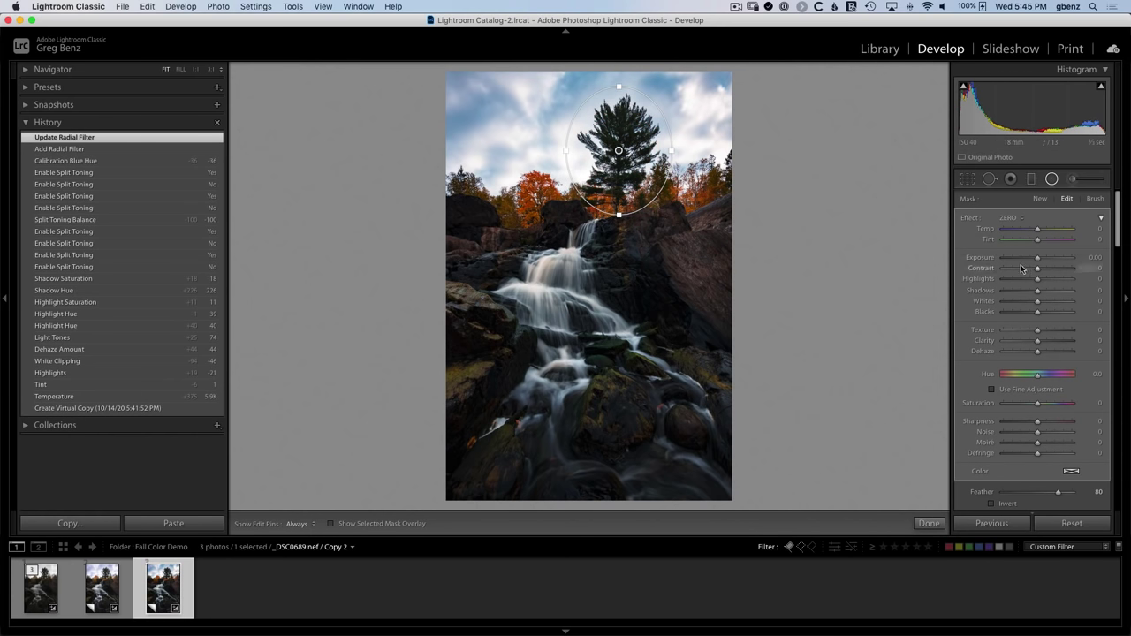
left_click_drag(1038, 294, 1046, 291)
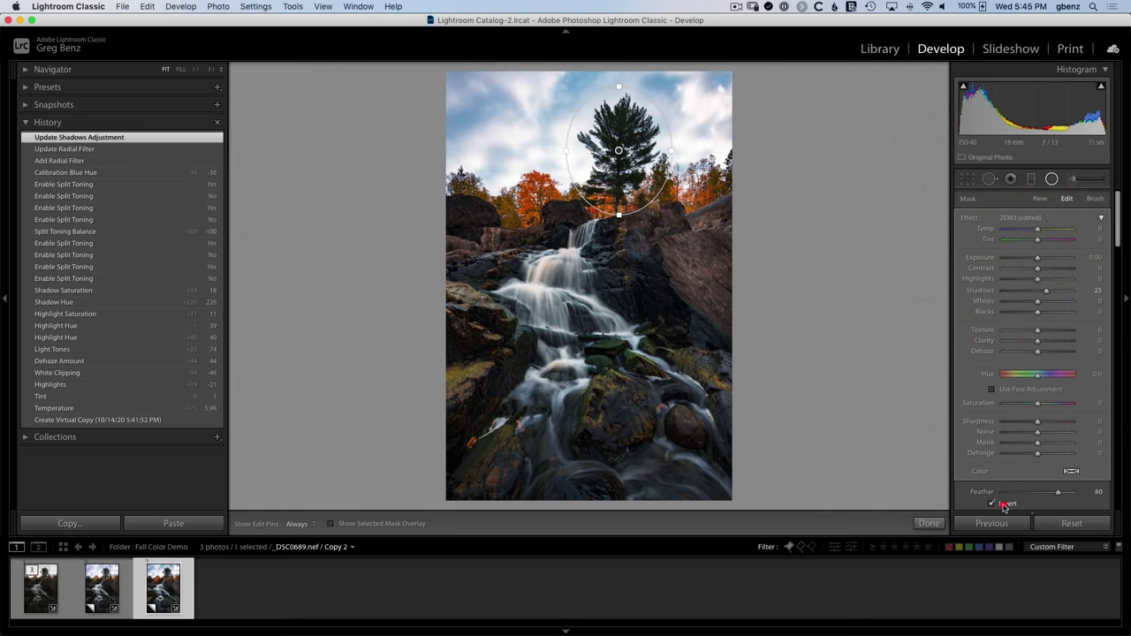
left_click(1003, 505)
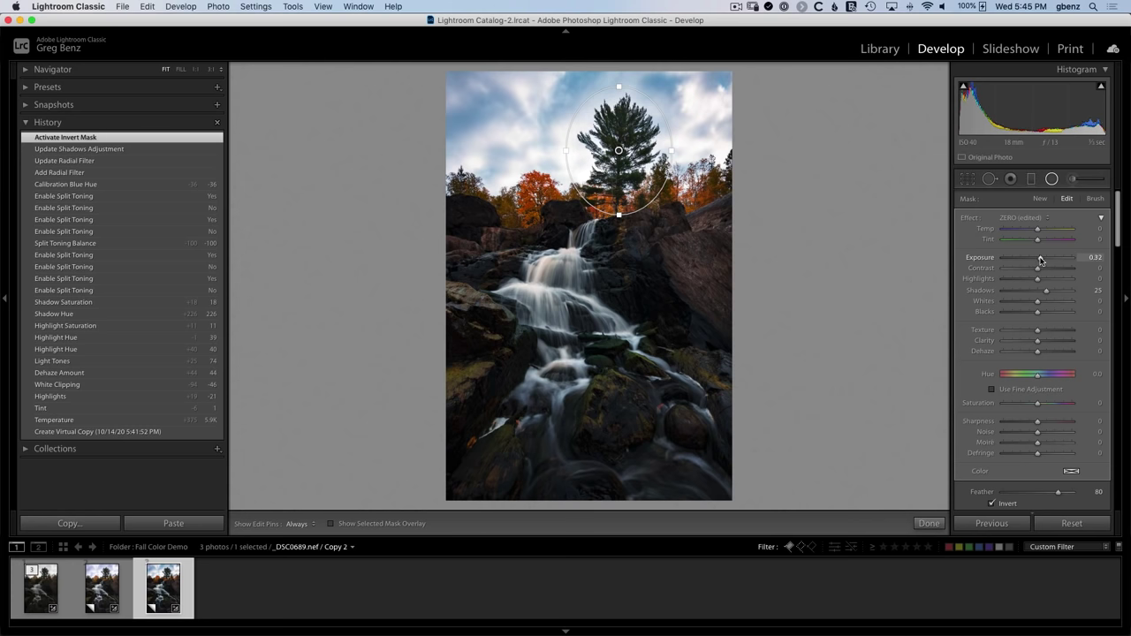
Set the pine's radial filter Exposure to 0.25, then compare the photo without the filter and restore it
left_click_drag(1039, 261, 1040, 260)
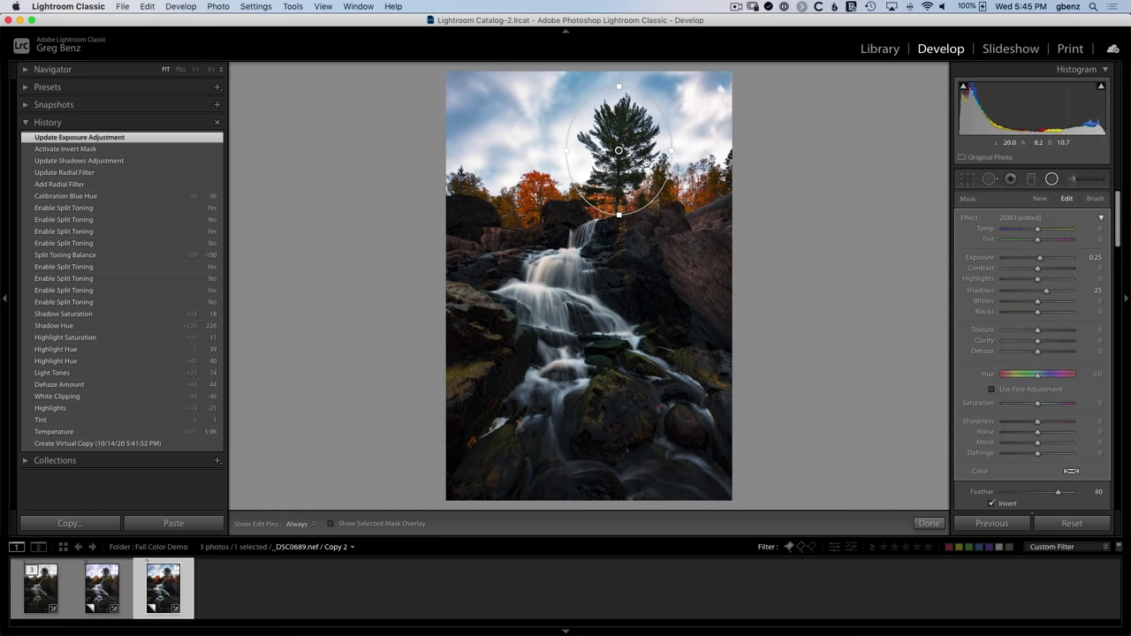
key("Delete")
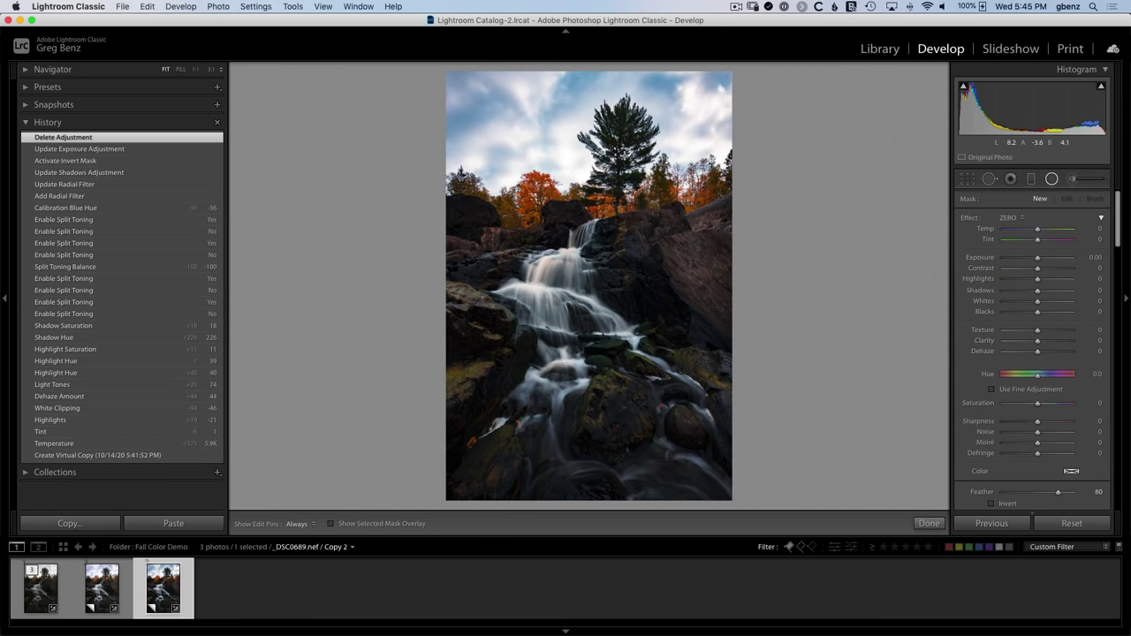
key("super+z")
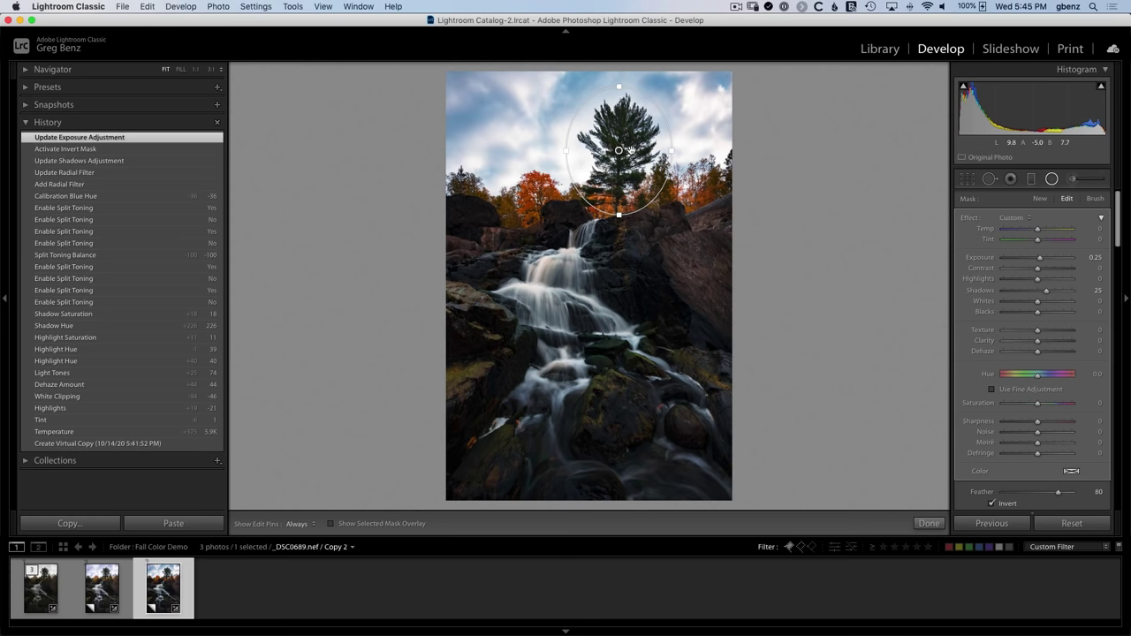
key("shift+m")
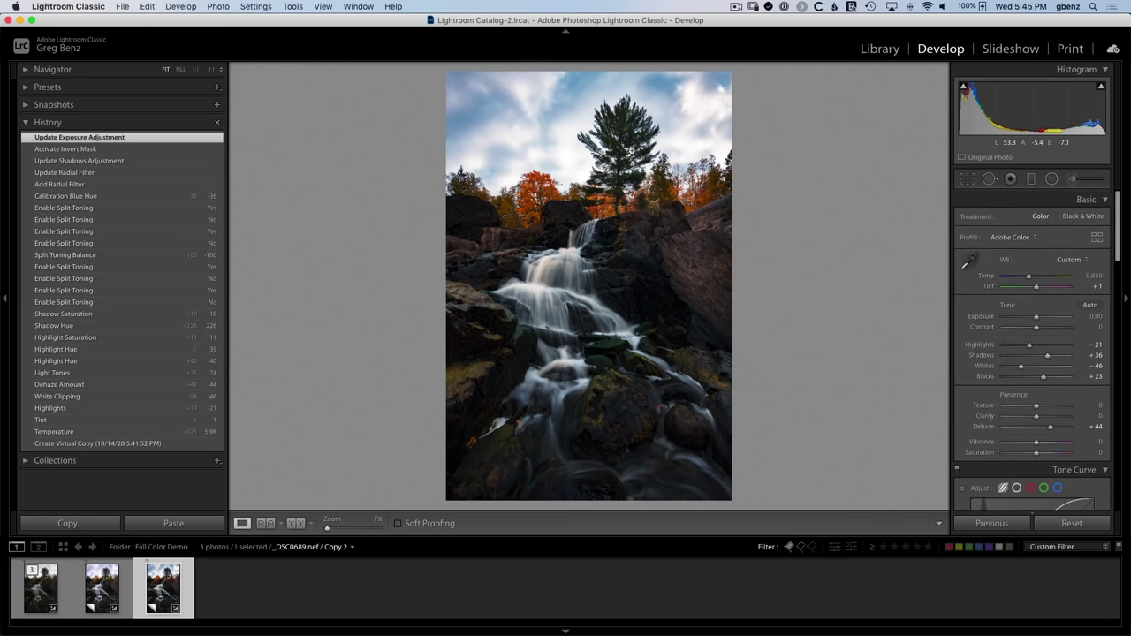
Open all three versions of the photo as smart objects in Photoshop and view each of the resulting documents
left_click(40, 594, "shift")
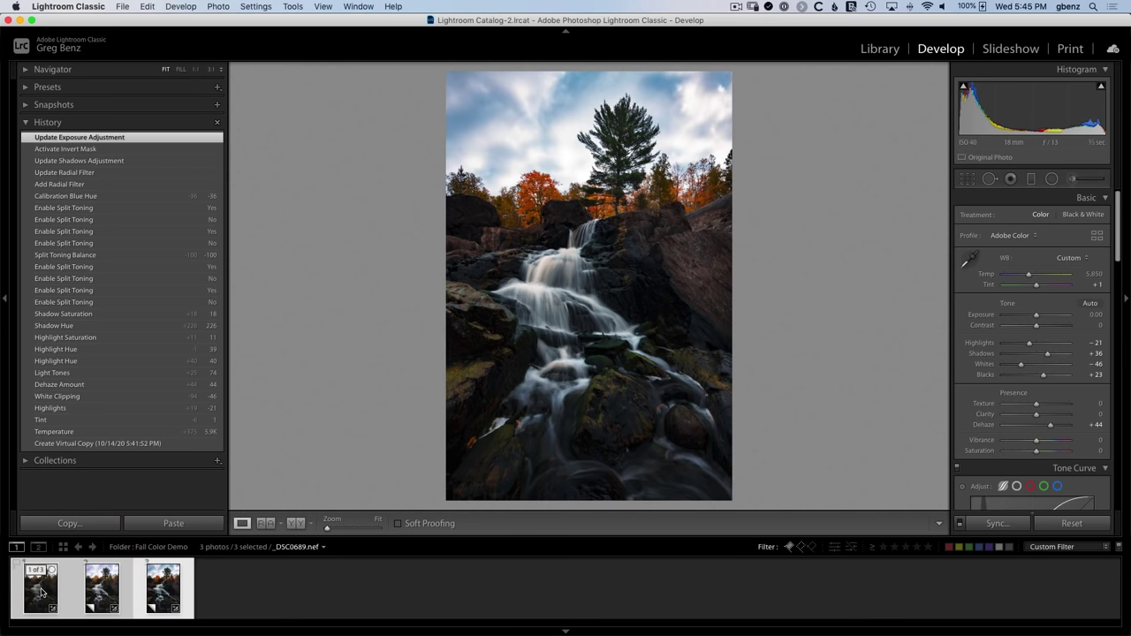
right_click(40, 592)
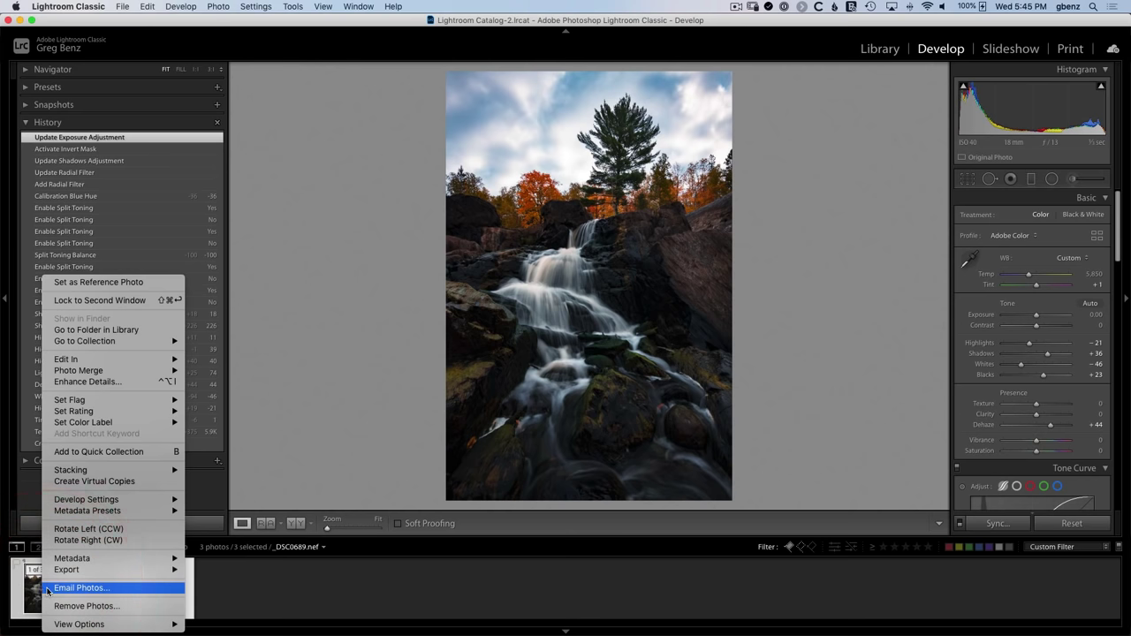
mouse_move(83, 362)
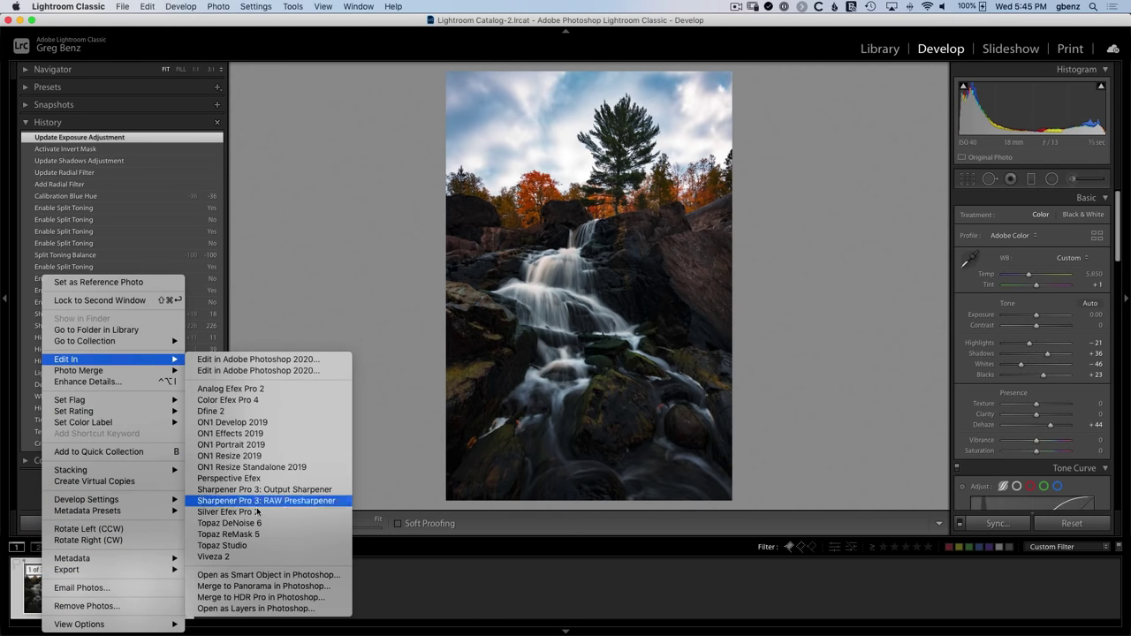
left_click(255, 576)
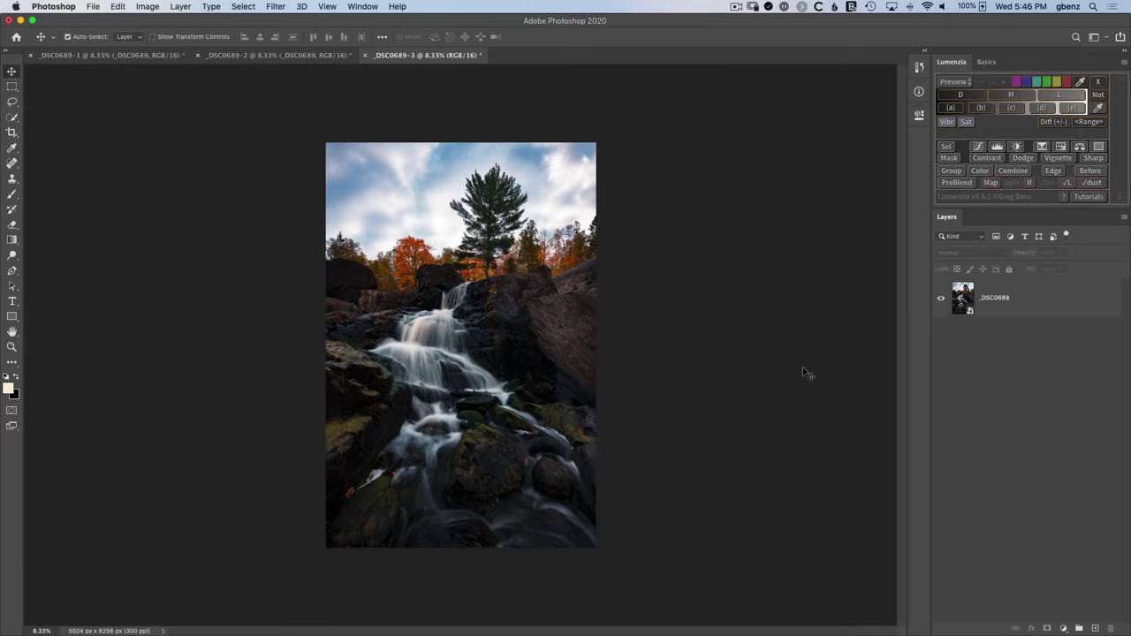
left_click(114, 58)
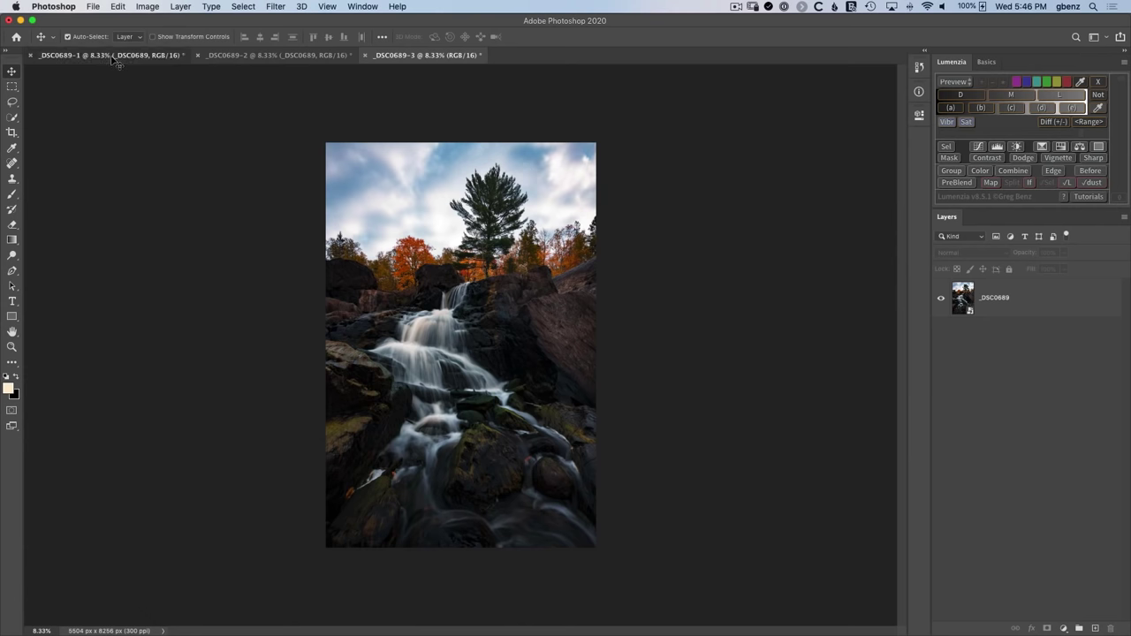
left_click(252, 57)
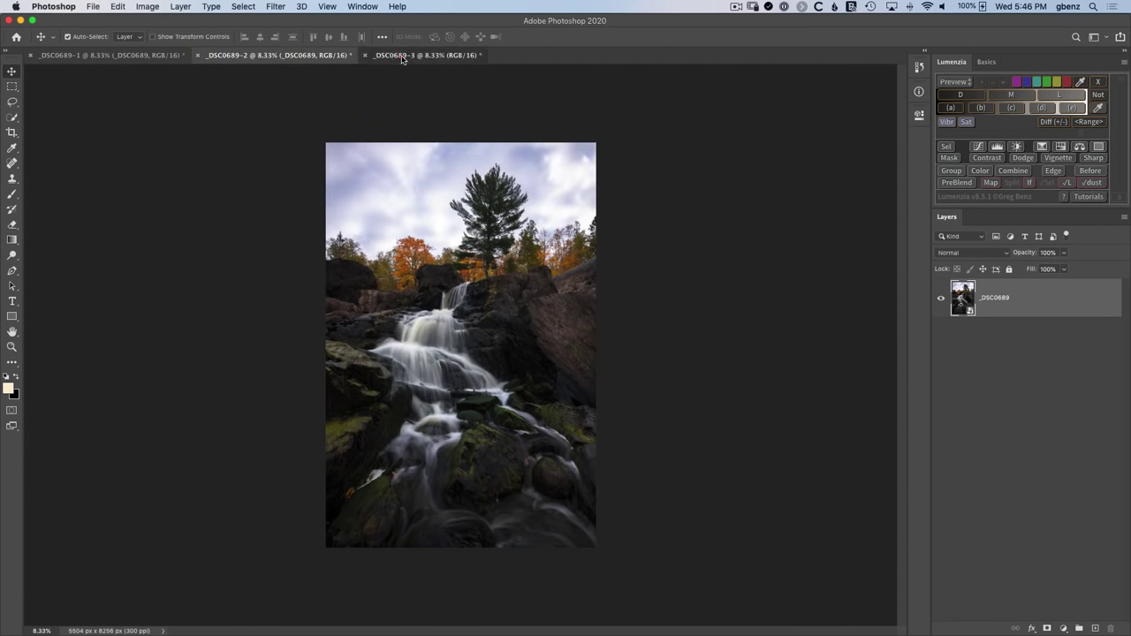
left_click(402, 57)
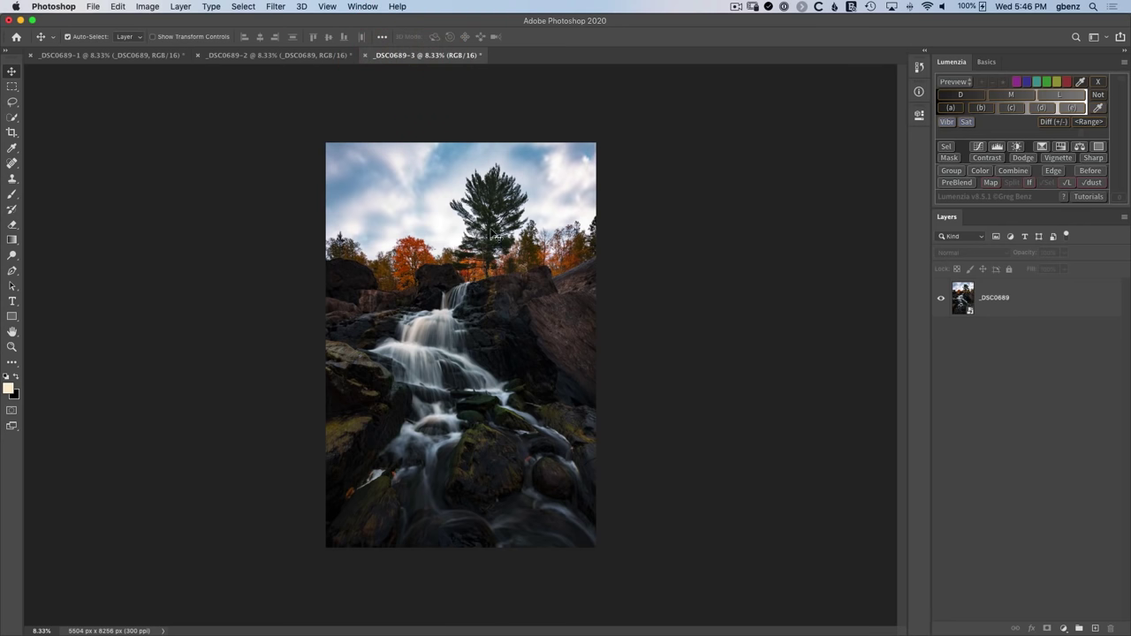
Duplicate the _DSC0689-3 smart object layer into the document _DSC0689-1 and close _DSC0689-3 without saving
right_click(1025, 301)
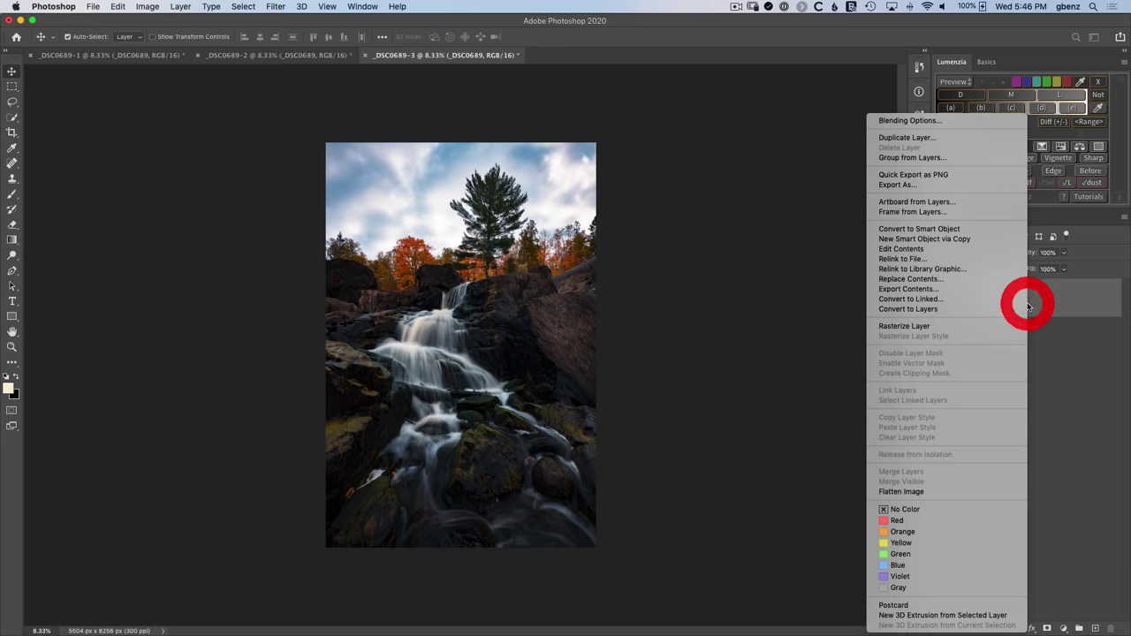
left_click(914, 138)
left_click(545, 327)
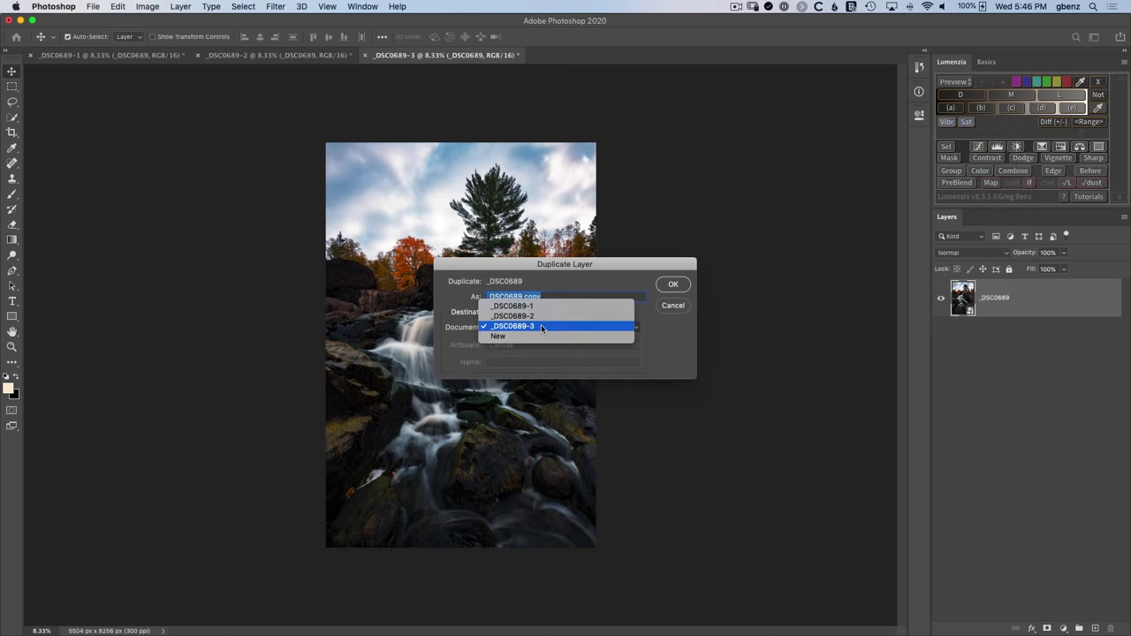
left_click(565, 296)
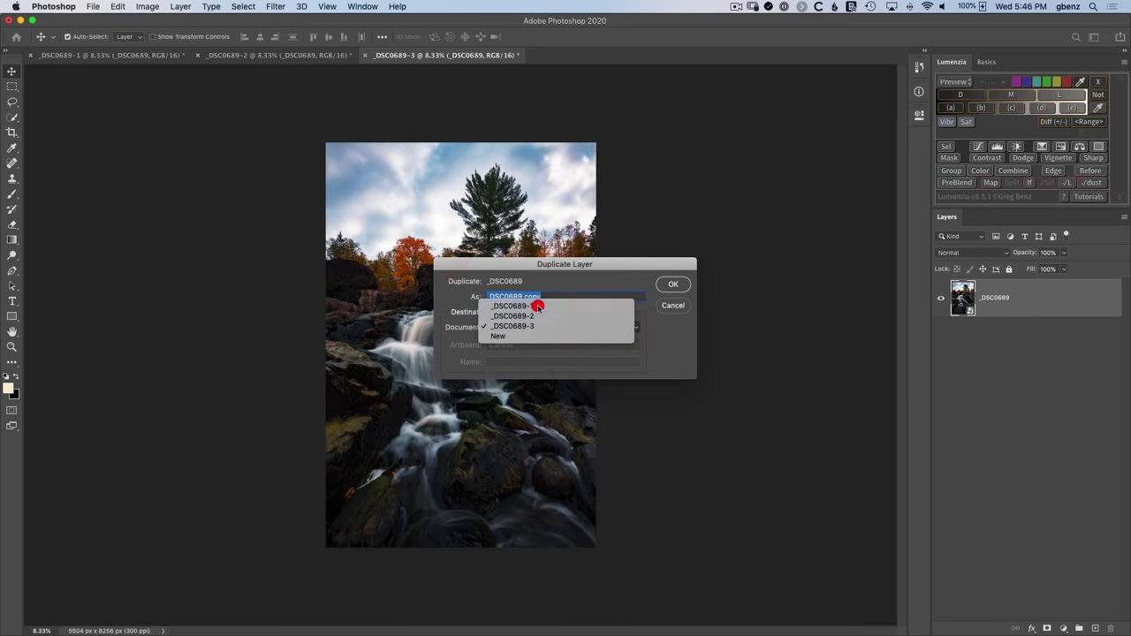
left_click(672, 285)
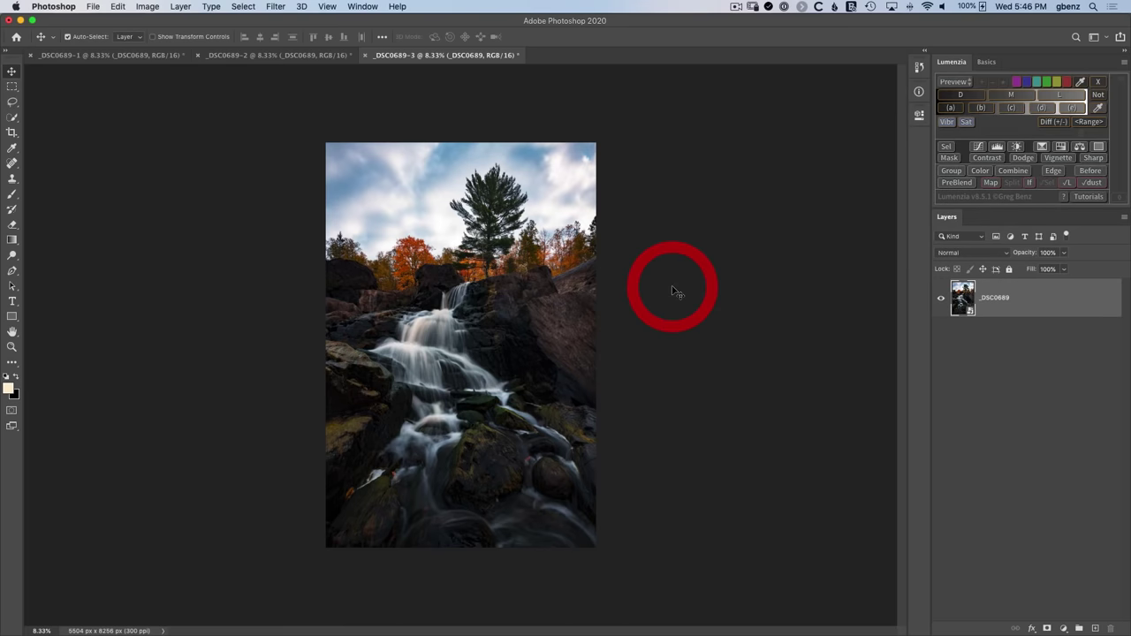
left_click(364, 55)
left_click(528, 223)
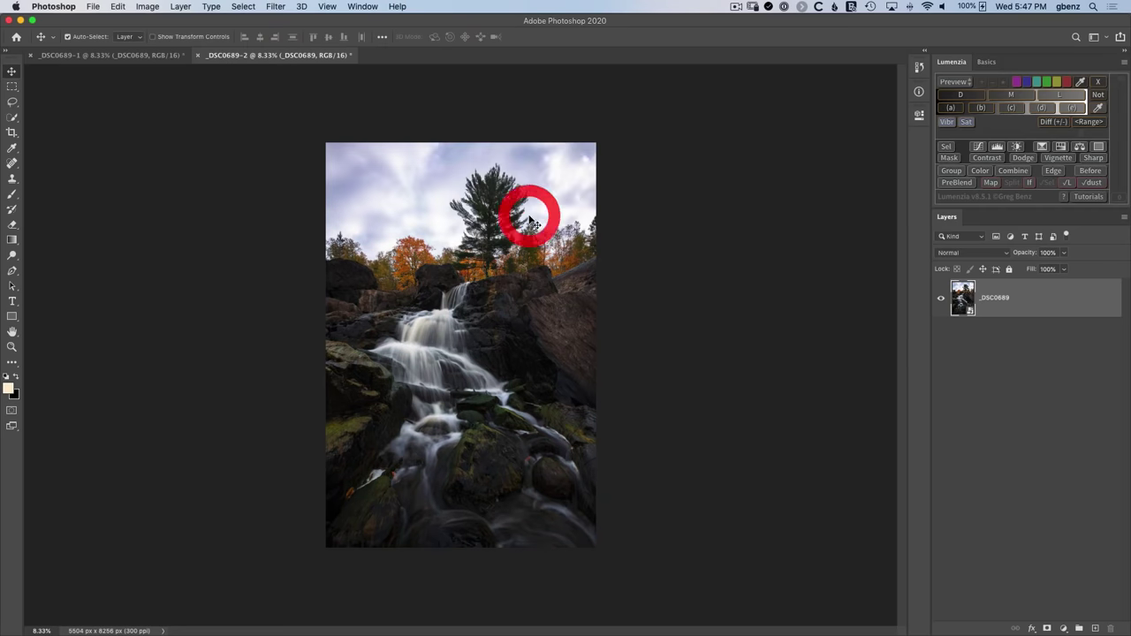
Duplicate the _DSC0689-2 smart object layer into the document _DSC0689-1 and close _DSC0689-2 without saving
right_click(994, 306)
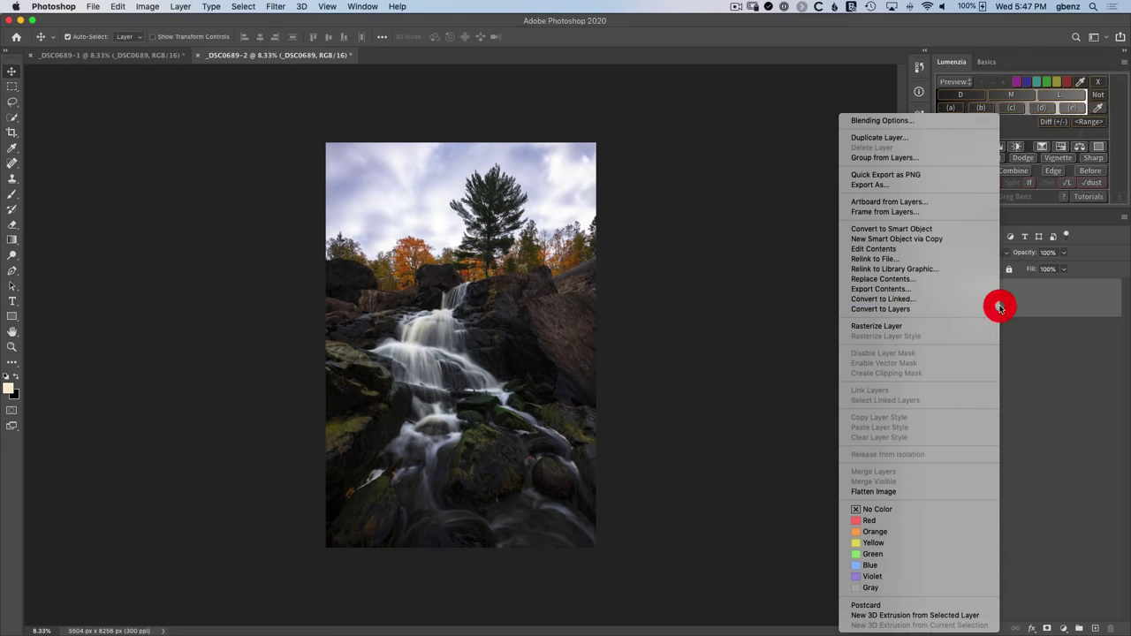
left_click(886, 139)
left_click(514, 325)
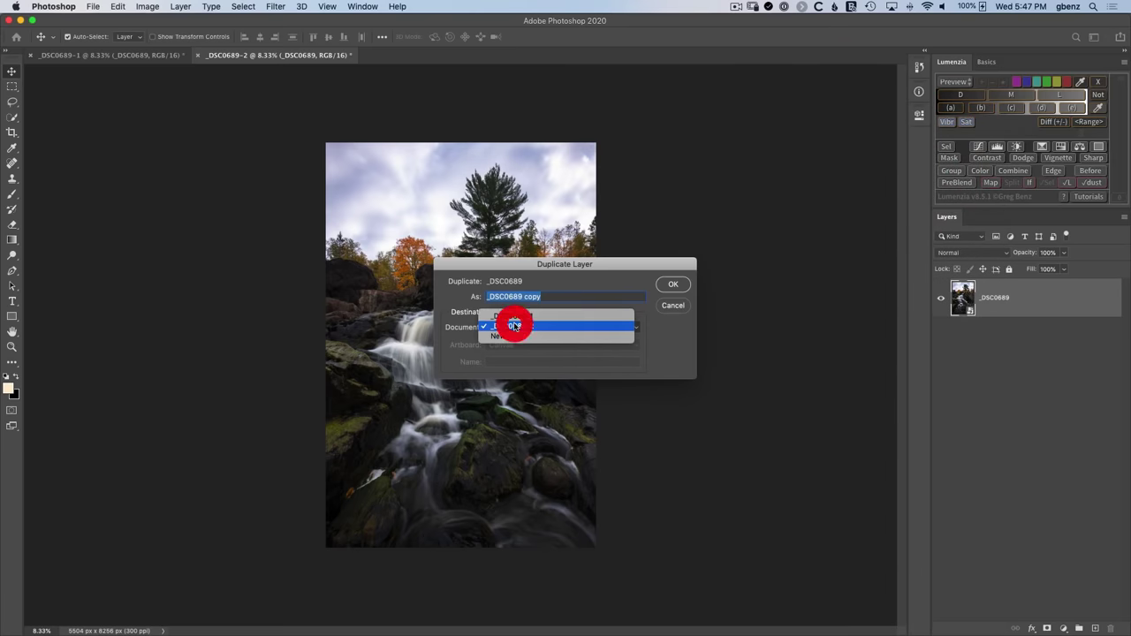
left_click(518, 315)
left_click(675, 286)
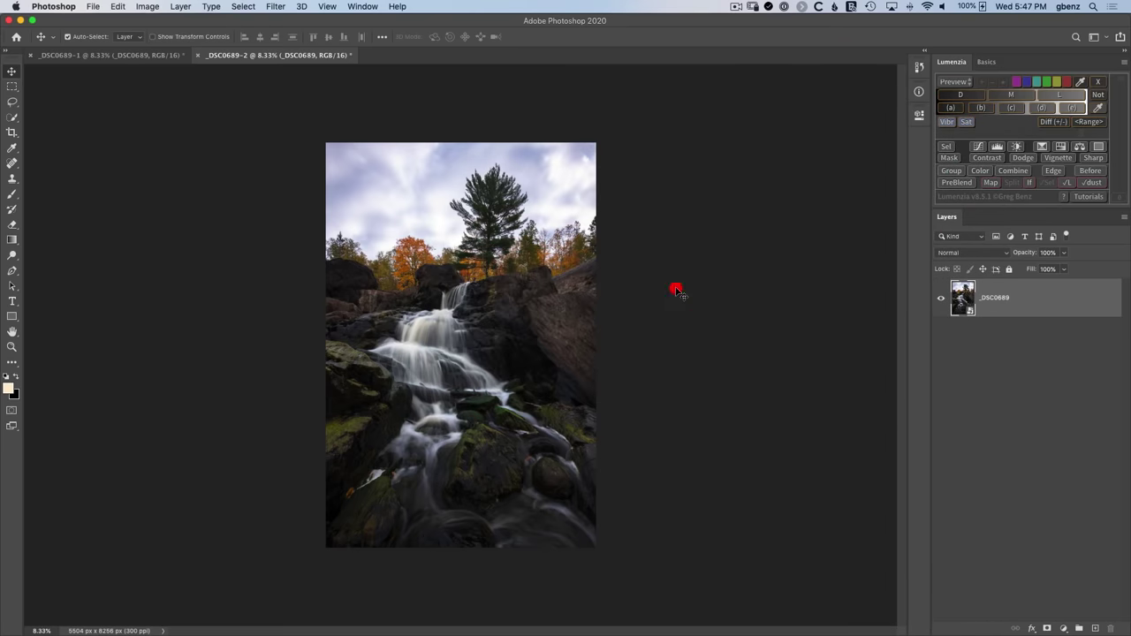
left_click(200, 56)
left_click(543, 221)
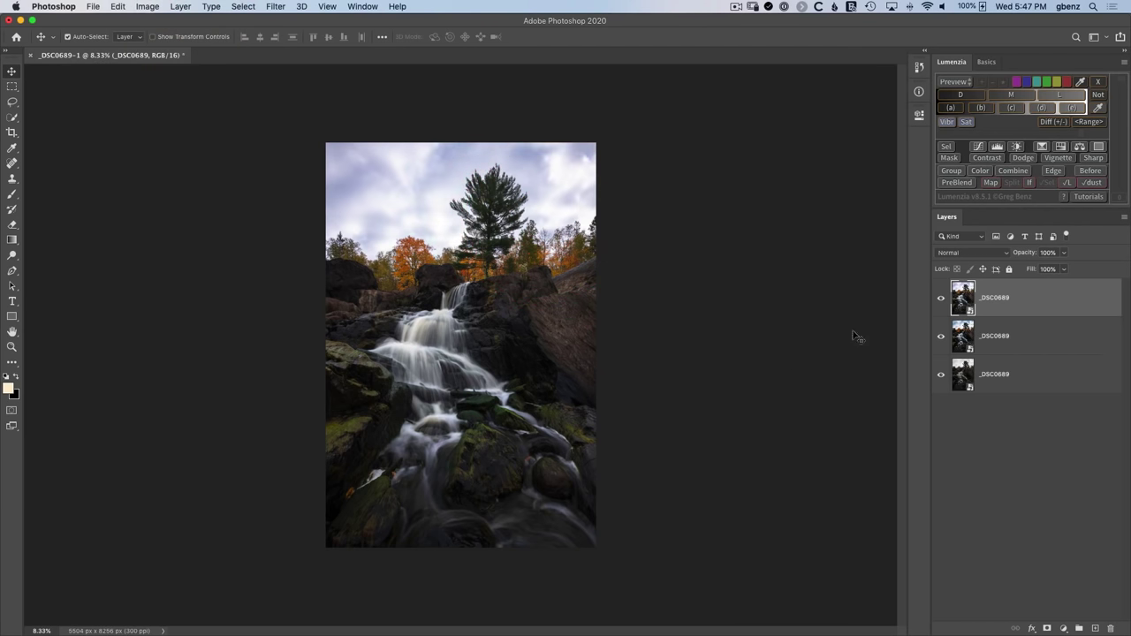
Hide the upper two smart object layers so only the lowest one shows
left_click(940, 301)
left_click(940, 335)
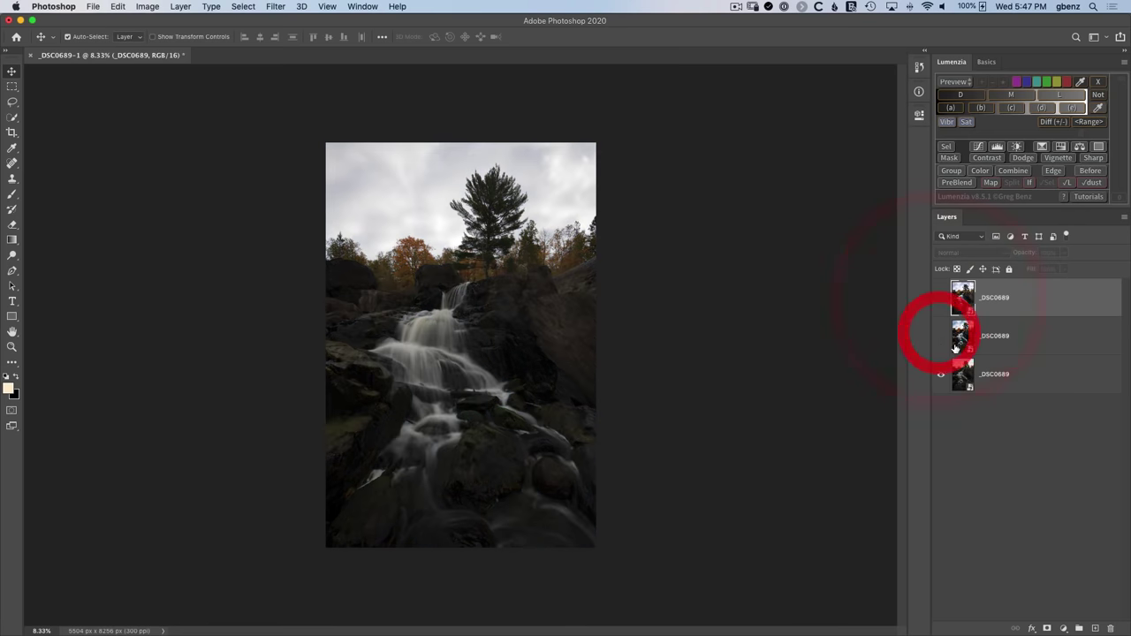
Rename the lowest smart object layer as RAW and give it a red colour label
double_click(995, 374)
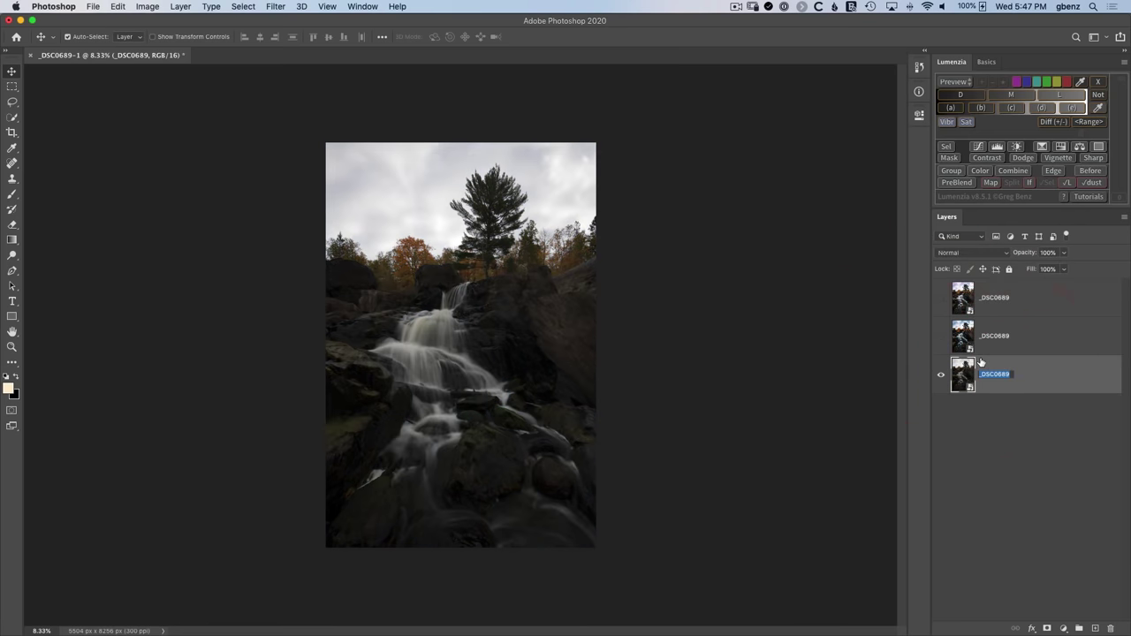
type("B")
type("AW")
key("Return")
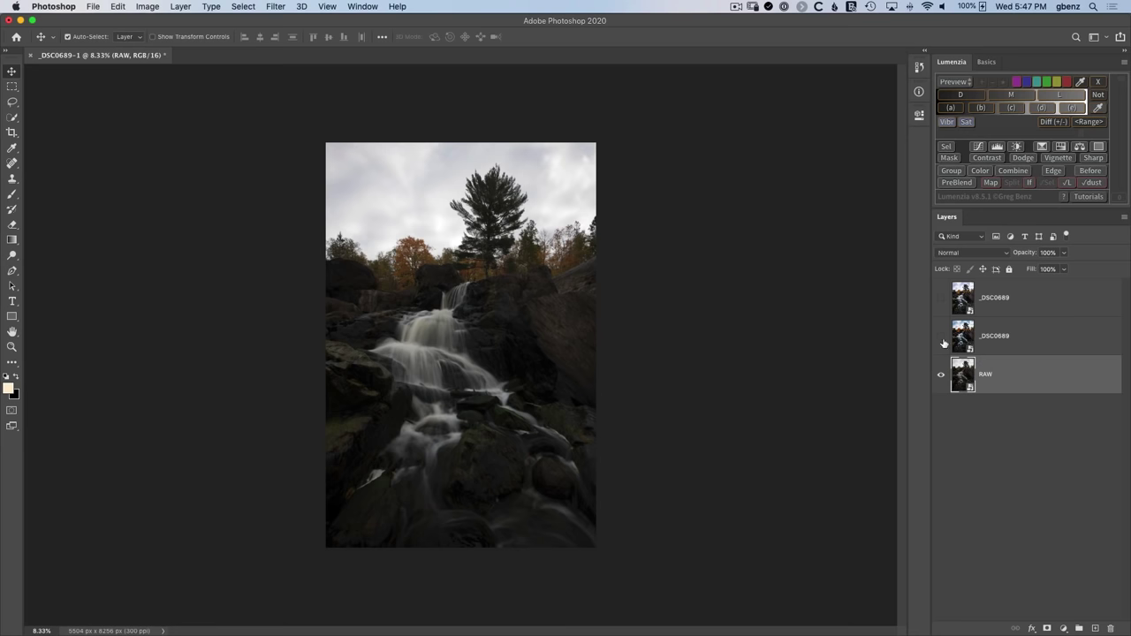
right_click(1008, 374)
left_click(886, 519)
Hide the RAW layer and show the two smart object layers above it
left_click(941, 378)
left_click(941, 336)
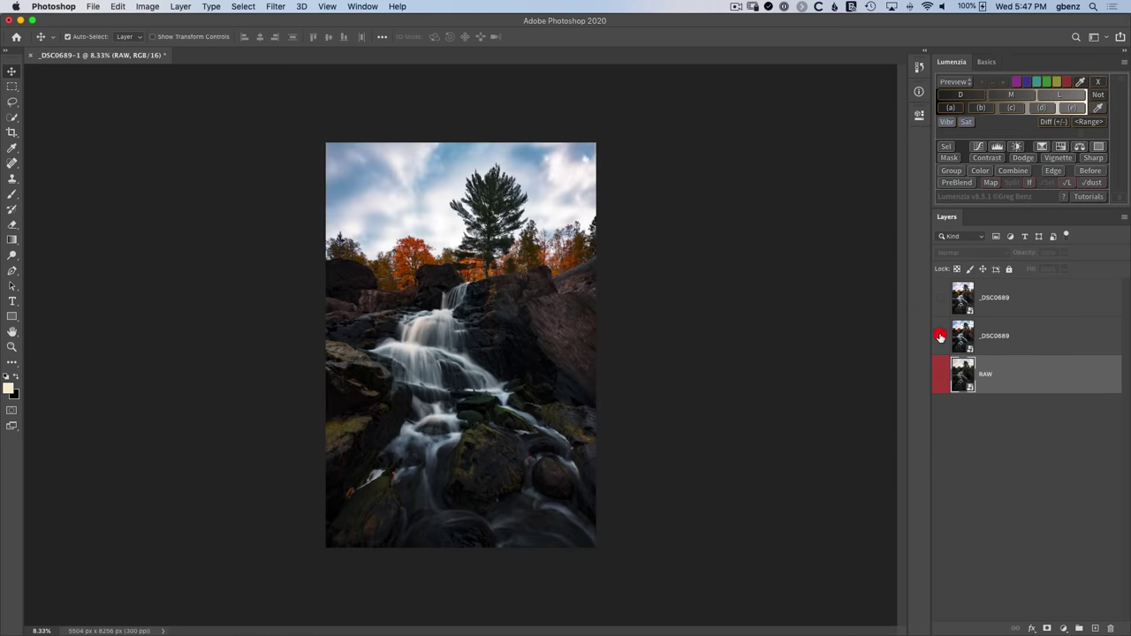
left_click(941, 300)
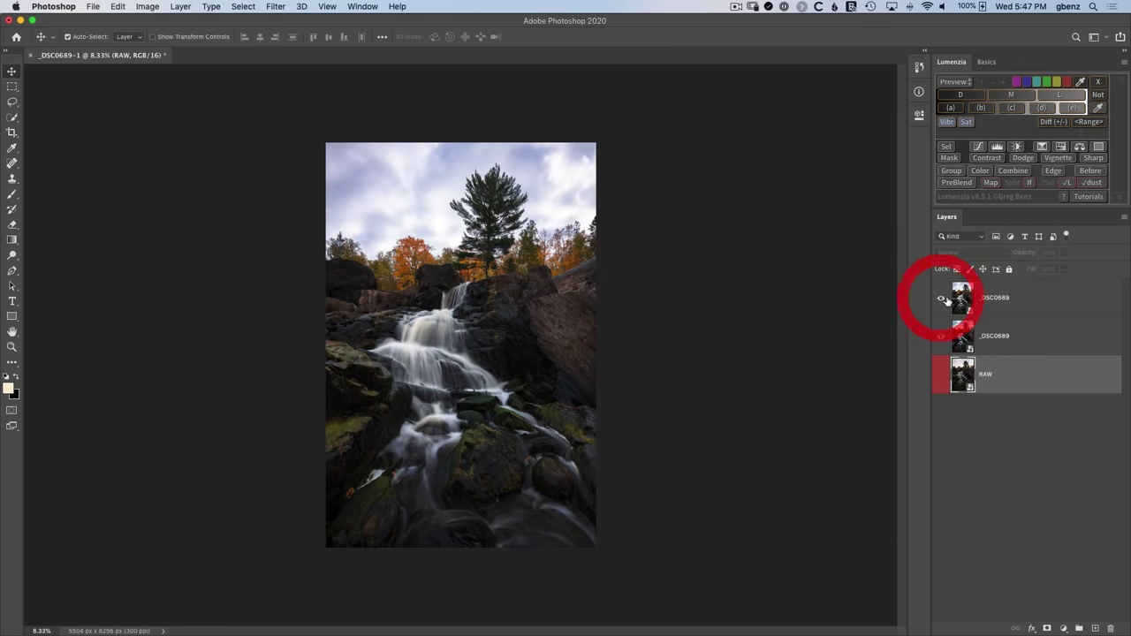
Move the paler version below the more saturated one with the bluer sky, and toggle the top layer to compare the two
left_click(1026, 342)
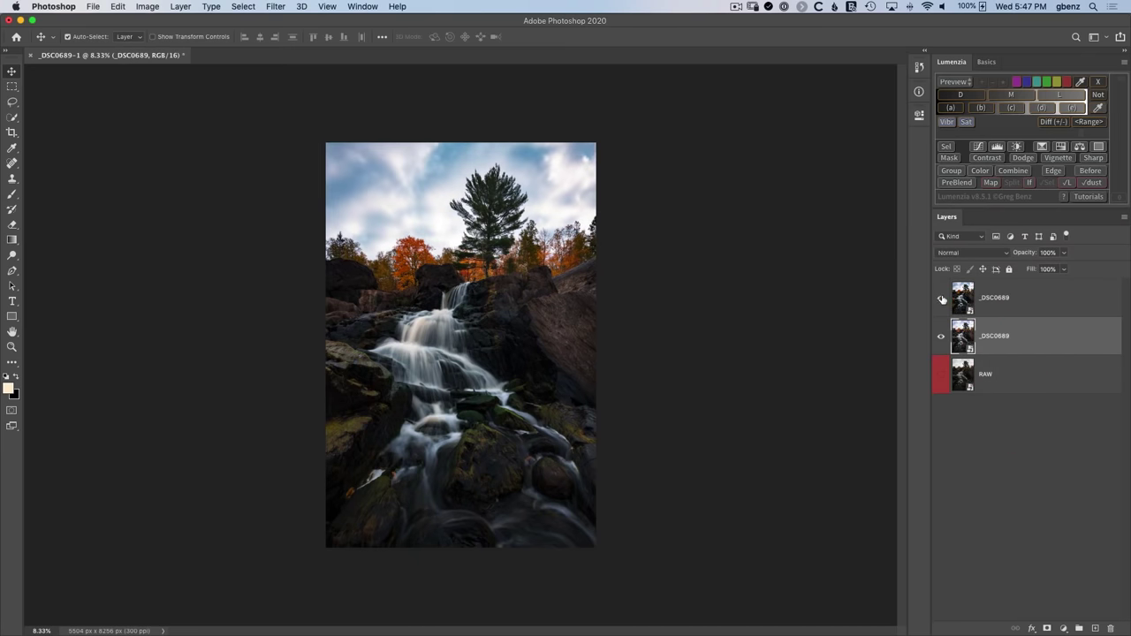
left_click(941, 299)
left_click(941, 298)
left_click(941, 299)
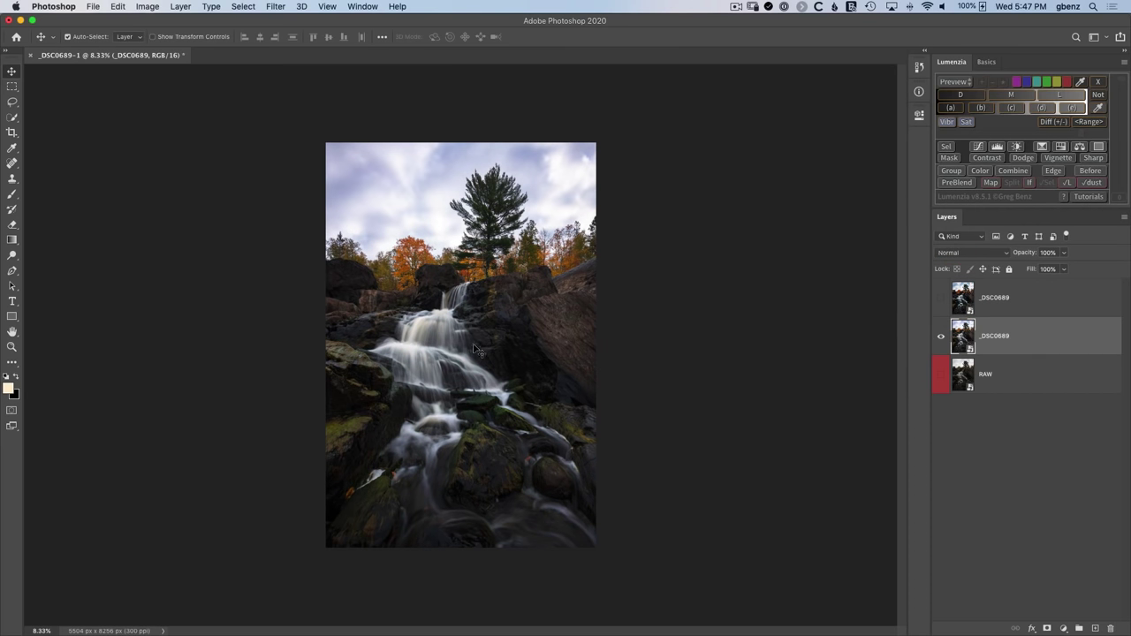
left_click(940, 300)
Add a black mask to the top smart object layer and load an L luminosity selection at precision 1
left_click(964, 298)
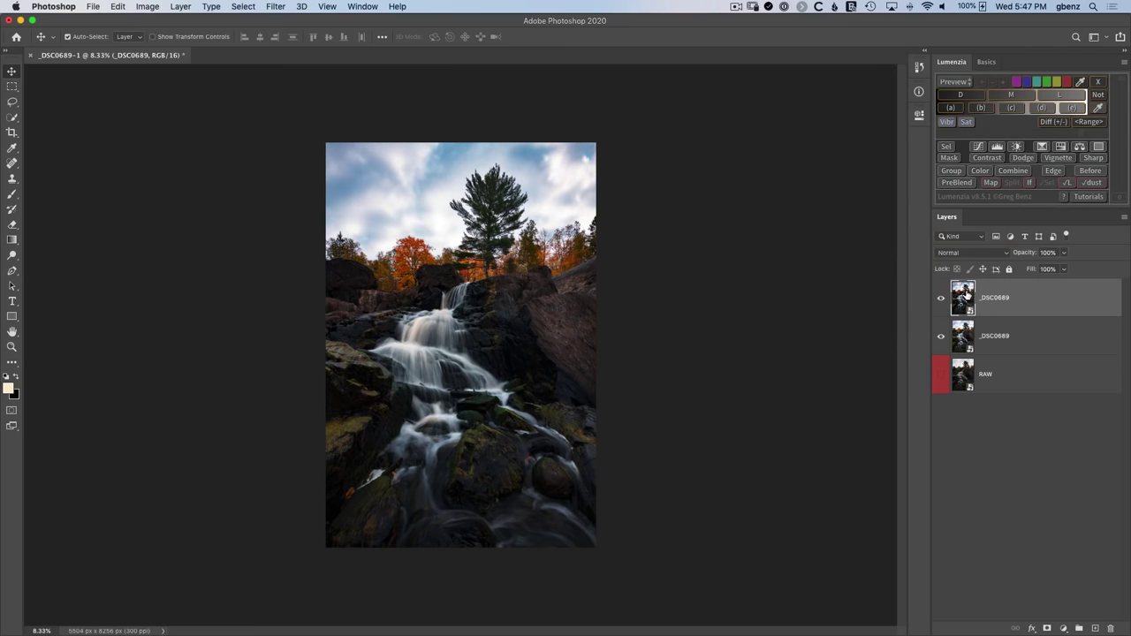
left_click(949, 158)
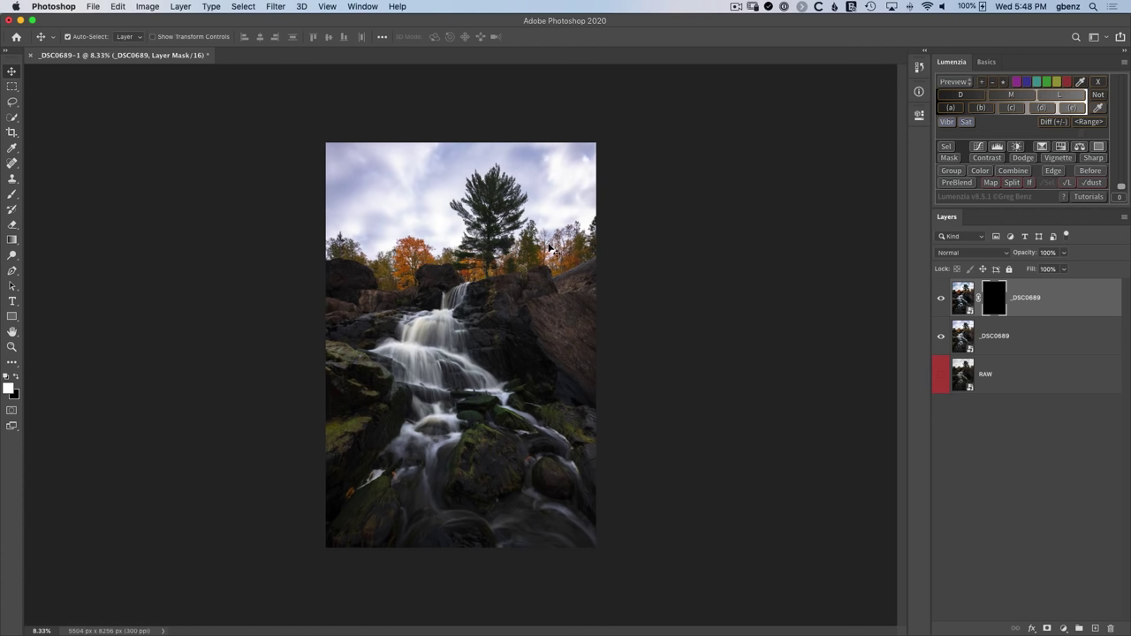
left_click(1063, 95)
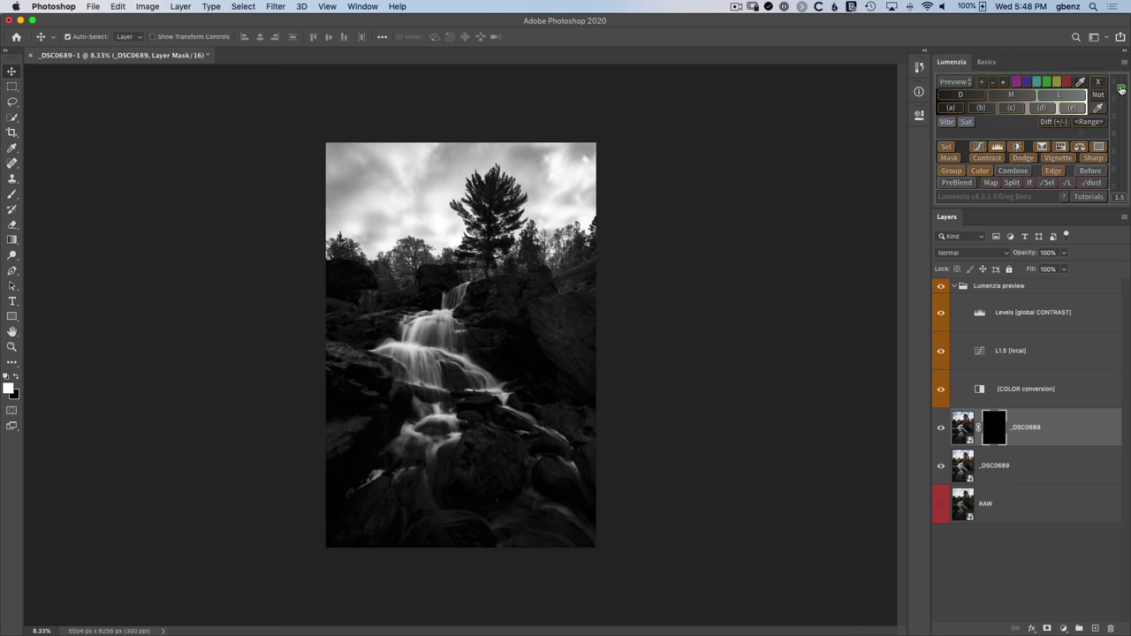
left_click_drag(1120, 89, 1120, 80)
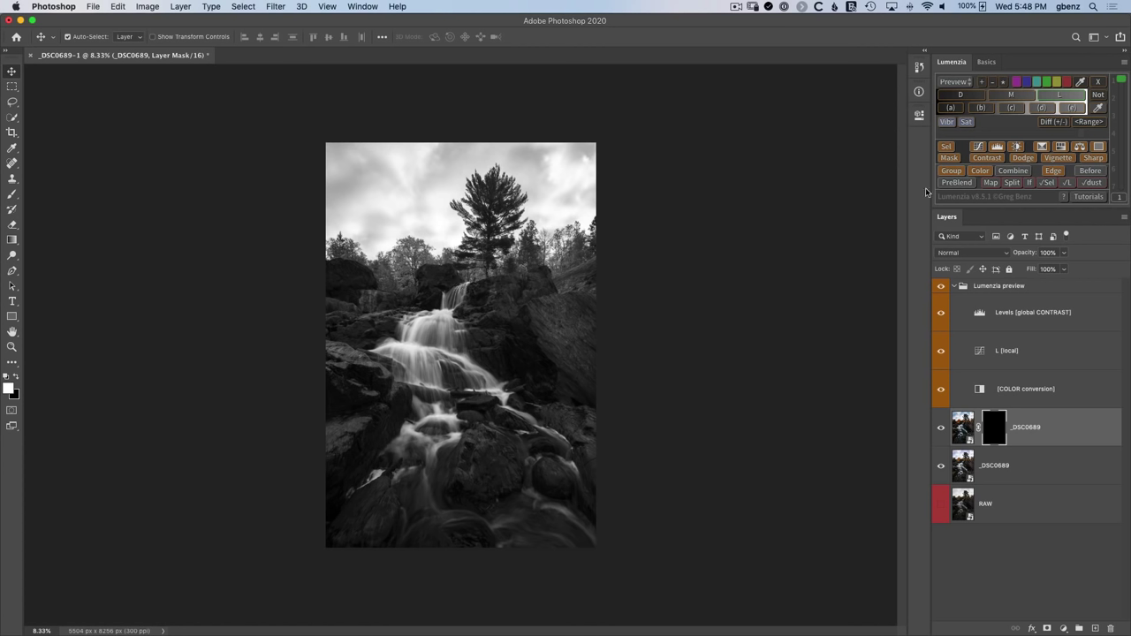
left_click(946, 148)
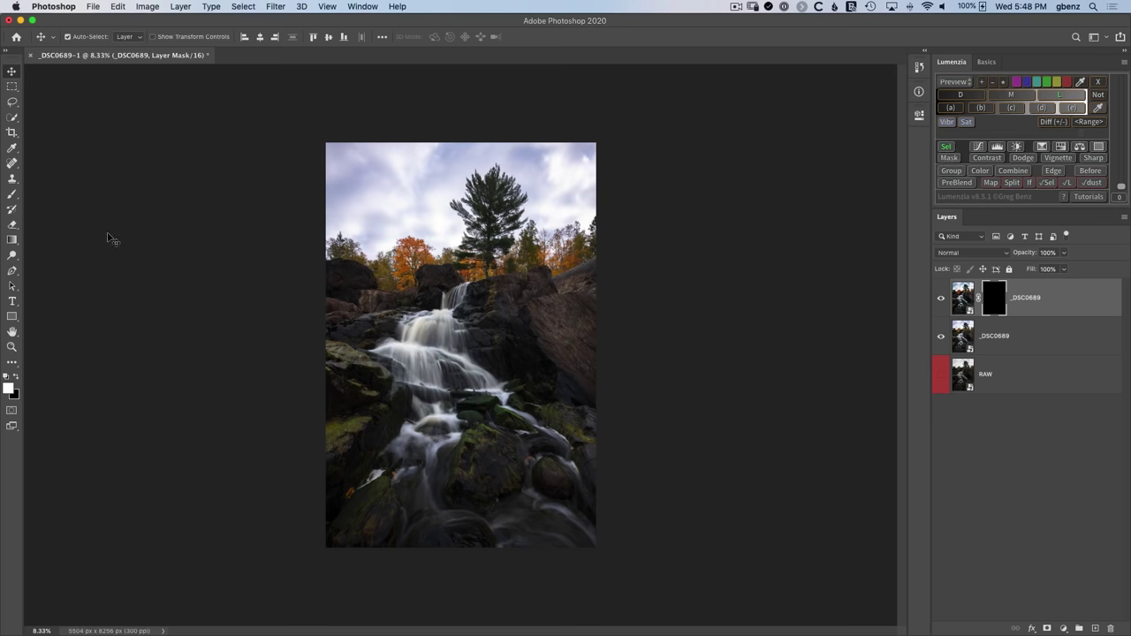
Paint white over the sky and autumn trees on the top layer's mask through the selection, using a soft 1100 px brush at 9% flow
key("b")
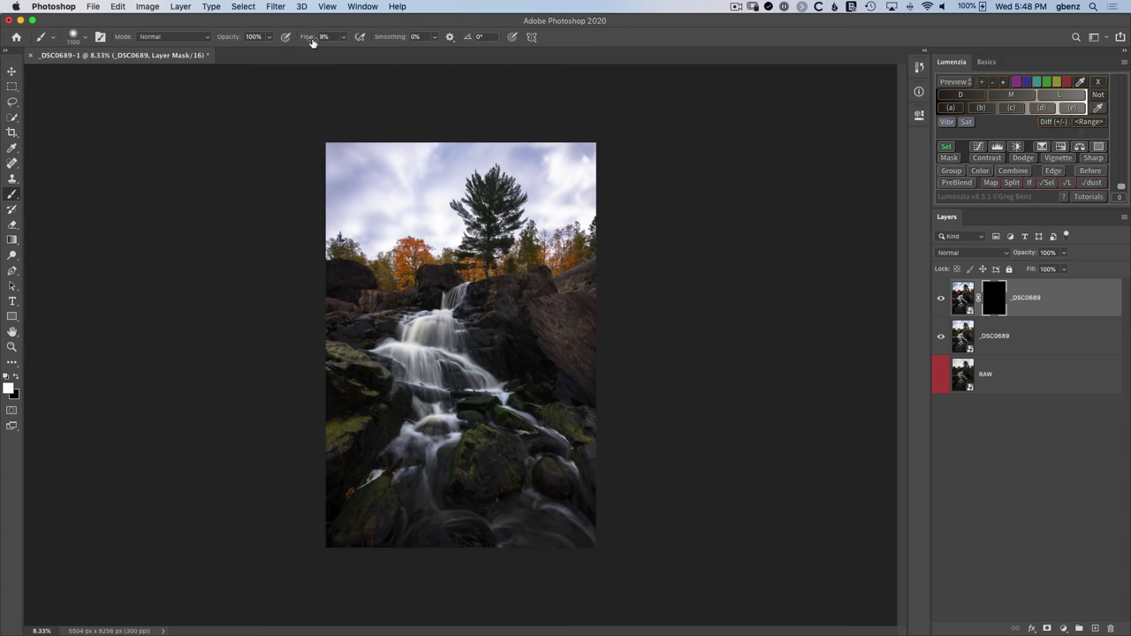
left_click(85, 39)
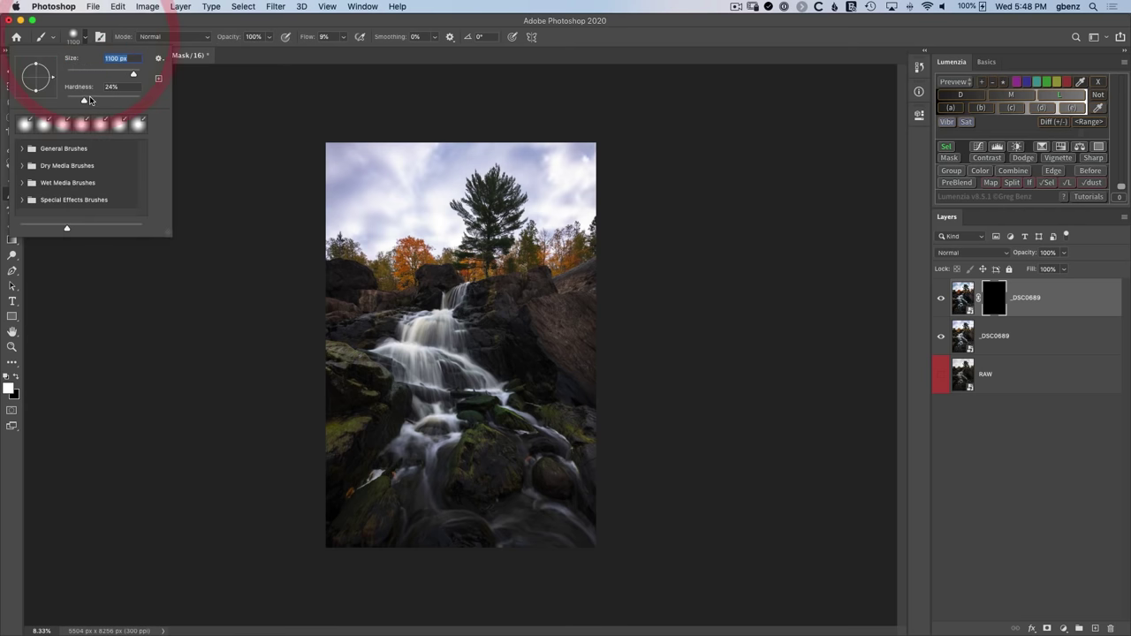
left_click(86, 40)
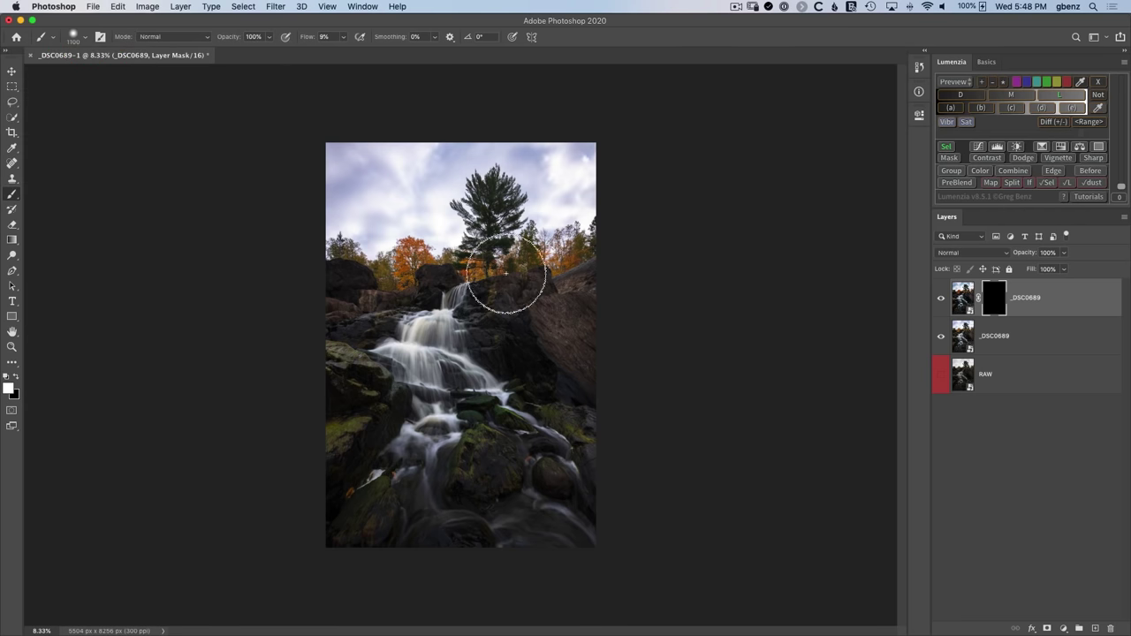
key("super+equal")
key("super+equal")
scroll(479, 296, "up", 5)
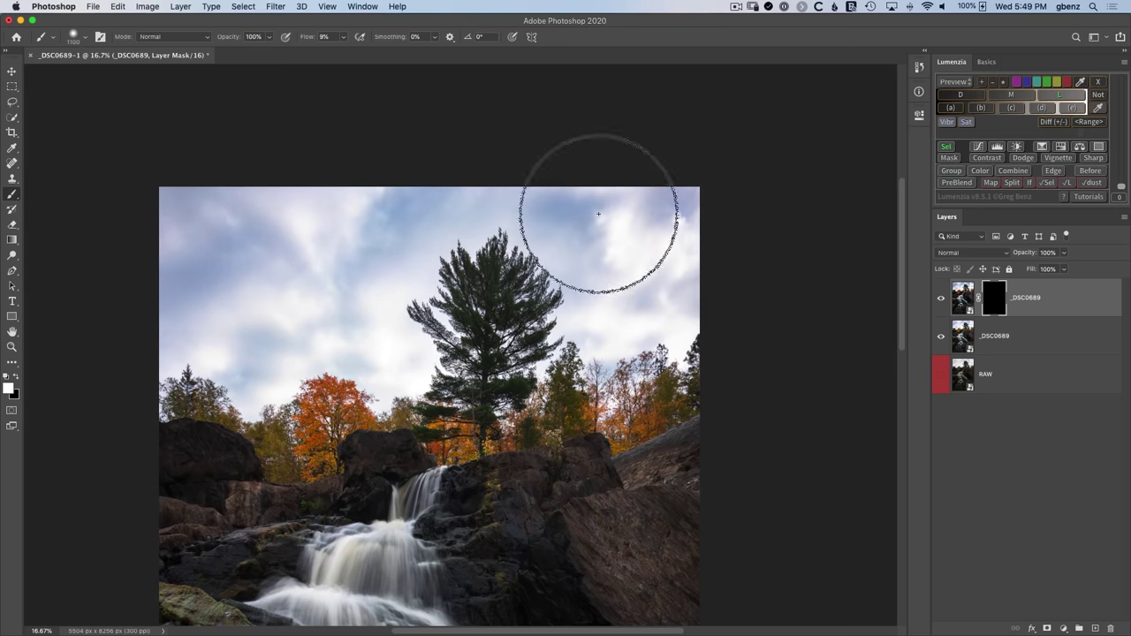
mouse_move(483, 362)
left_mouse_down()
mouse_move(418, 377)
mouse_move(317, 366)
mouse_move(97, 317)
mouse_move(181, 290)
mouse_move(208, 225)
mouse_move(497, 338)
mouse_move(517, 389)
mouse_move(541, 402)
mouse_move(634, 390)
mouse_move(218, 424)
mouse_move(162, 405)
mouse_move(249, 431)
mouse_move(480, 392)
mouse_move(440, 336)
mouse_move(489, 264)
mouse_move(469, 284)
mouse_move(575, 306)
mouse_move(477, 266)
mouse_move(330, 364)
mouse_move(323, 226)
mouse_move(576, 277)
mouse_move(554, 275)
mouse_move(562, 255)
mouse_move(594, 357)
mouse_move(285, 397)
mouse_move(227, 386)
mouse_move(276, 431)
left_mouse_up()
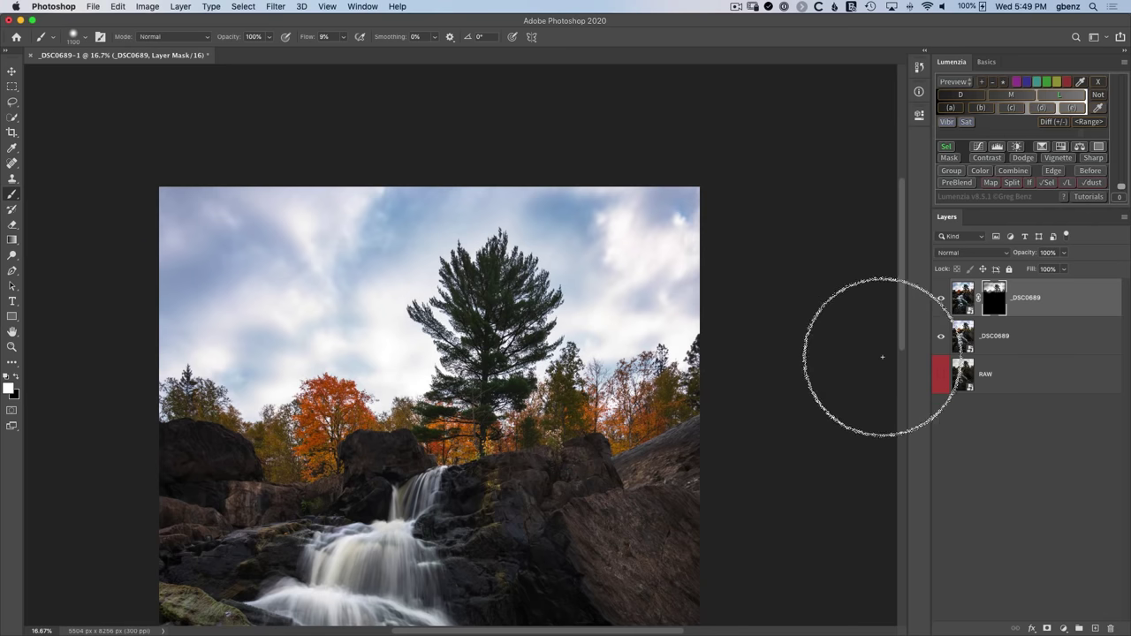
Toggle the masked top layer's visibility several times to compare the sky and trees before and after painting
left_click(941, 301)
left_click(941, 301)
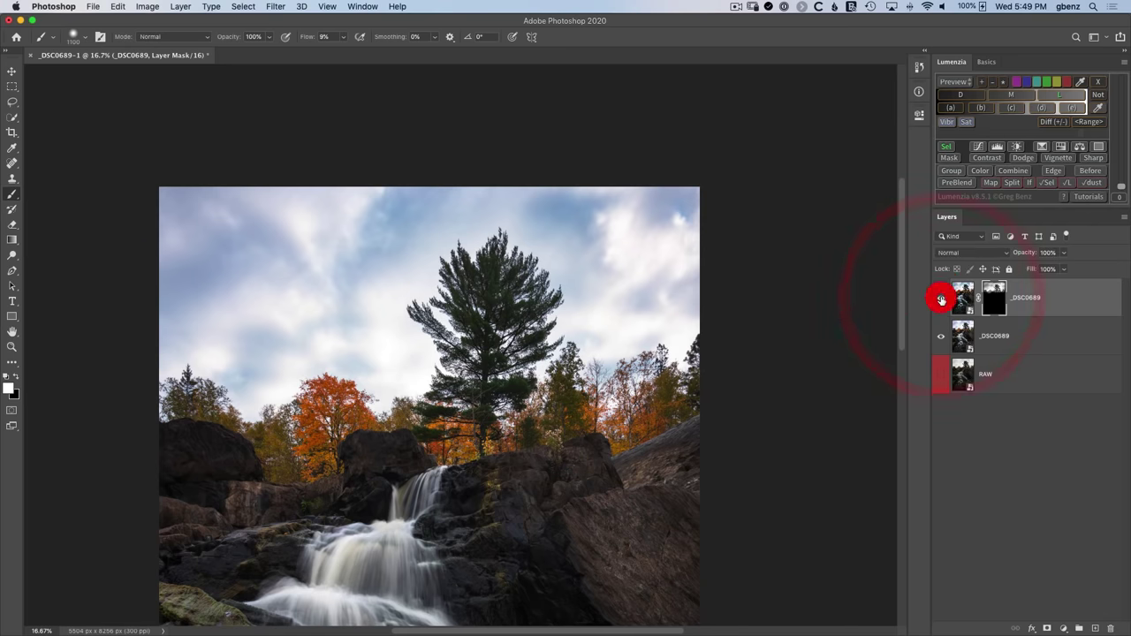
left_click(941, 301)
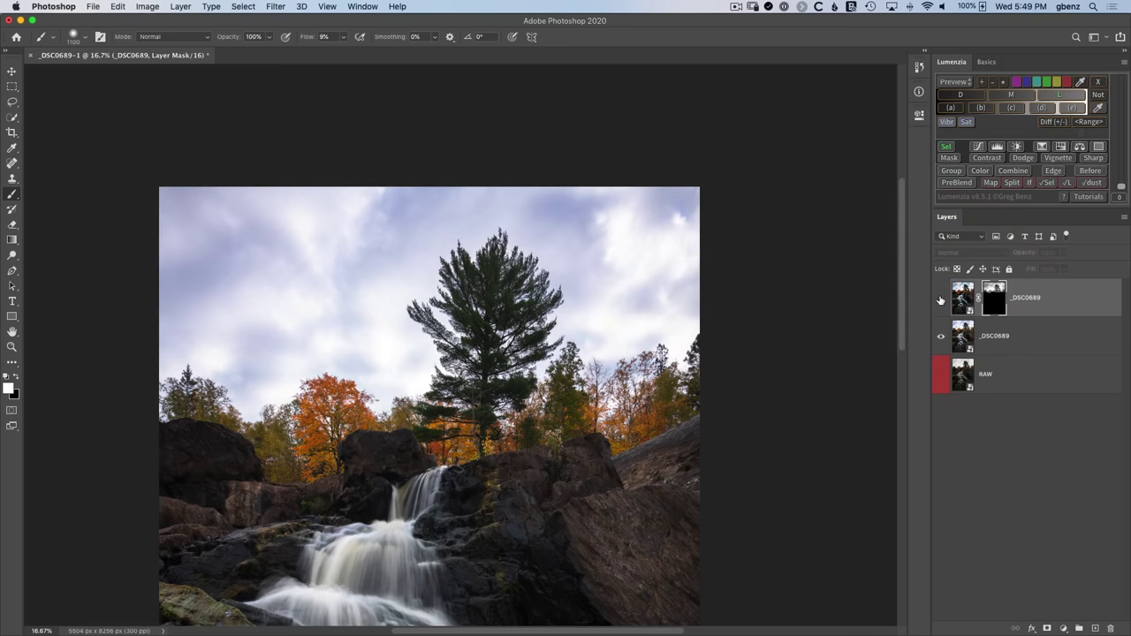
left_click(940, 302)
left_click(940, 301)
left_click(940, 301)
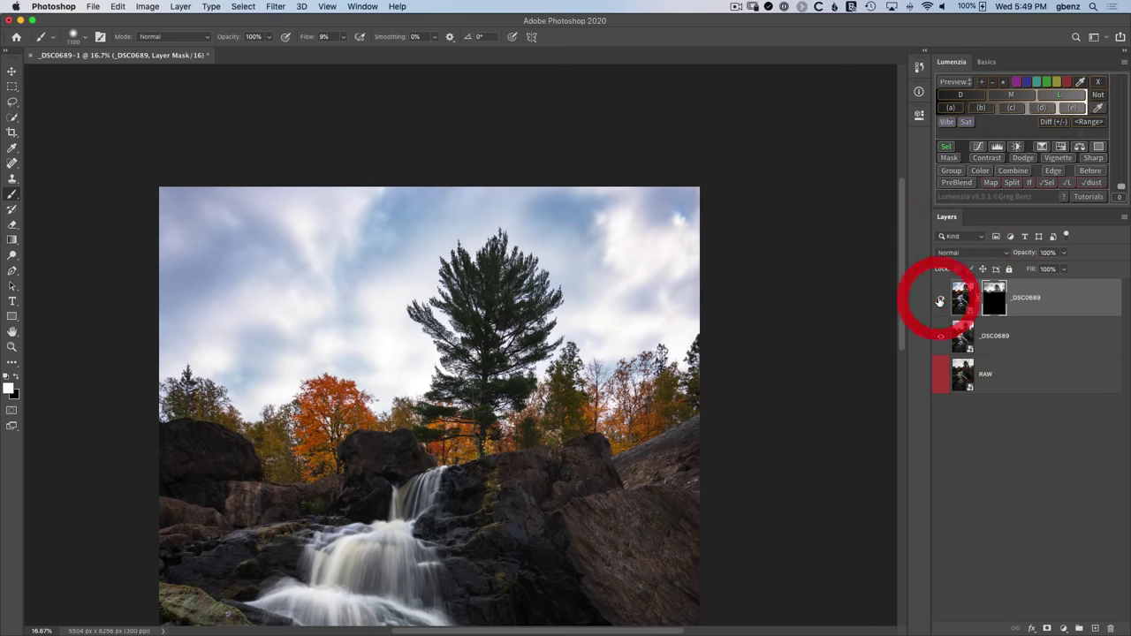
left_click(940, 302)
left_click(939, 302)
left_click(937, 302)
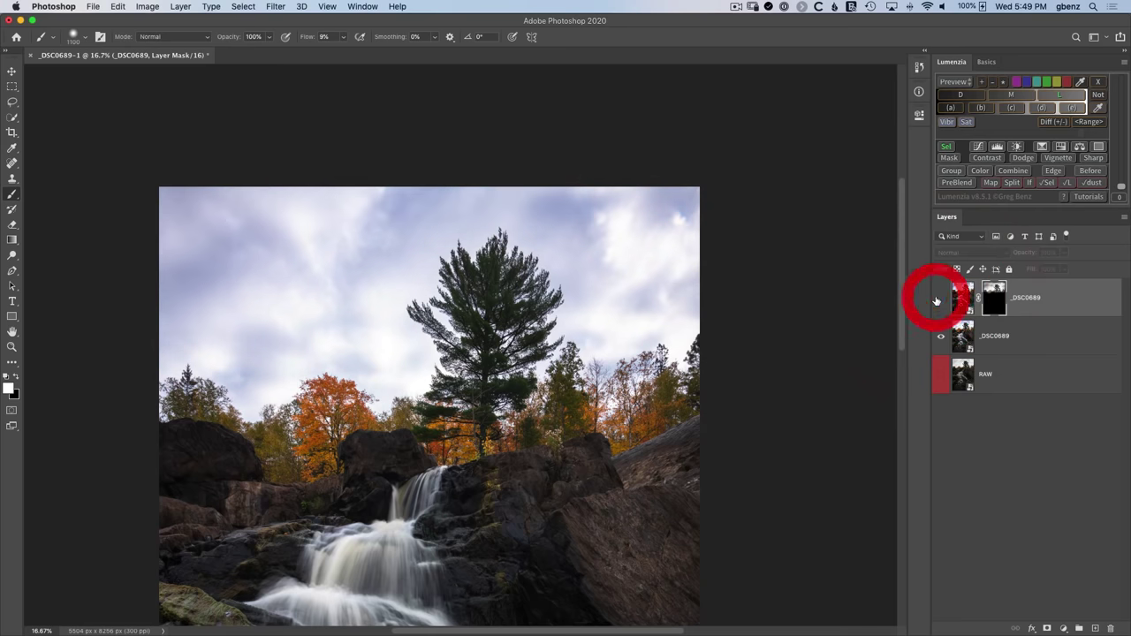
left_click(937, 301)
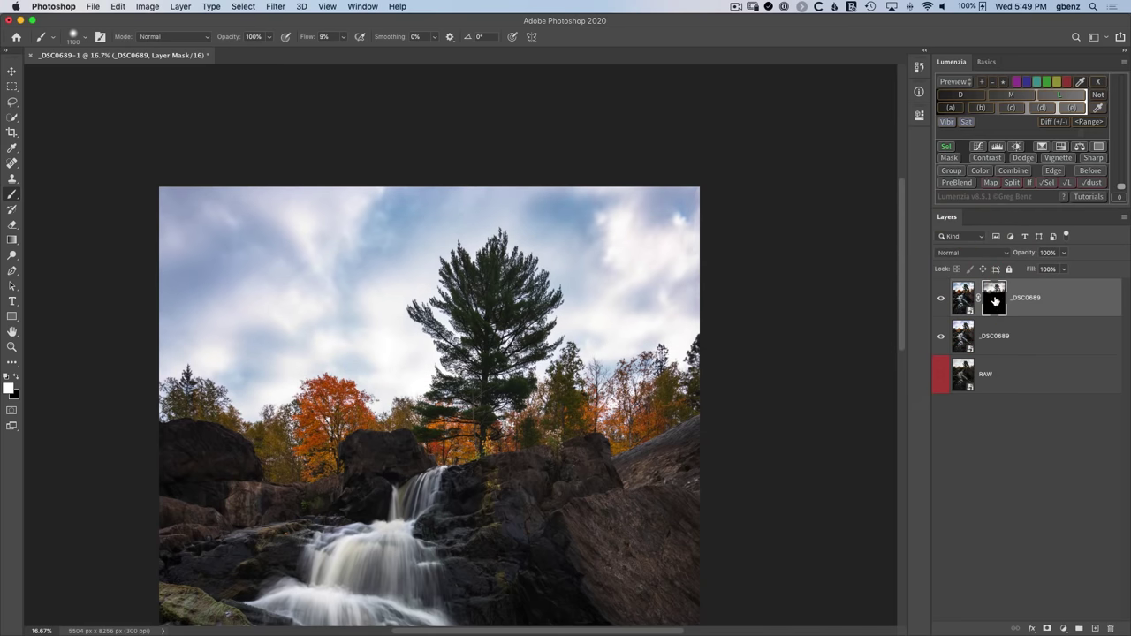
Disable and re-enable the top layer's mask repeatedly to compare the masked blend with the full effect
left_click(996, 300, "shift")
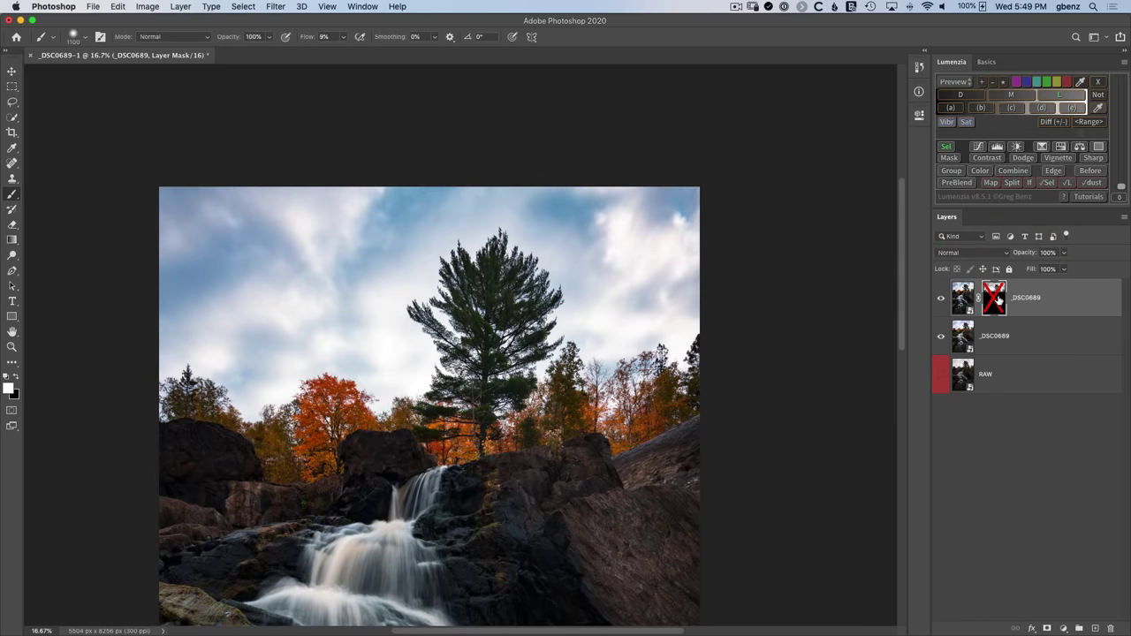
left_click(996, 300, "shift")
left_click(997, 301, "shift")
left_click(998, 301, "shift")
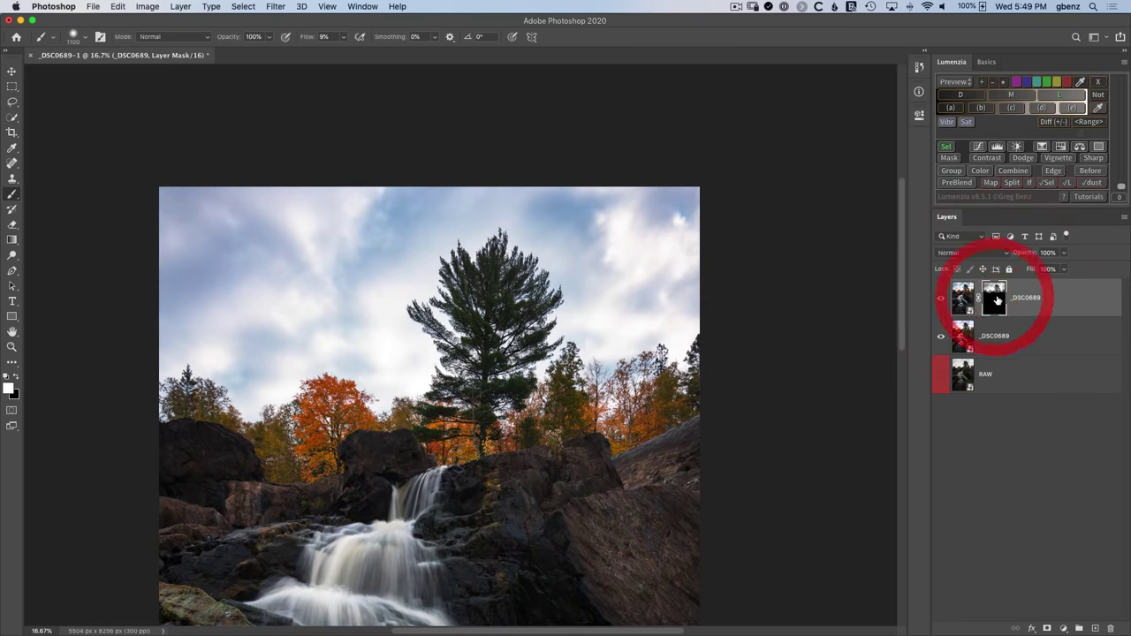
left_click(996, 300, "shift")
left_click(997, 301, "shift")
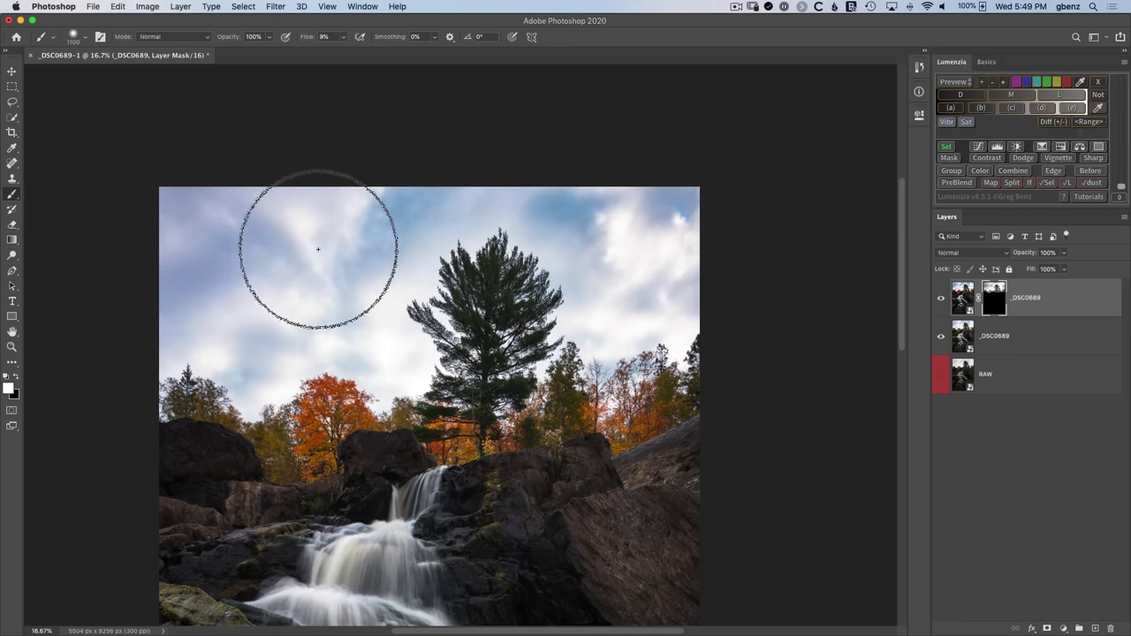
Switch the brush colour to black and back to white for refining the sky mask, and clear the luminosity selection
key("x")
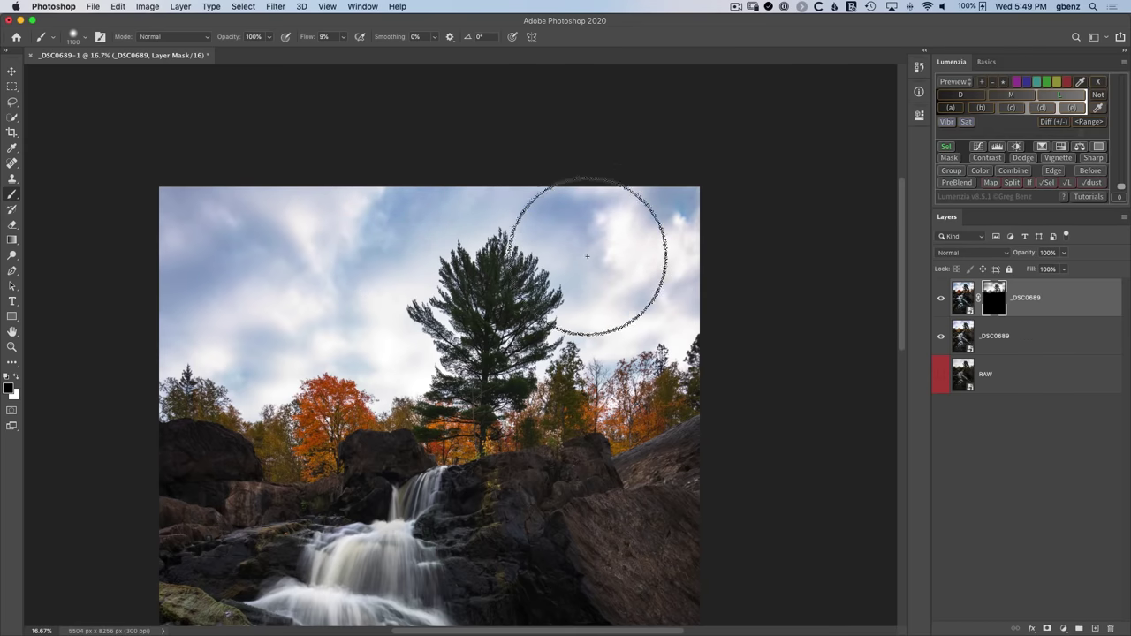
key("x")
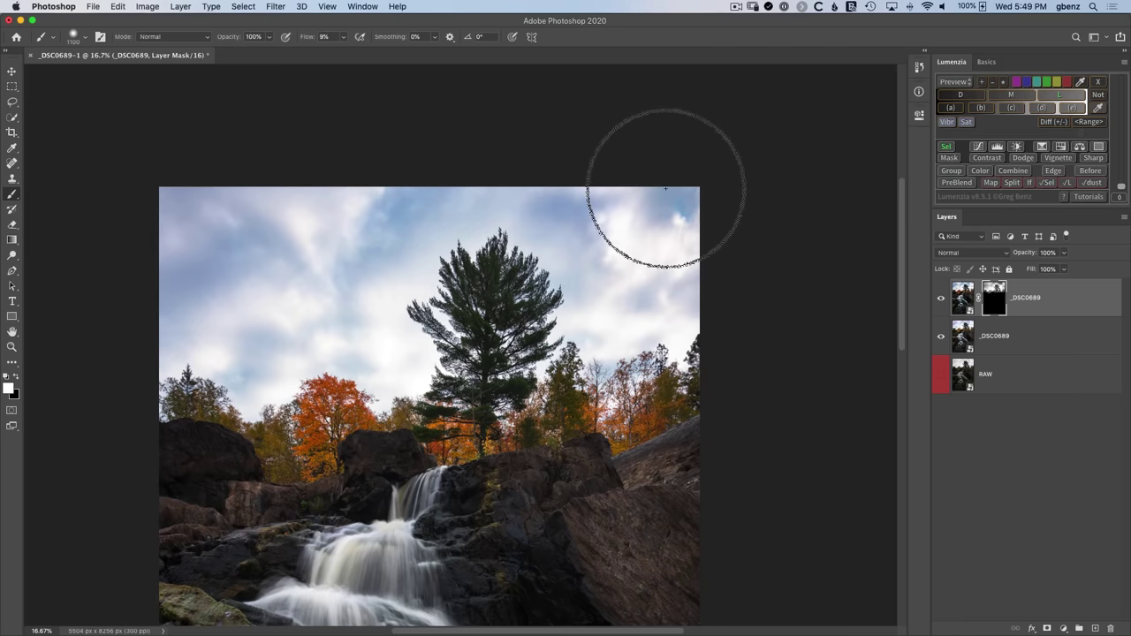
scroll(727, 203, "down", 3)
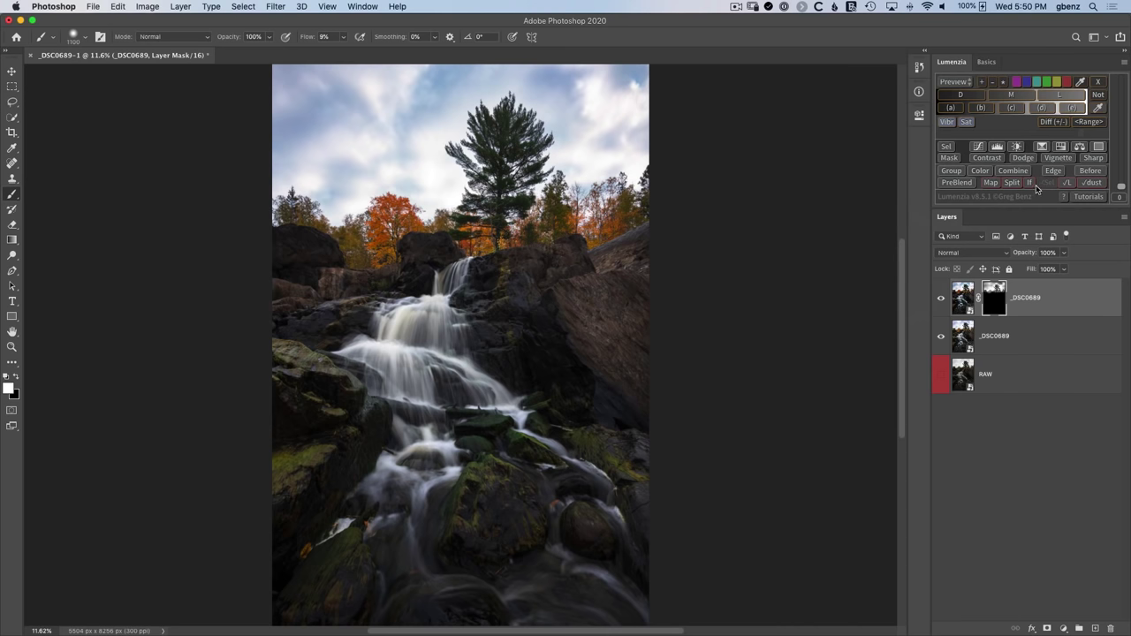
Add a Brightness/Contrast adjustment layer on top with brightness 150 and contrast 100, and give it a black mask
left_click(1018, 149)
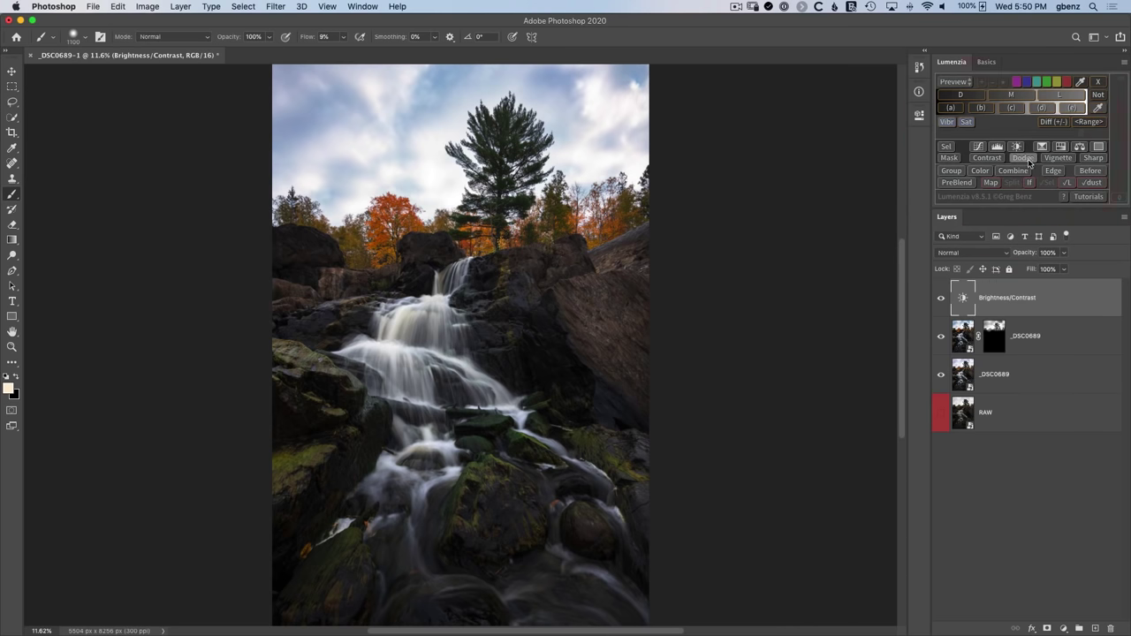
double_click(961, 299)
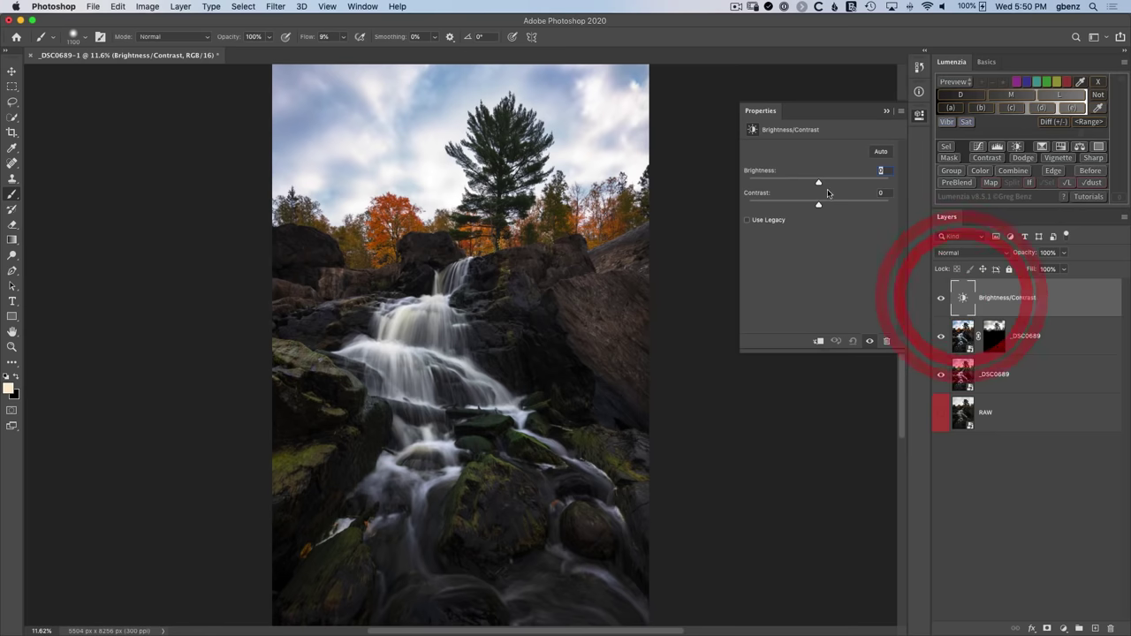
left_click_drag(820, 186, 904, 189)
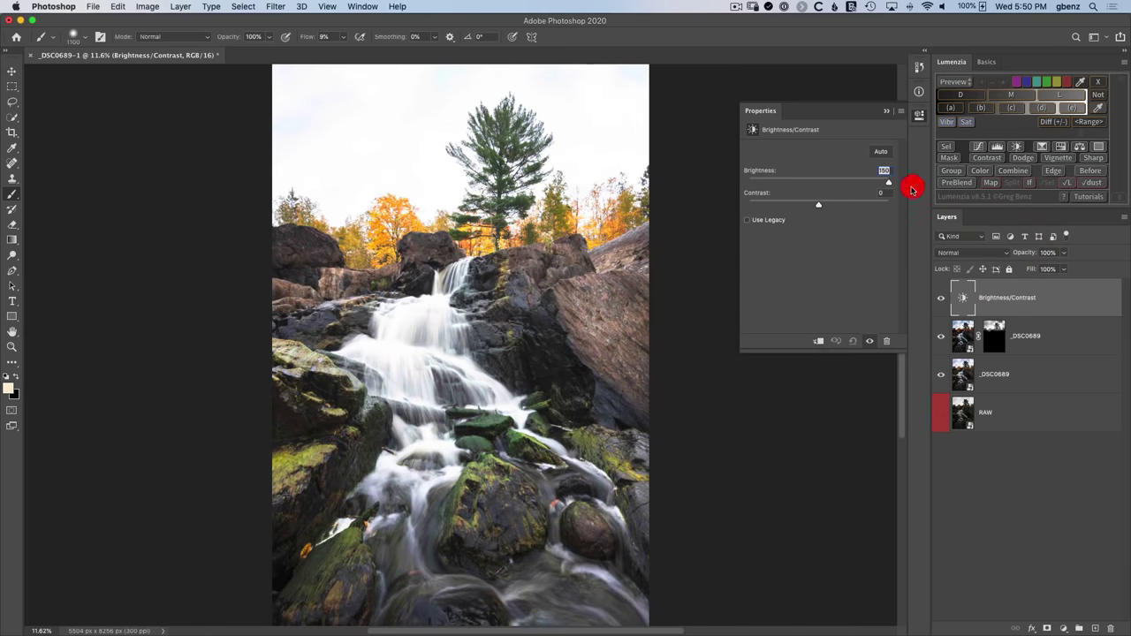
left_click_drag(819, 205, 907, 211)
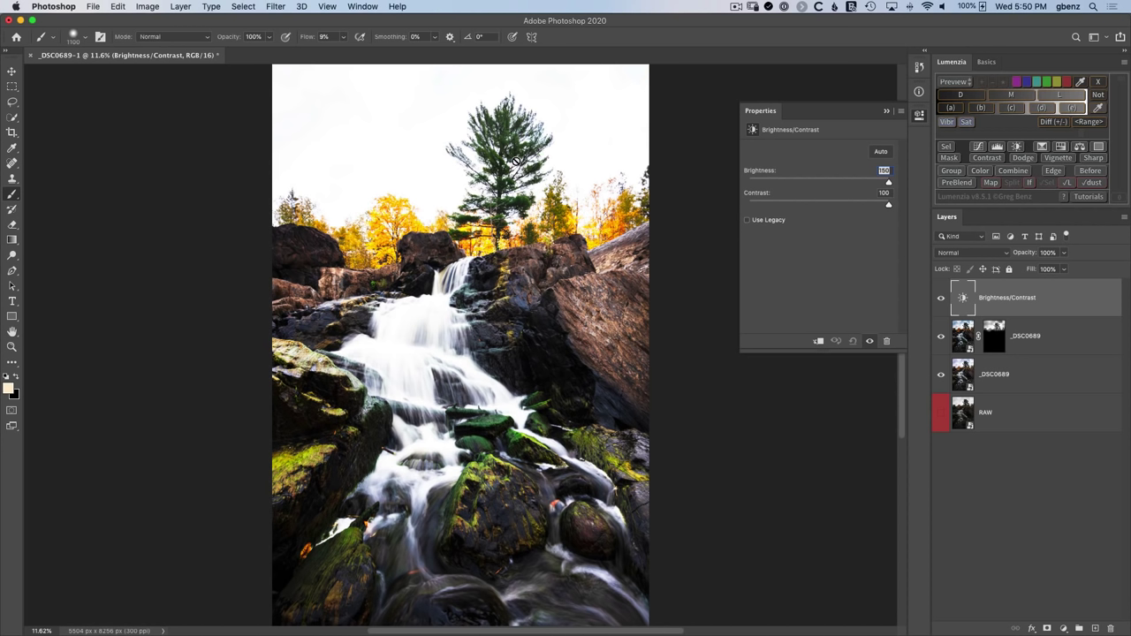
left_click(950, 159)
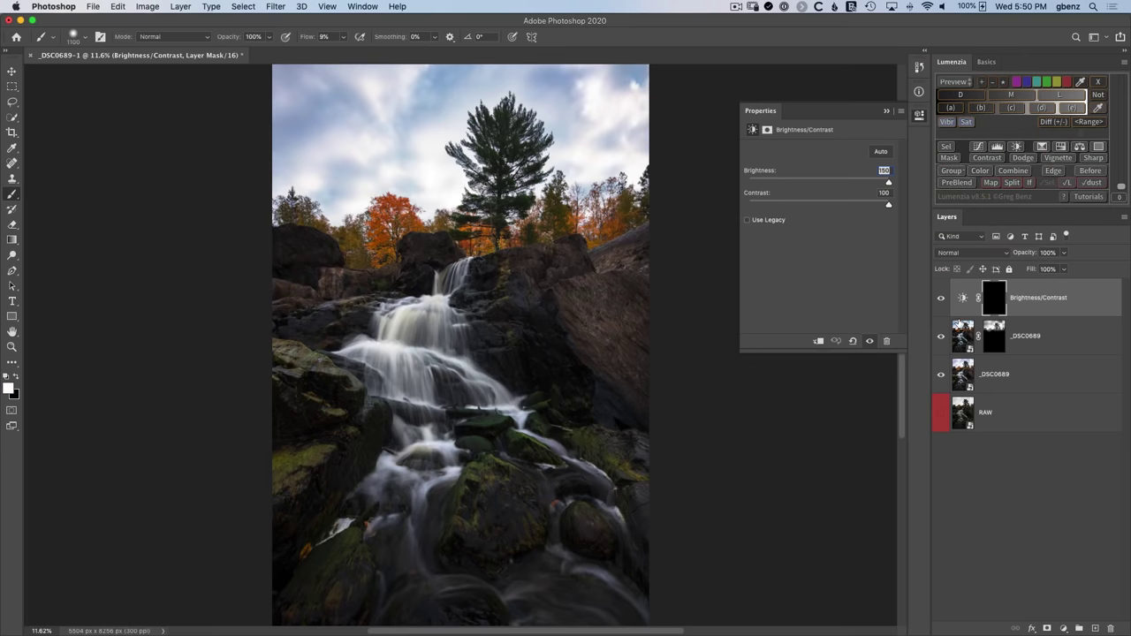
Sample the dark green of the pine's crown to generate a targeted luminosity mask preview
key("super+equal")
key("super+equal")
key("super+equal")
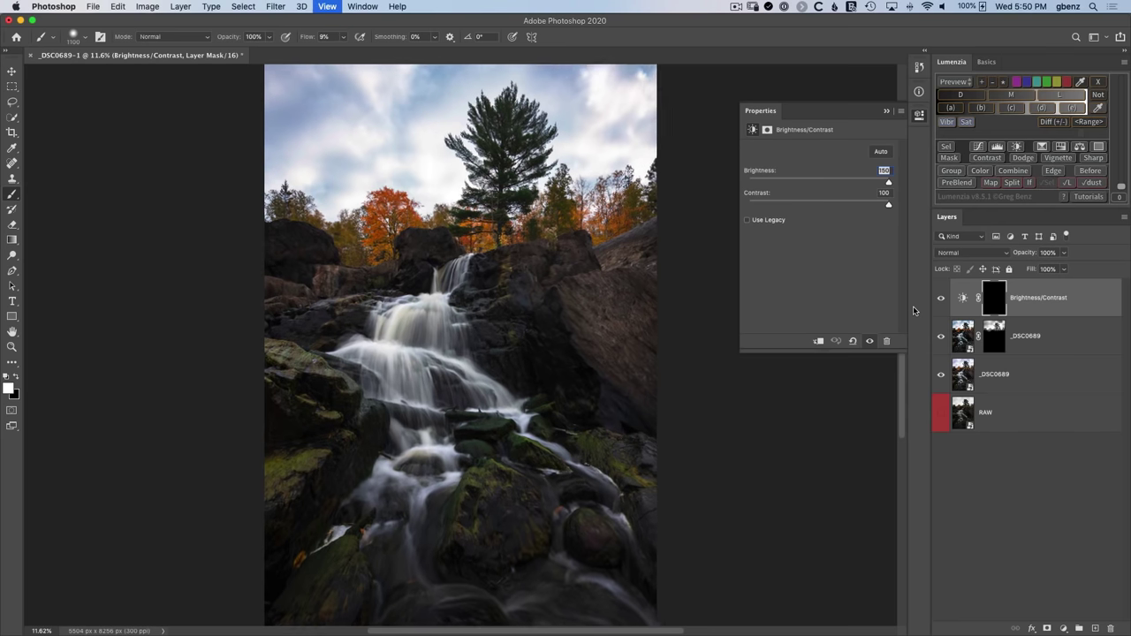
scroll(629, 282, "up", 10)
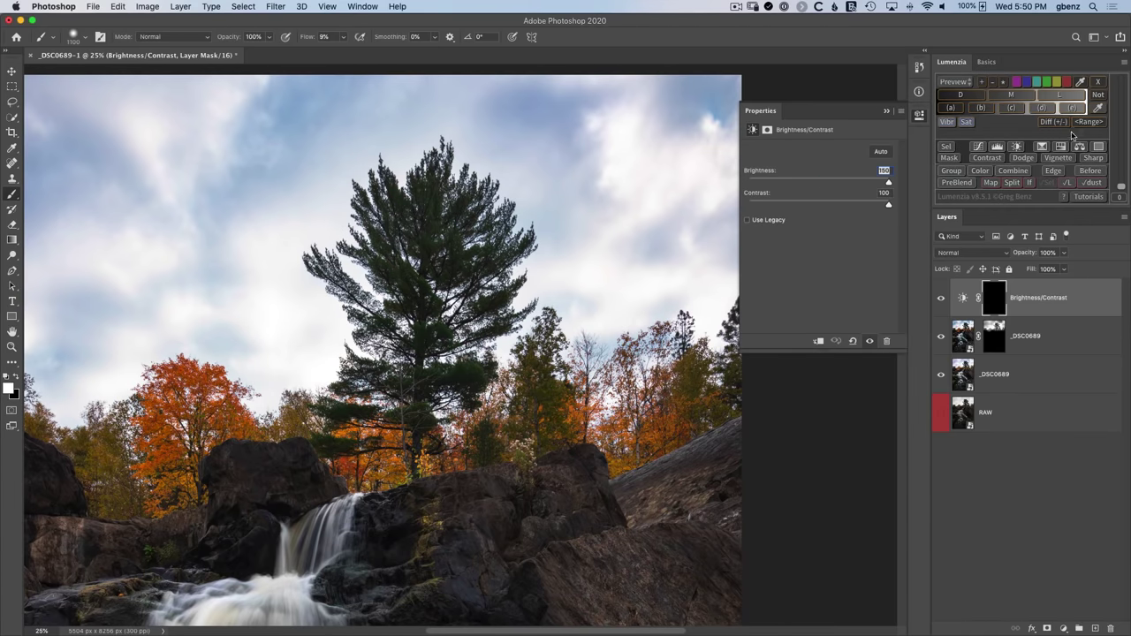
left_click(1098, 108)
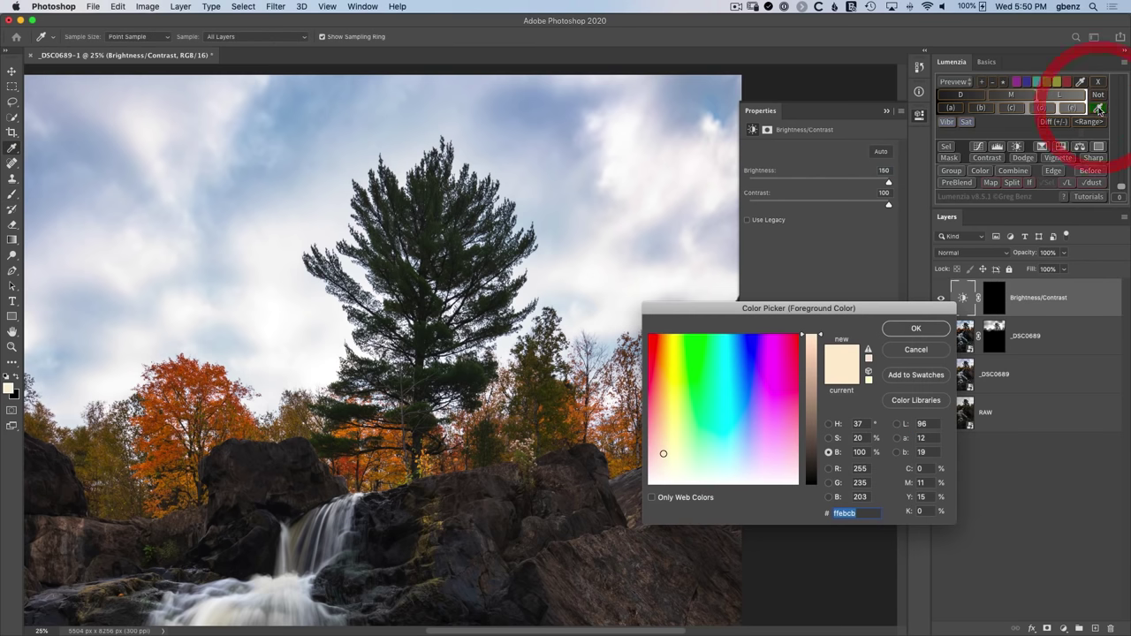
left_click(453, 231)
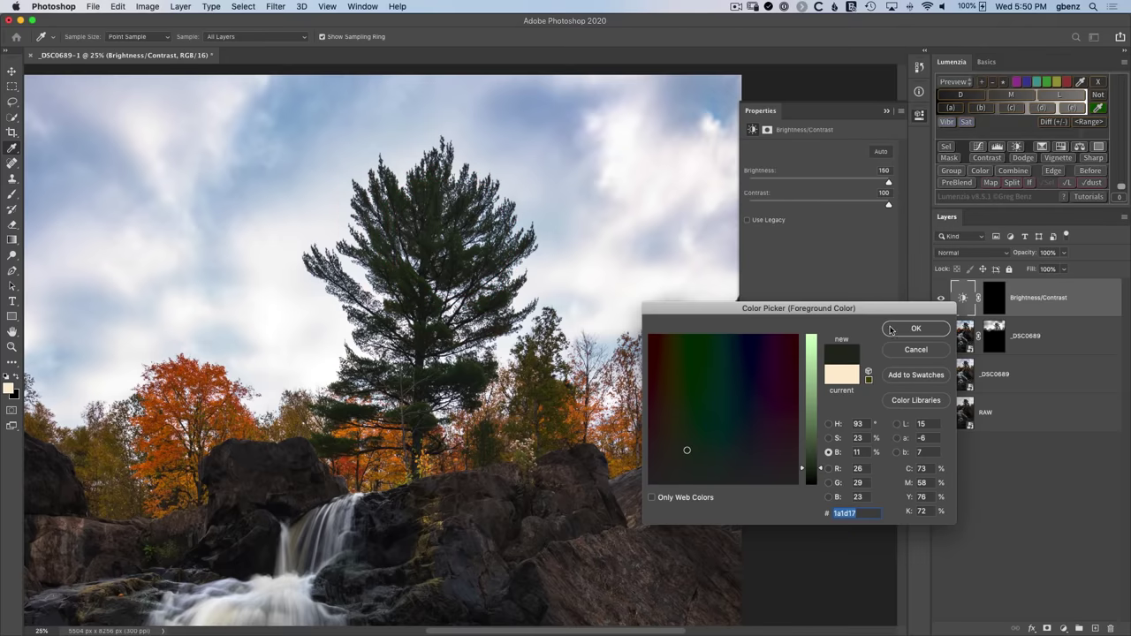
left_click(890, 330)
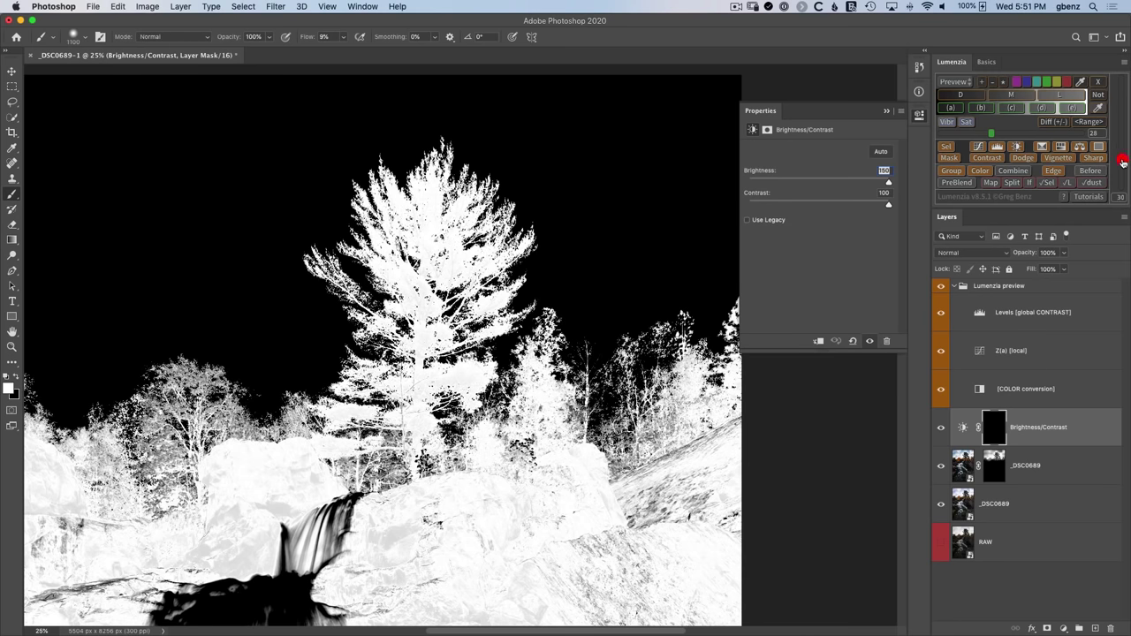
Refine the luminosity mask preview to range precision 29 and contrast -40, and load it as a selection
left_click(1122, 162)
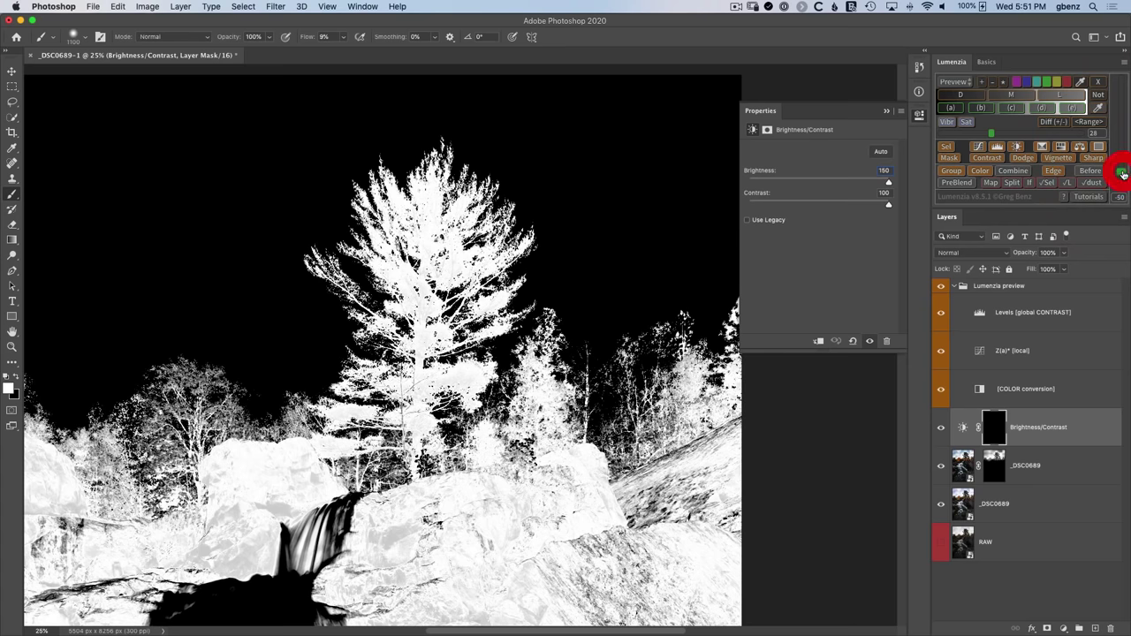
left_click(1122, 172)
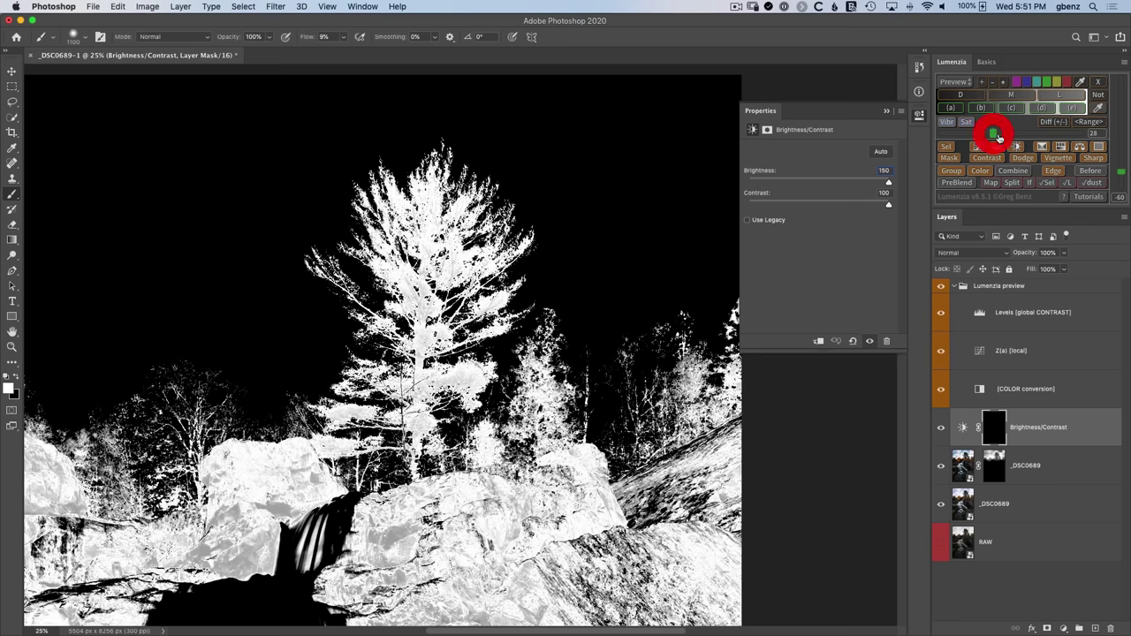
left_click(994, 135)
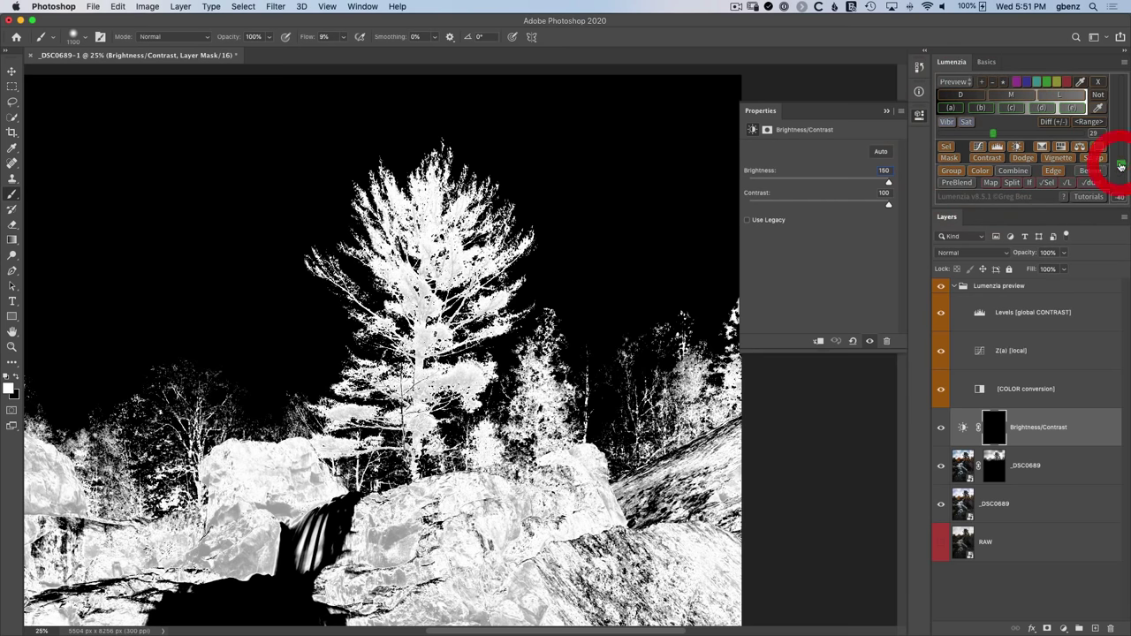
left_click(1121, 166)
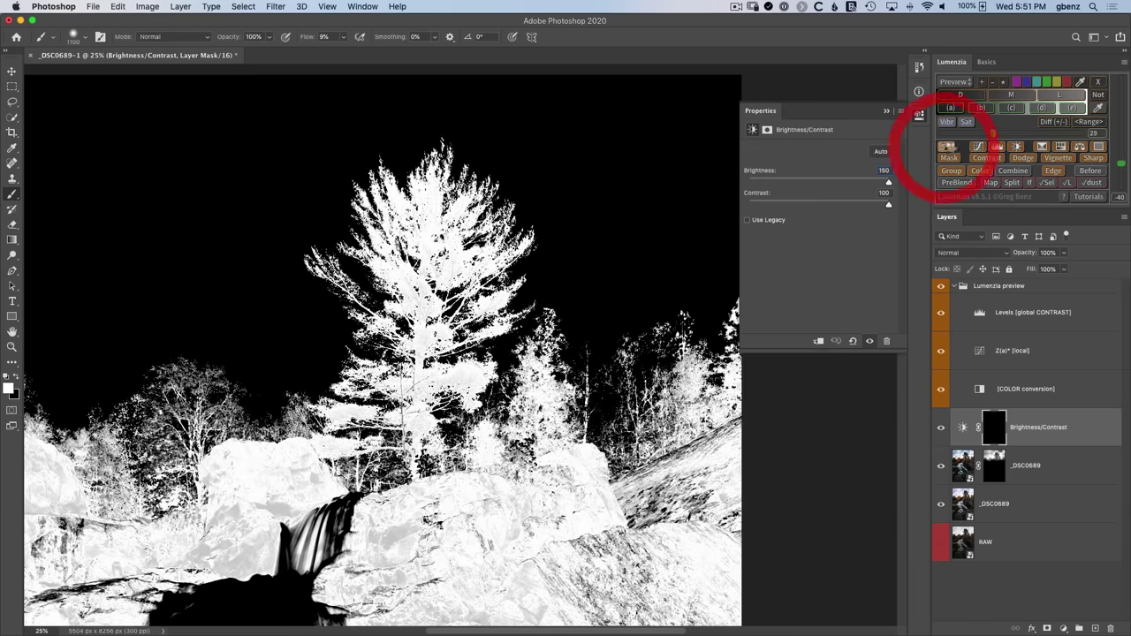
left_click(945, 146)
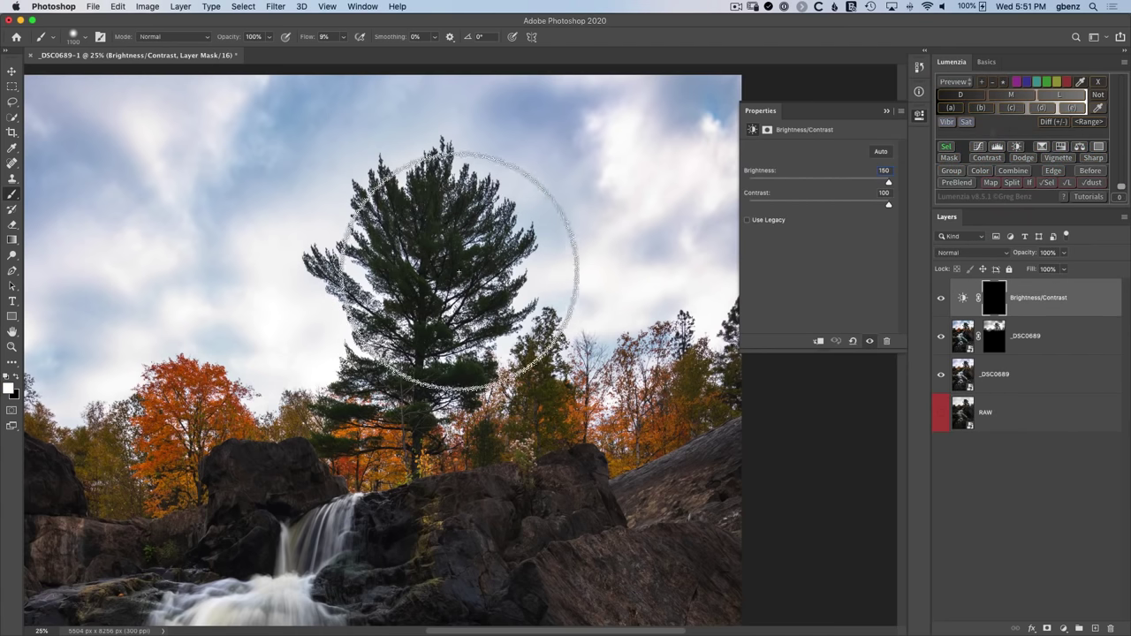
Paint white on the Brightness/Contrast mask over the autumn trees beside the pine with a 300 px brush at 1% flow
left_click_drag(300, 40, 290, 40)
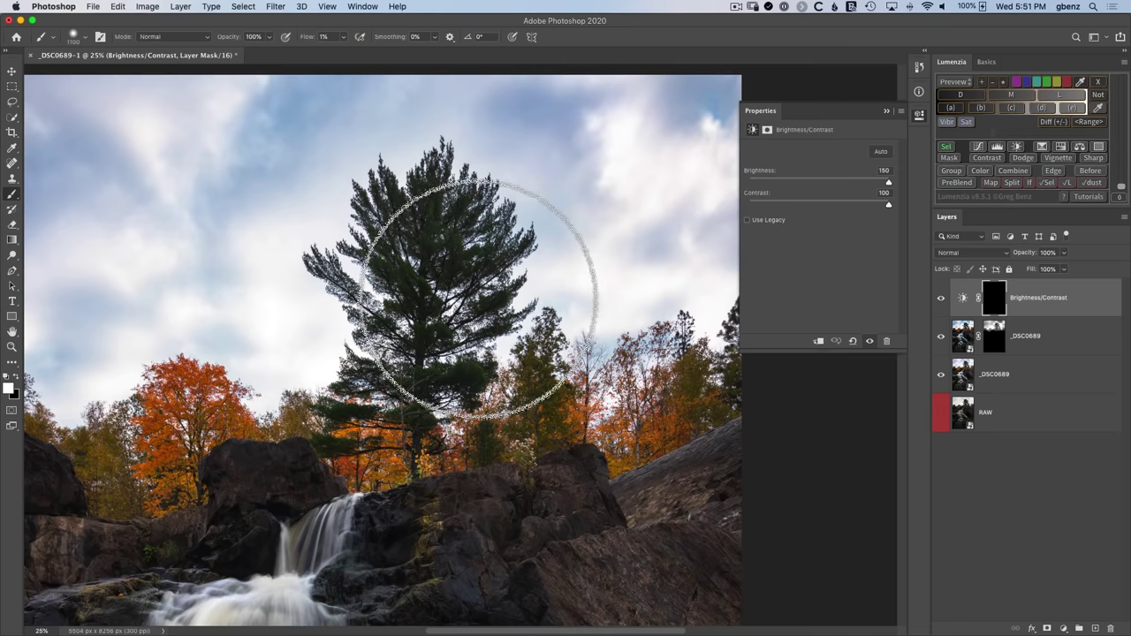
key("bracketleft")
key("bracketleft")
key("bracketleft")
key("bracketleft")
key("bracketleft")
key("bracketleft")
key("bracketleft")
key("bracketleft")
key("bracketleft")
key("bracketleft")
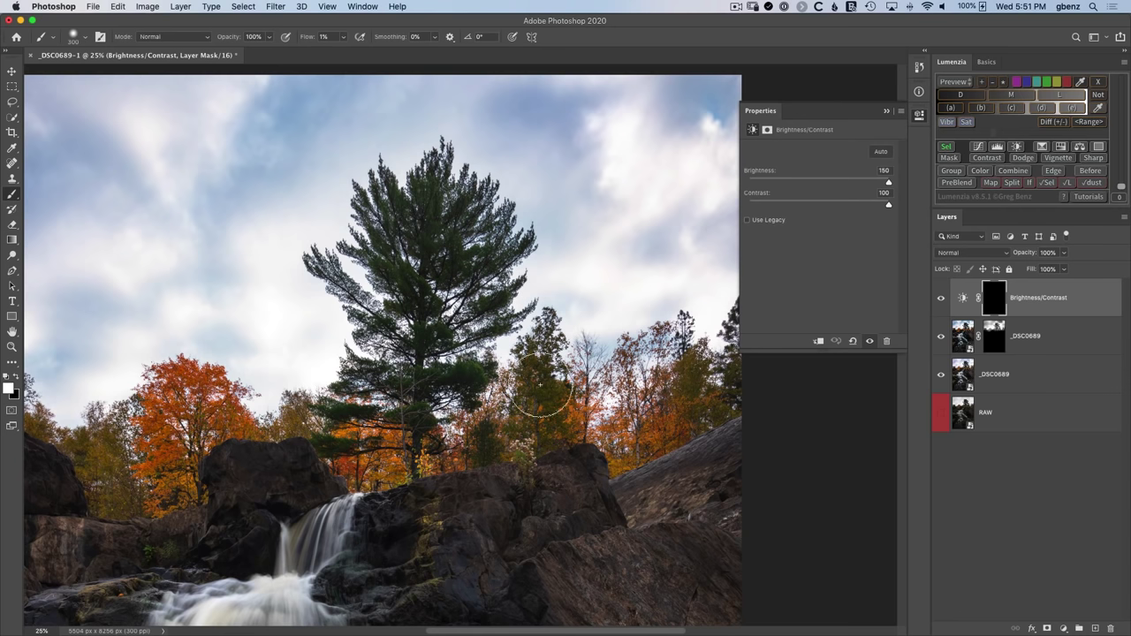
left_click_drag(486, 442, 479, 429)
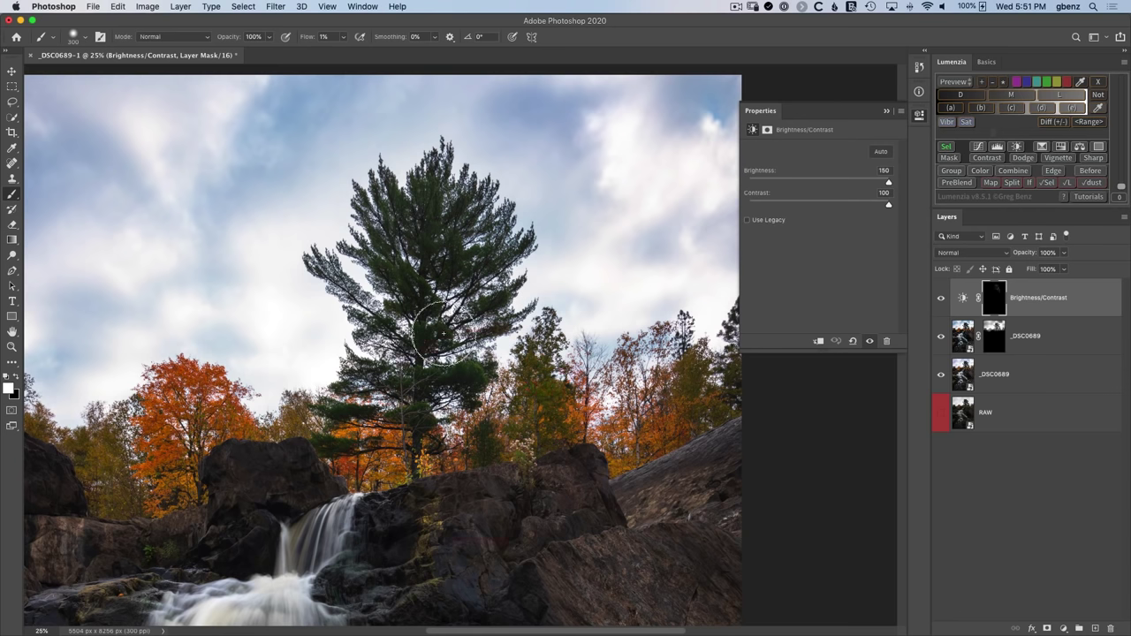
left_click_drag(548, 403, 583, 404)
left_click_drag(533, 374, 521, 374)
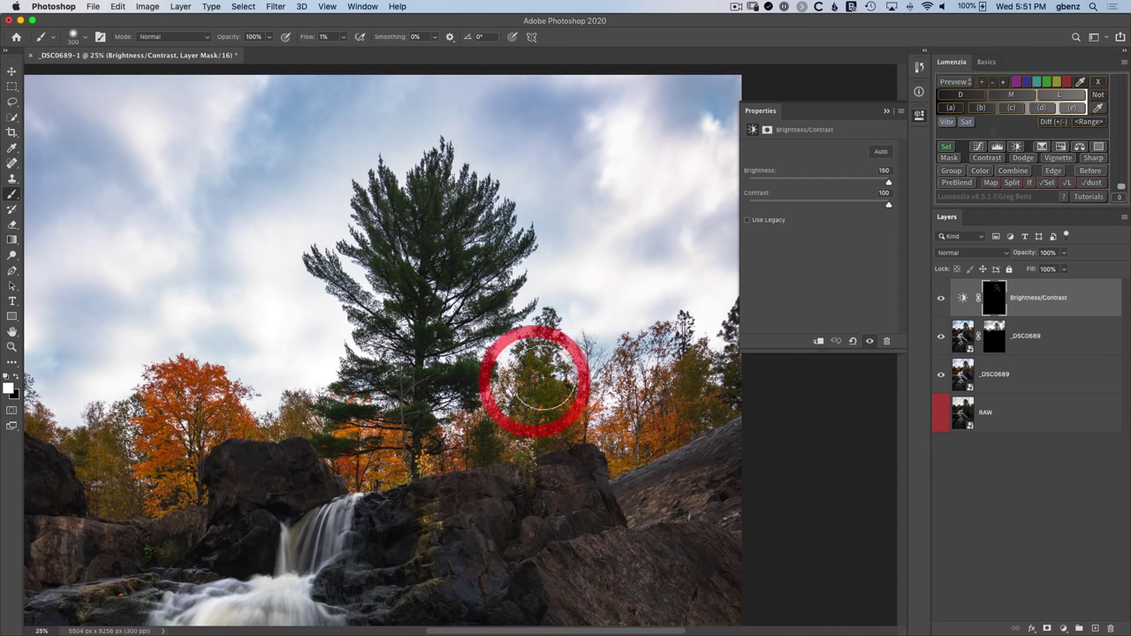
Build up more white on the Brightness/Contrast mask over the yellow-green tree and the pine's branches
key("v")
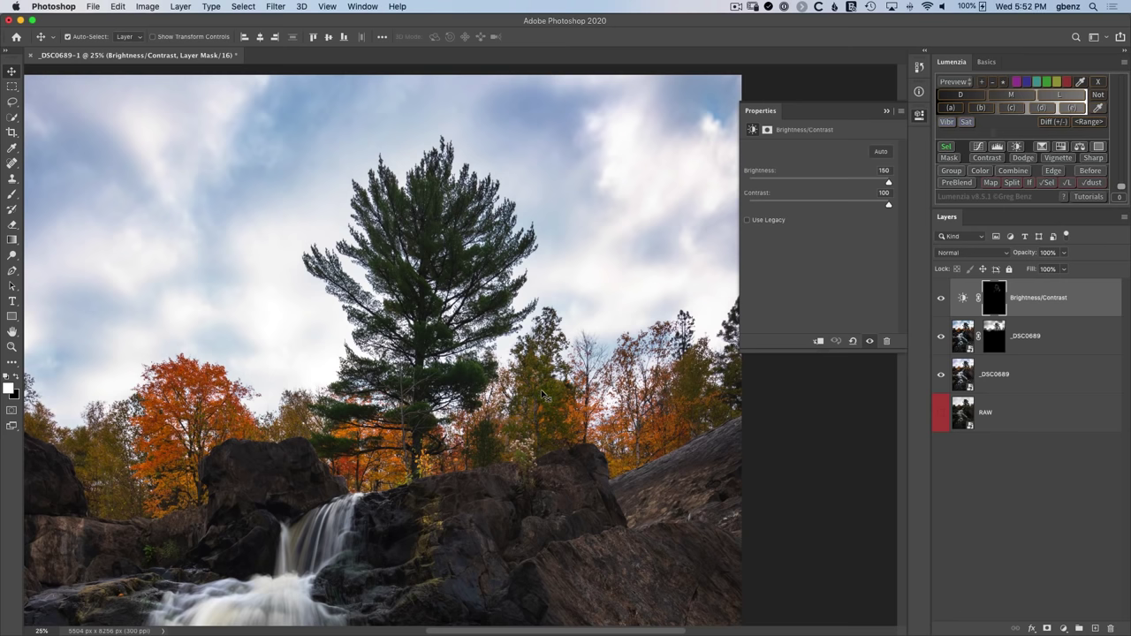
key("b")
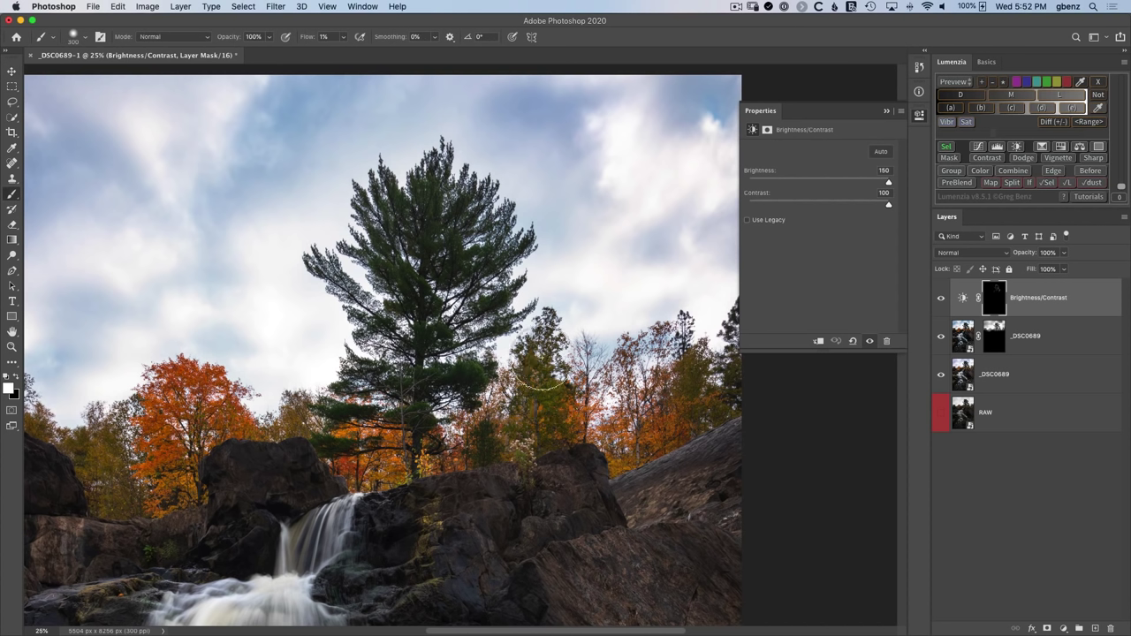
mouse_move(517, 430)
left_mouse_down()
mouse_move(511, 442)
mouse_move(502, 433)
mouse_move(555, 338)
left_mouse_up()
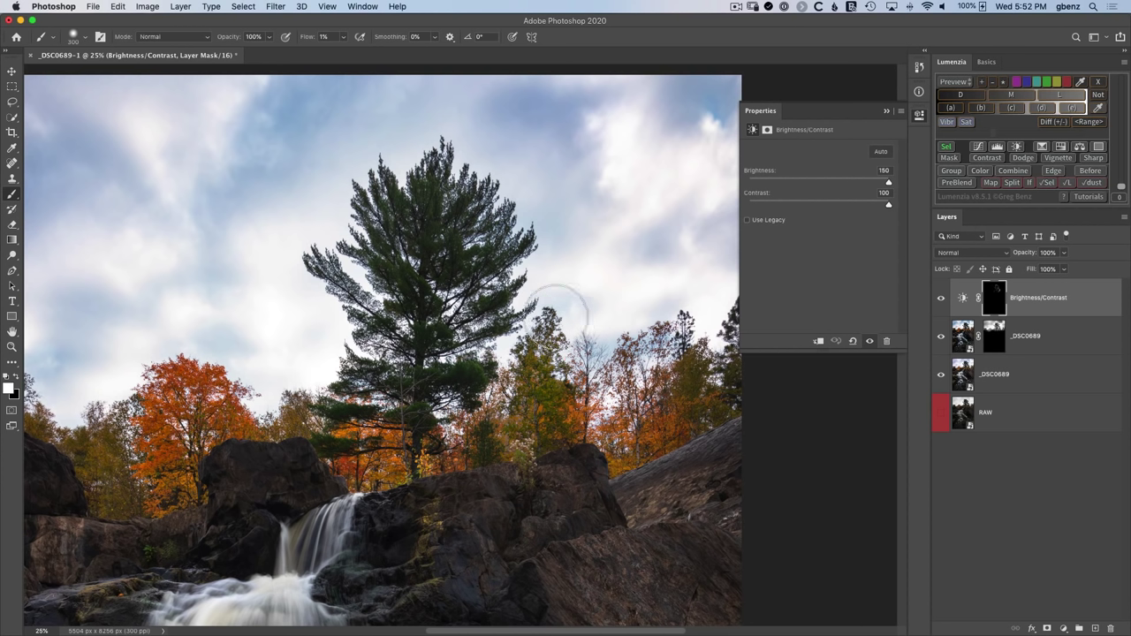
left_click(543, 353)
left_click_drag(384, 391, 351, 416)
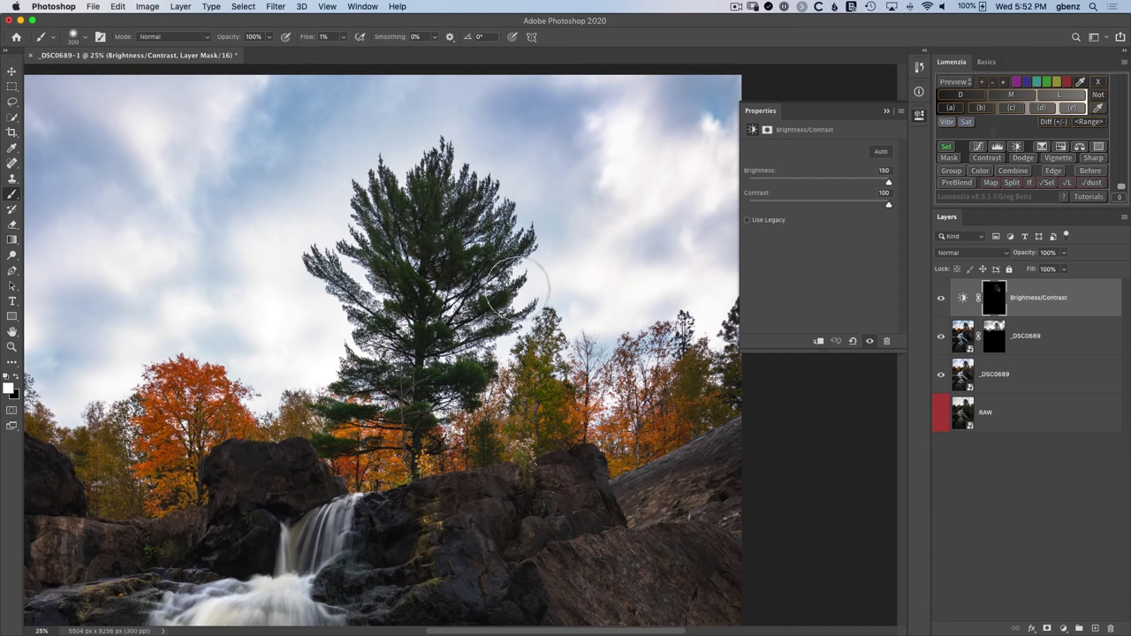
left_click_drag(491, 365, 479, 379)
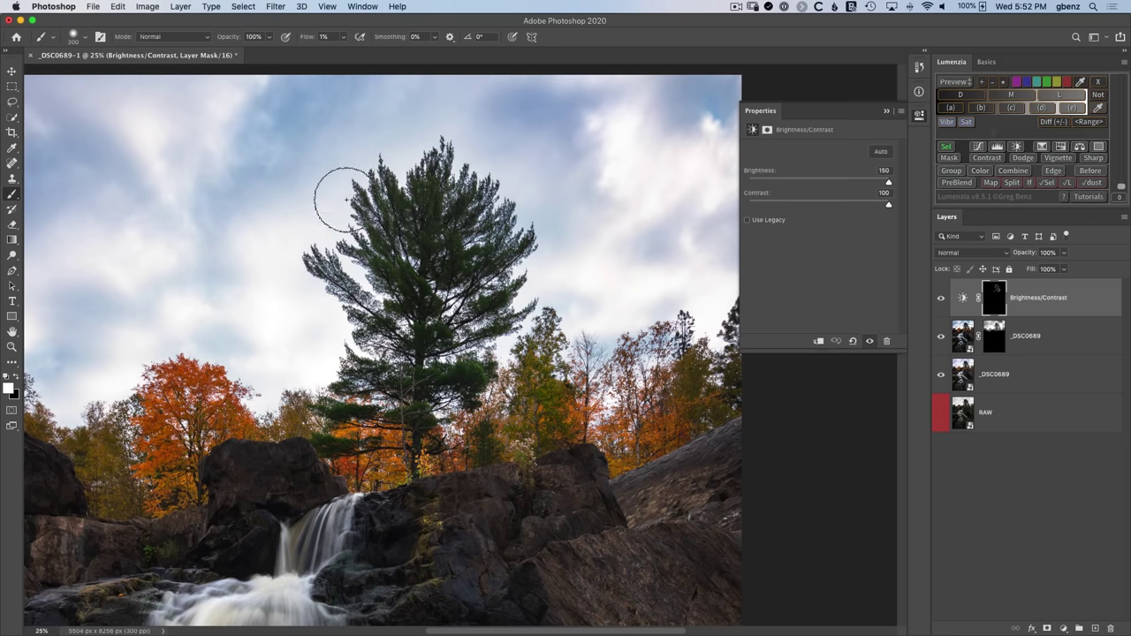
left_click(430, 207)
left_click(366, 345)
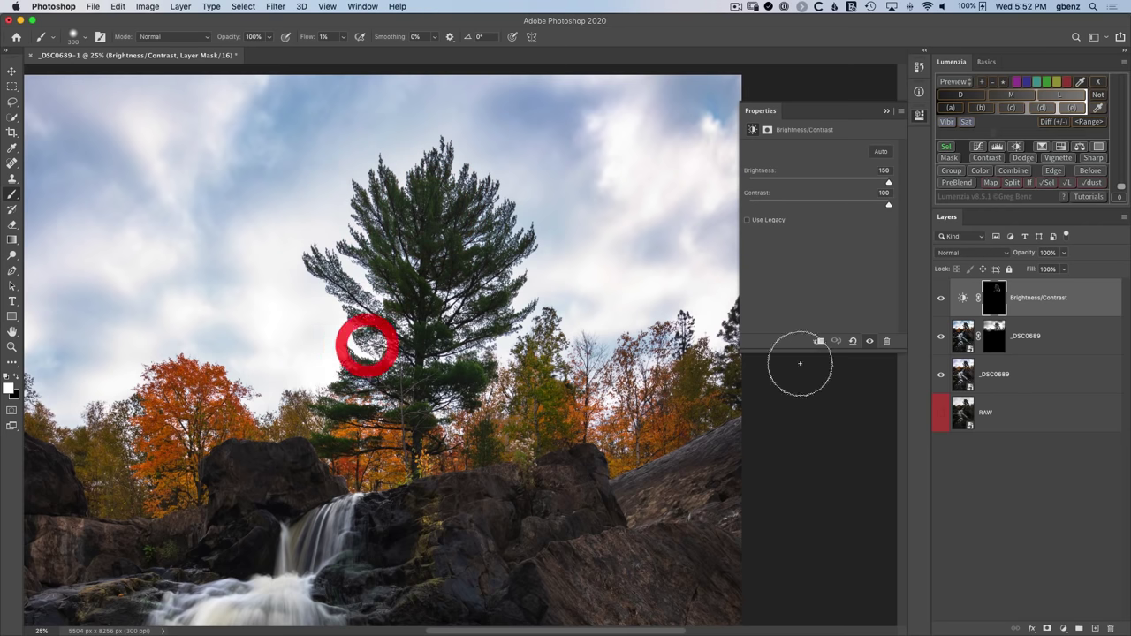
Toggle the Brightness/Contrast layer's visibility twice to compare the trees before and after brightening
left_click(941, 299)
left_click(941, 299)
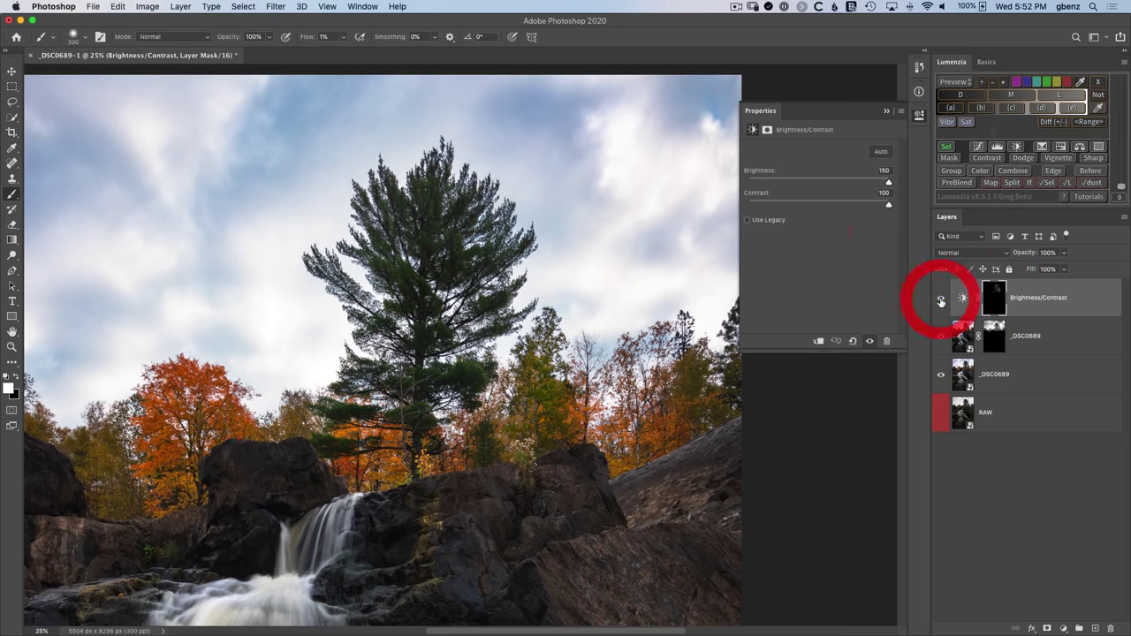
left_click(940, 299)
left_click(941, 299)
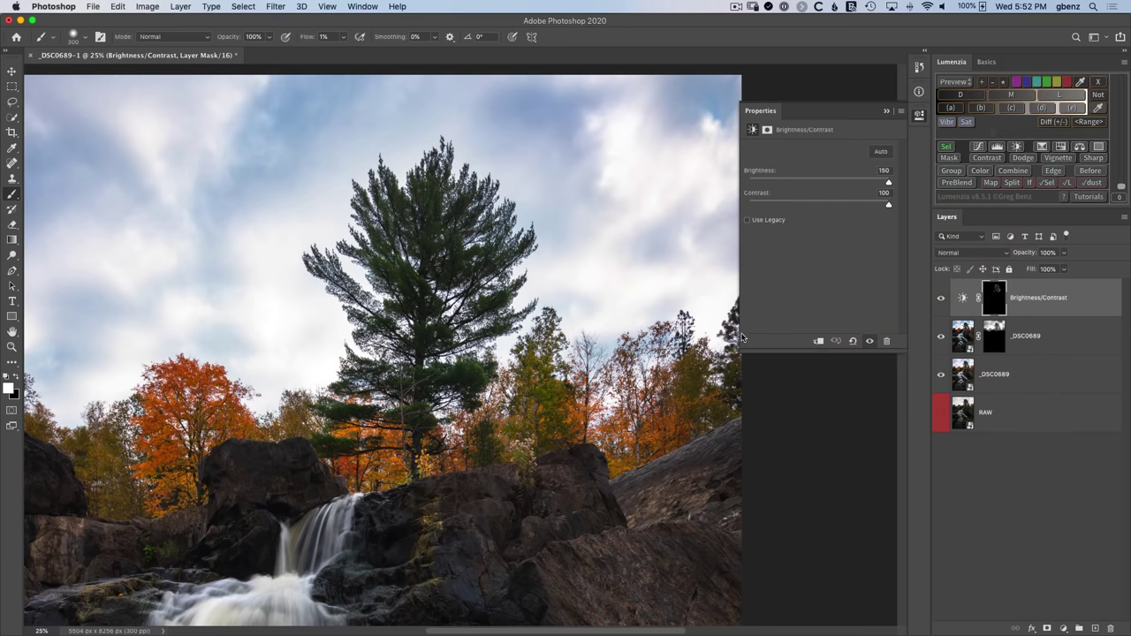
Reduce the brush to 125 px and paint white on the mask over the small treetop and foliage beside the pine
left_click(540, 309)
left_click(548, 302)
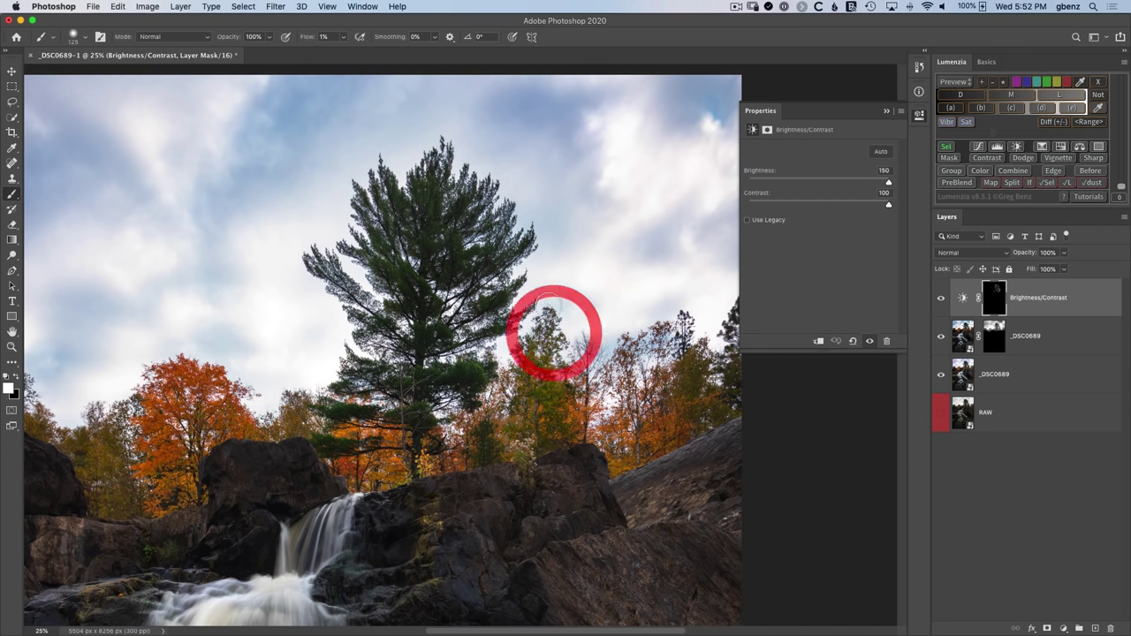
left_click(528, 348)
left_click(487, 359)
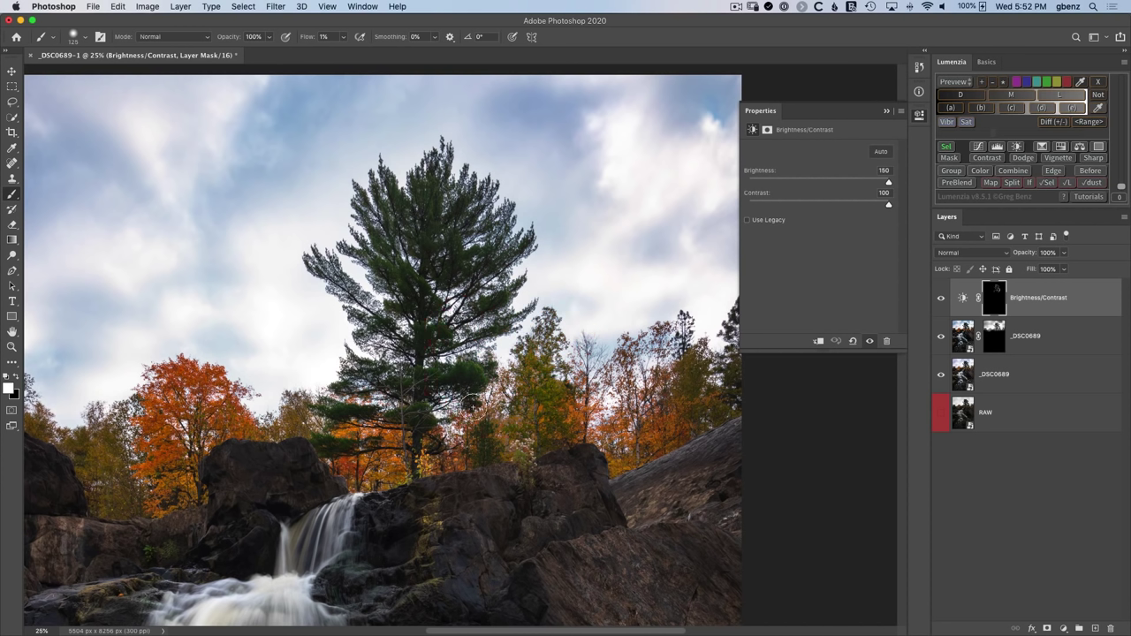
left_click(487, 430)
left_click(500, 436)
left_click(507, 432)
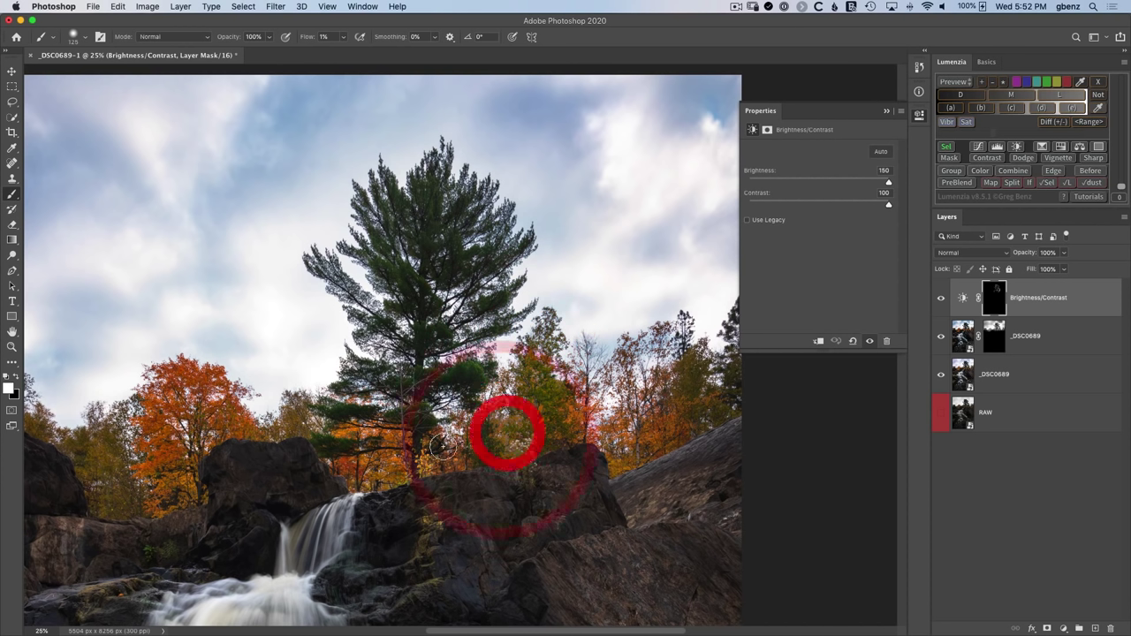
Paint the pine's lower branches and crown into the mask, and compare the result with the Brightness/Contrast layer off and on
left_click(439, 398)
left_click(364, 394)
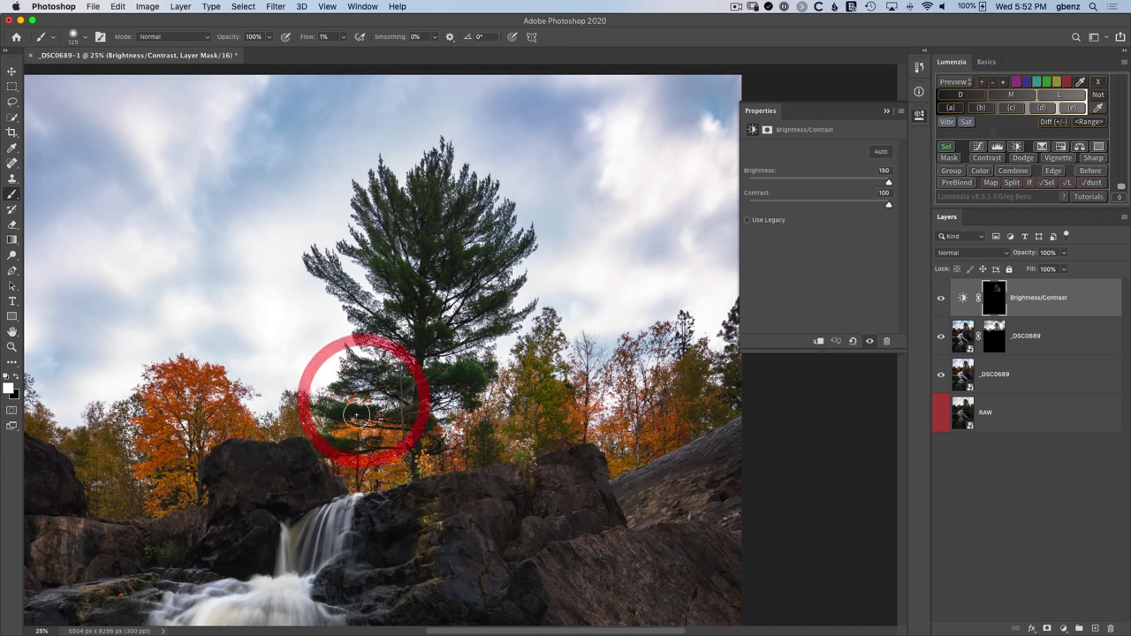
left_click(375, 409)
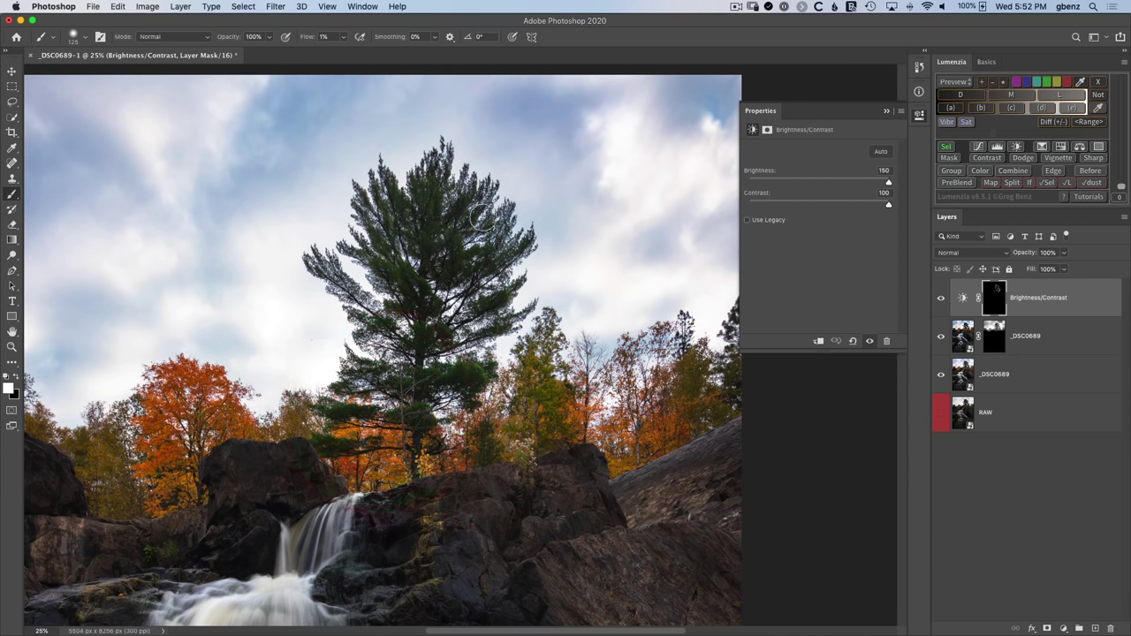
mouse_move(448, 157)
left_mouse_down()
mouse_move(389, 199)
mouse_move(364, 253)
mouse_move(326, 284)
left_mouse_up()
left_click(763, 247)
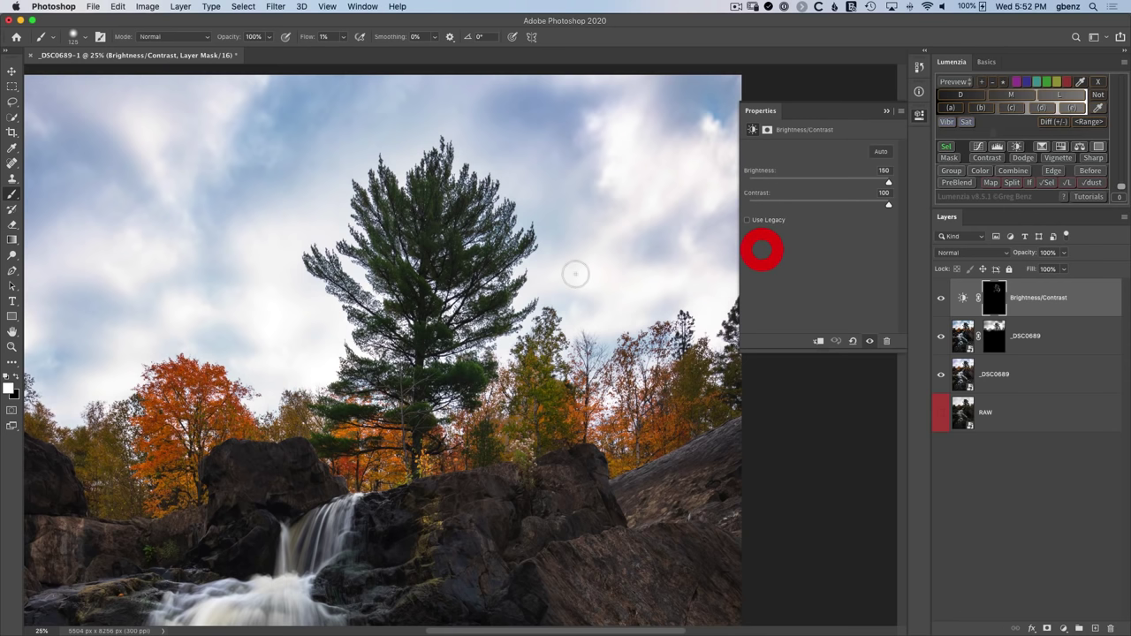
left_click(941, 297)
left_click(940, 298)
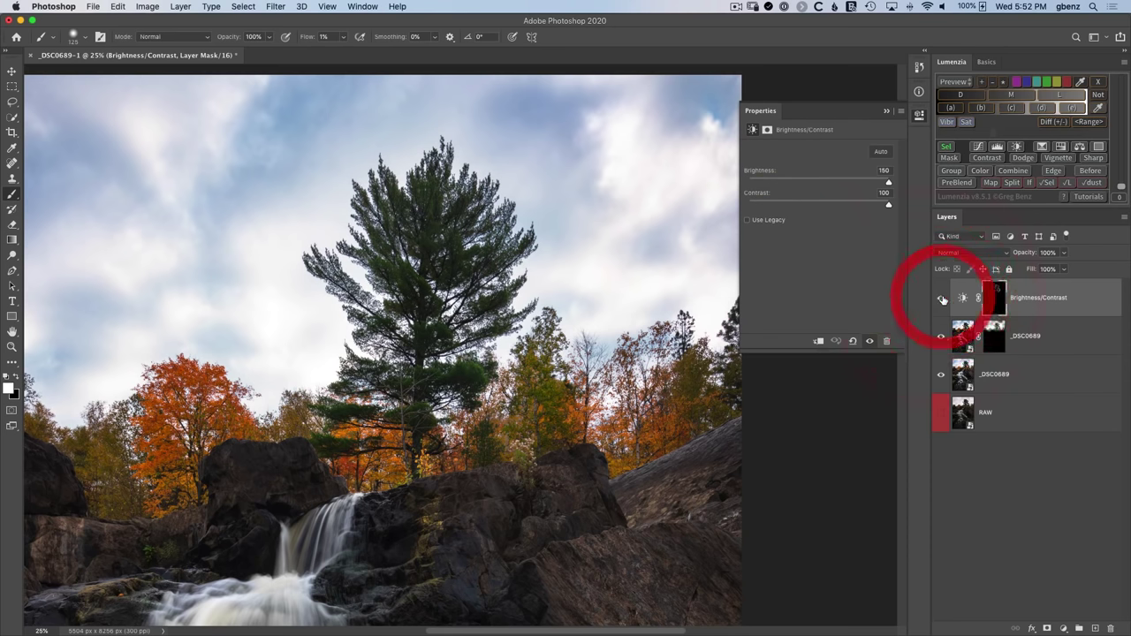
Add a few more white dabs to the mask over the pine's crown and centre, and clear the luminosity selection
left_click(453, 230)
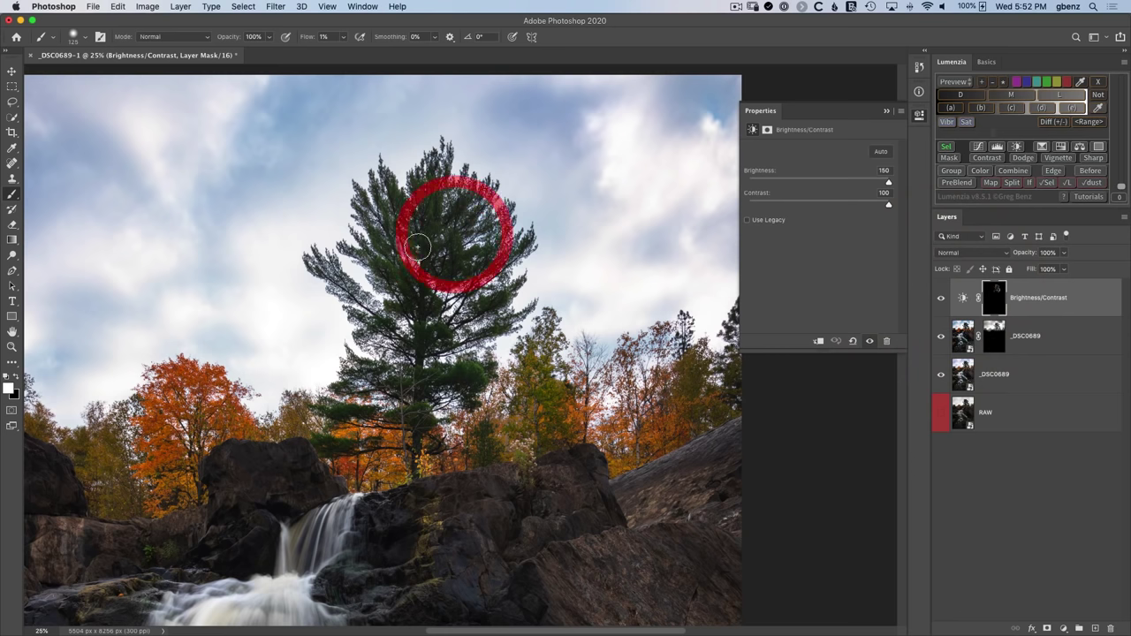
left_click(445, 303)
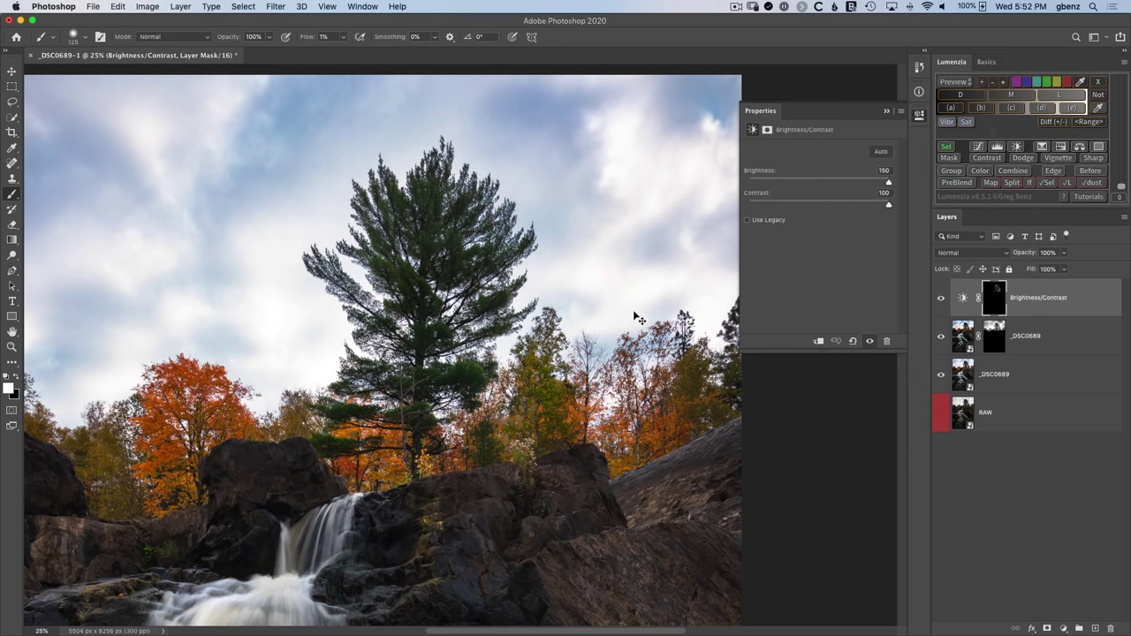
key("super+minus")
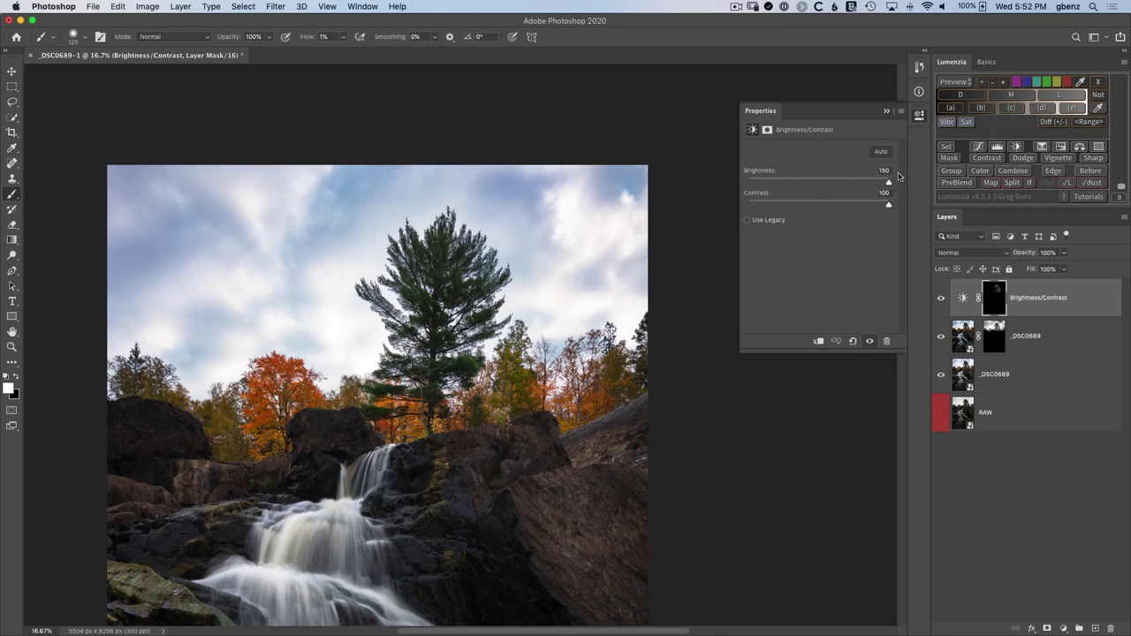
left_click(943, 149)
Add a Selective Color layer with Yellows at cyan -100, magenta +100, yellow +100 and black -47, clipped to the Brightness/Contrast layer
left_click(1042, 146)
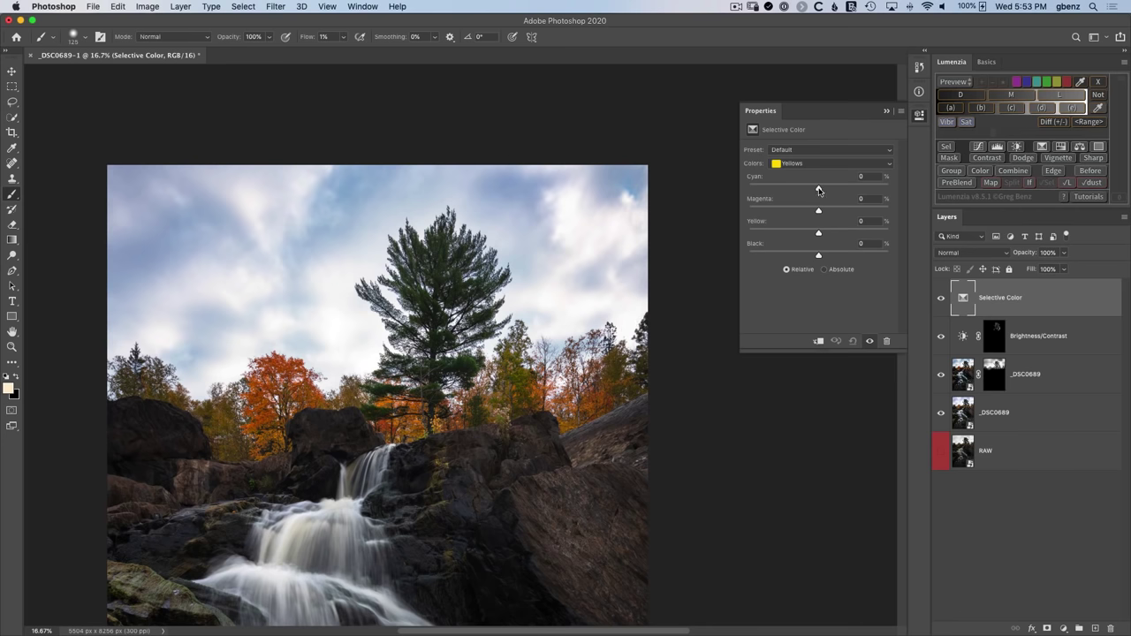
left_click_drag(818, 190, 747, 186)
left_click_drag(819, 212, 898, 215)
left_click(865, 233)
left_click(786, 258)
left_click_drag(967, 316, 968, 311)
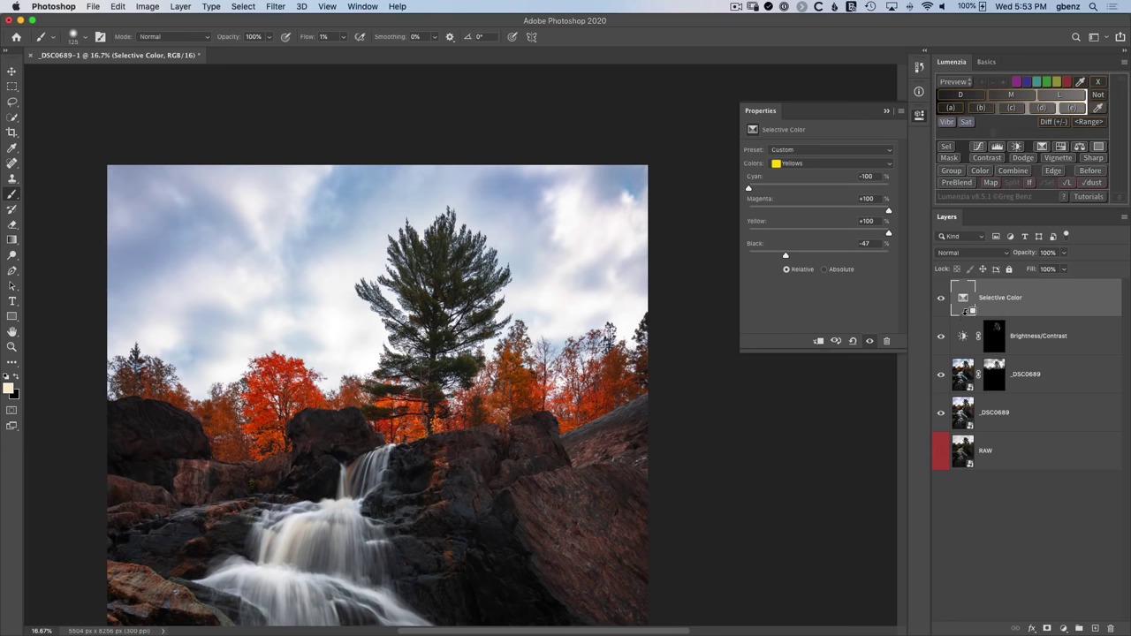
left_click(967, 315, "alt")
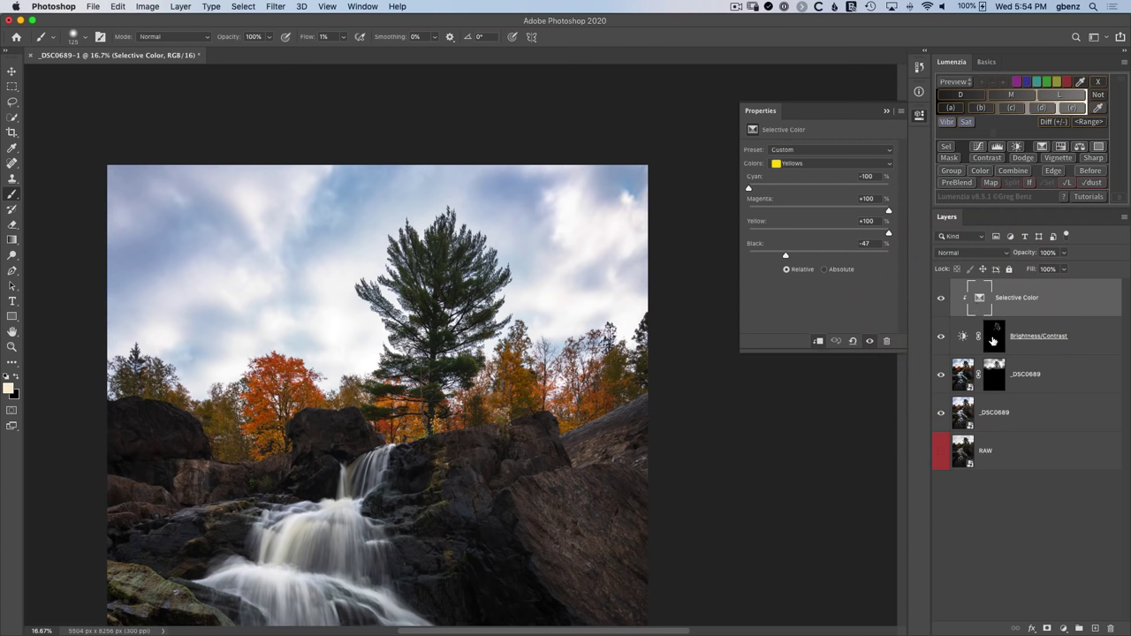
Compare the image with the clipped Selective Color layer off and on, both close up and zoomed out to the whole photo
left_click(940, 300)
left_click(941, 299)
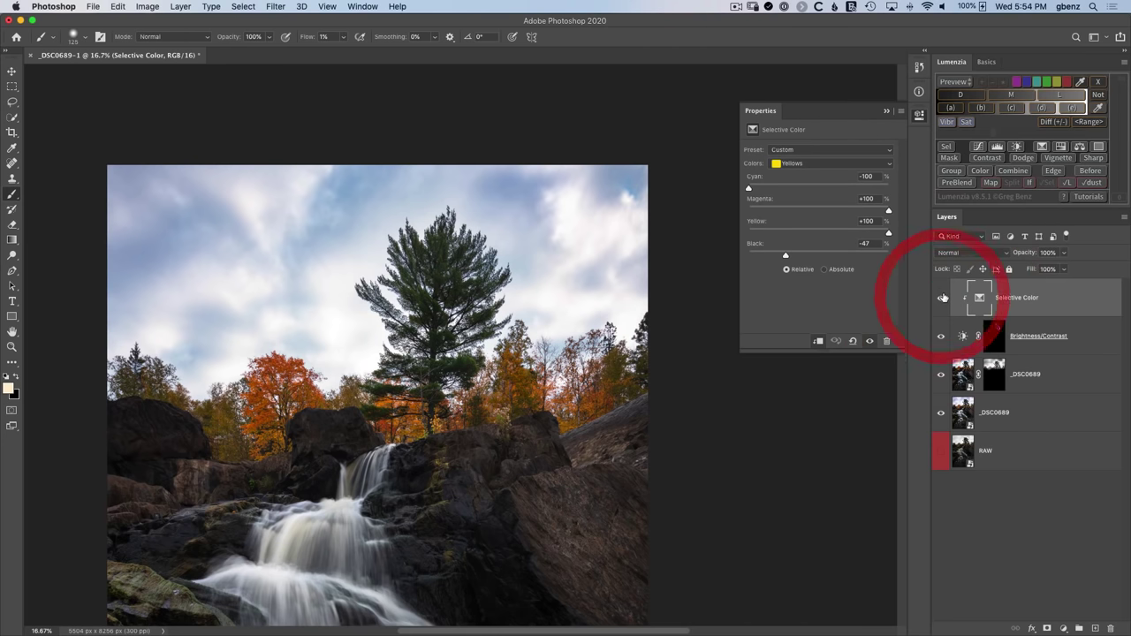
left_click(942, 298)
left_click(942, 299)
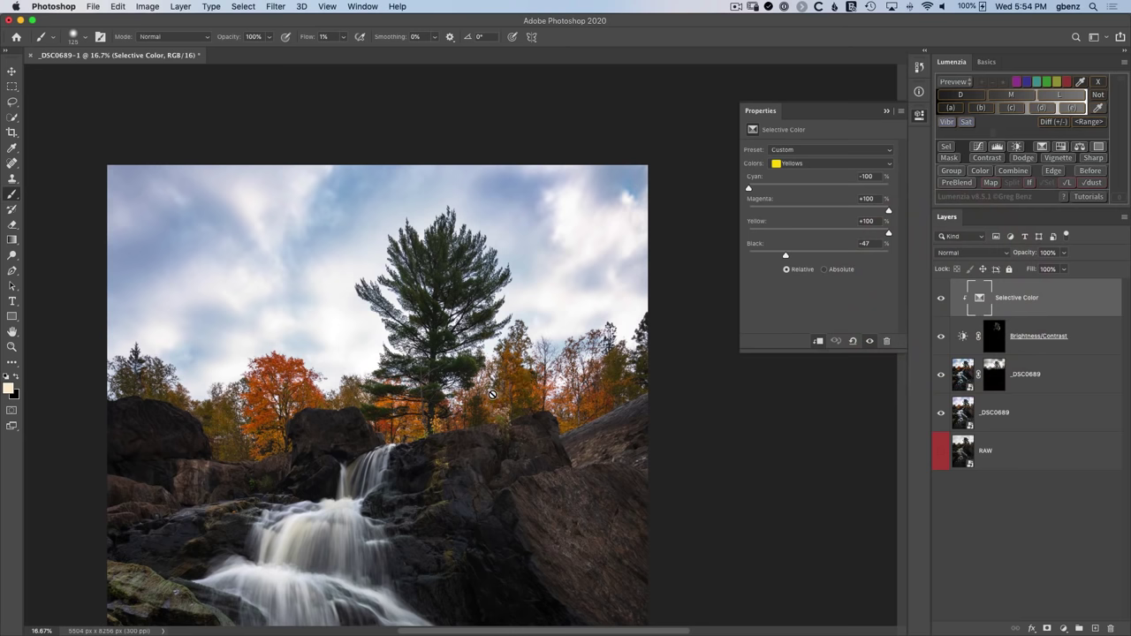
key("super+minus")
key("super+minus")
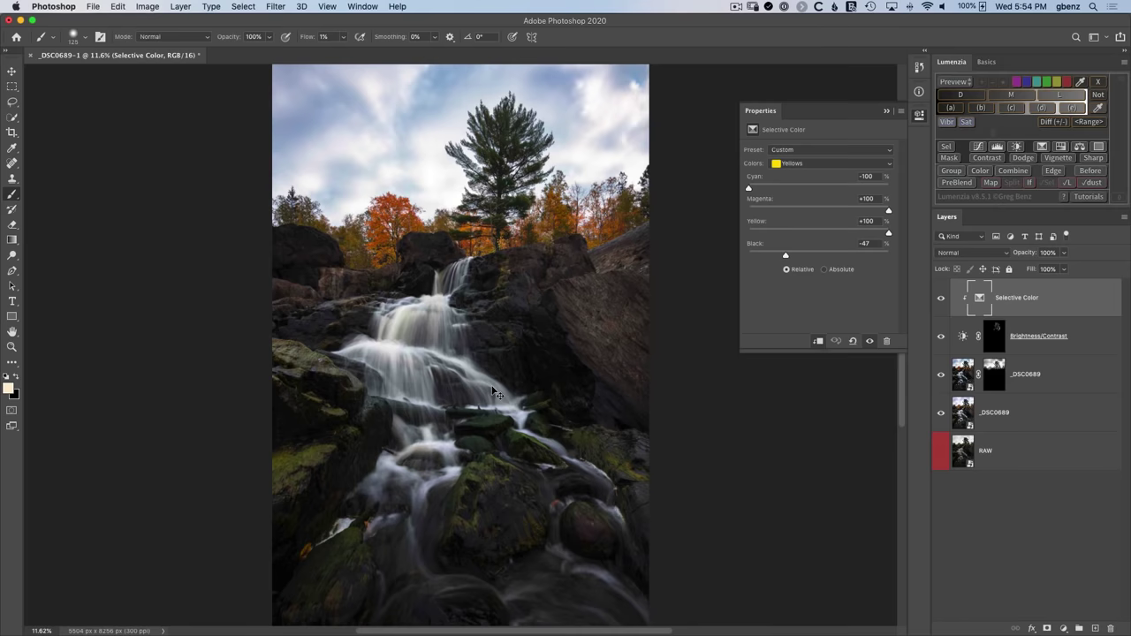
left_click(939, 299)
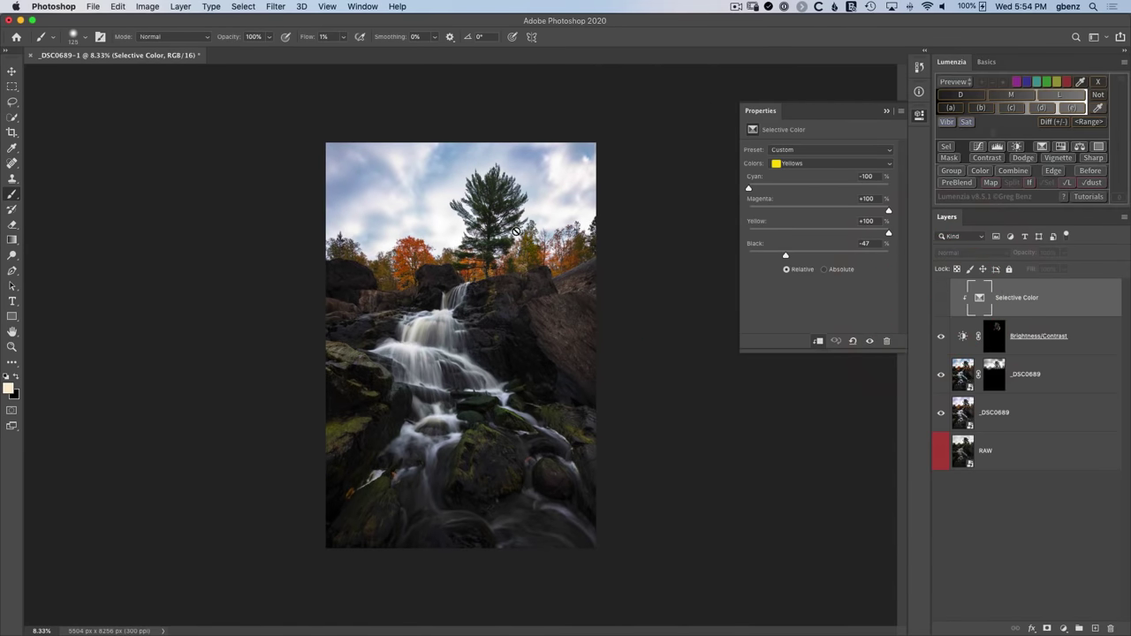
left_click(940, 299)
left_click(927, 307, "alt")
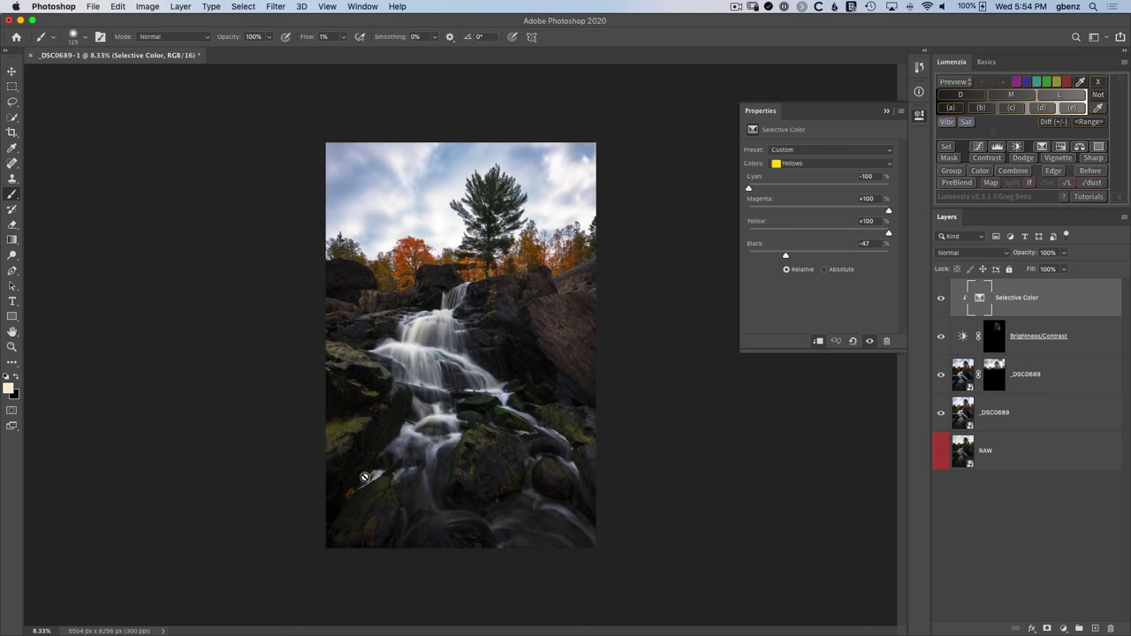
Add an unclipped Selective Color layer above the stack with Yellows at cyan -44, magenta -100 and black -34
left_click(1042, 147)
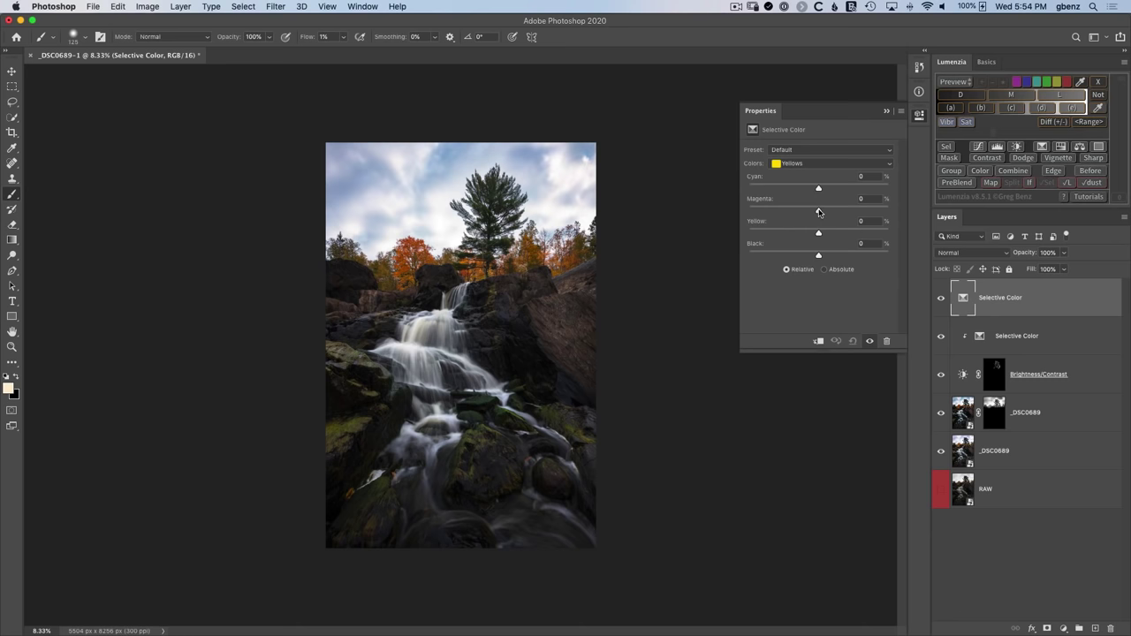
left_click_drag(817, 212, 746, 208)
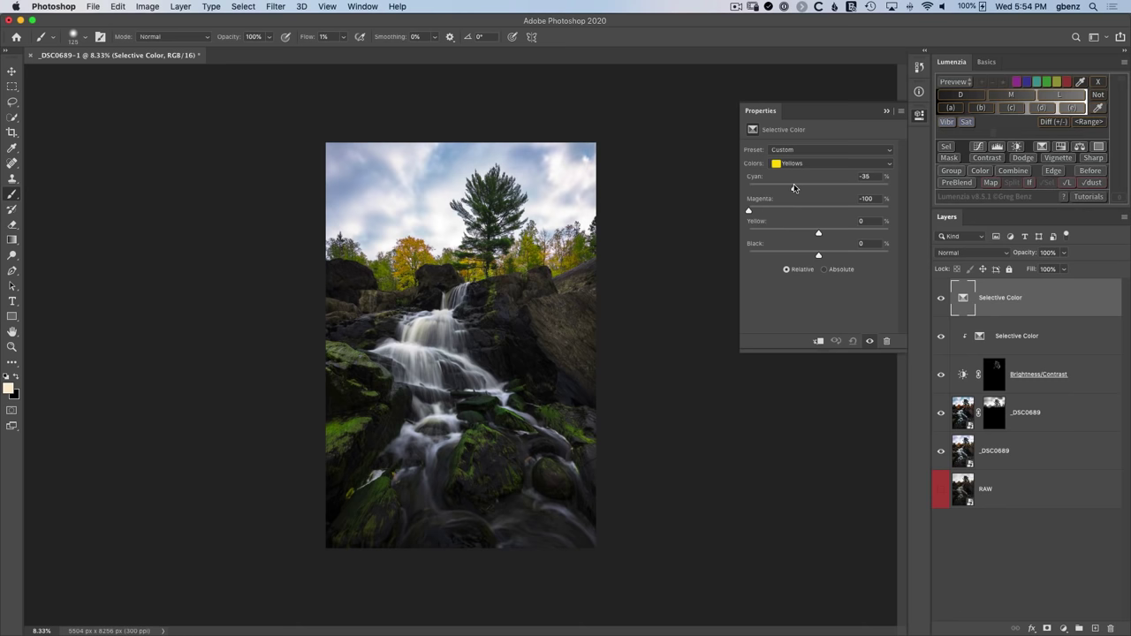
left_click(788, 187)
left_click_drag(820, 257, 806, 259)
left_click(794, 258)
Add a black mask to the new Selective Color layer, paint white with a 900 px brush over the lower mossy rocks, and compare before and after
left_click(948, 159)
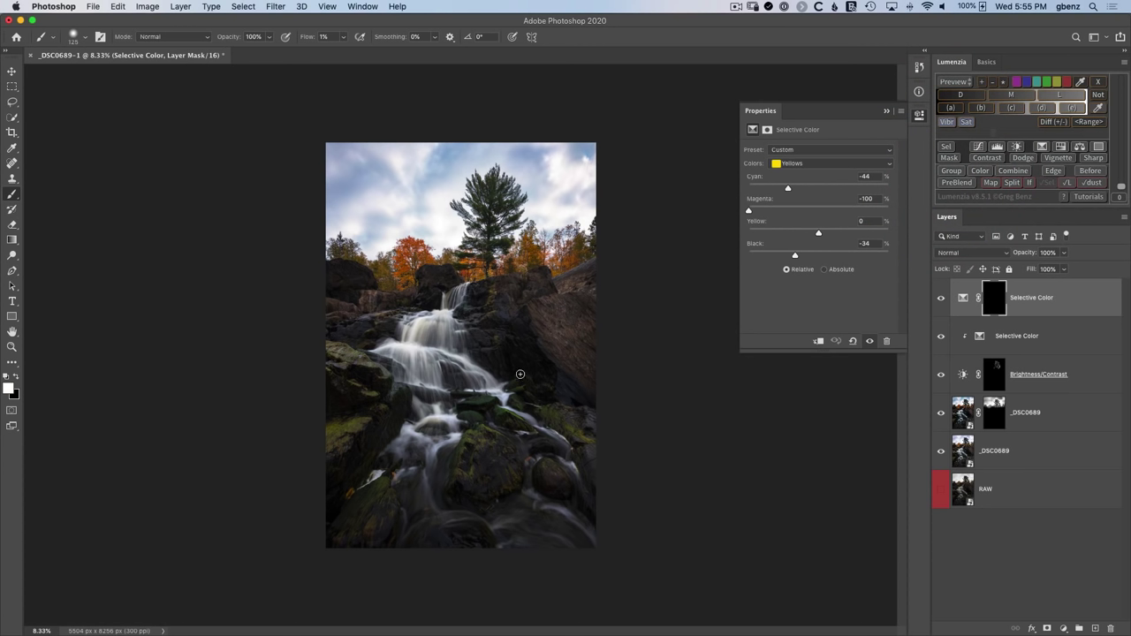
key("bracketright")
key("bracketright")
key("bracketright")
key("bracketright")
key("bracketright")
key("bracketright")
key("bracketright")
key("bracketright")
key("bracketright")
mouse_move(498, 427)
left_mouse_down()
mouse_move(431, 468)
mouse_move(477, 439)
mouse_move(571, 424)
mouse_move(443, 436)
mouse_move(369, 526)
mouse_move(397, 414)
mouse_move(326, 441)
mouse_move(407, 412)
mouse_move(354, 382)
mouse_move(353, 348)
mouse_move(342, 396)
mouse_move(404, 426)
mouse_move(434, 435)
mouse_move(520, 406)
mouse_move(537, 419)
mouse_move(517, 442)
mouse_move(357, 504)
mouse_move(428, 461)
mouse_move(618, 437)
mouse_move(484, 398)
mouse_move(500, 449)
mouse_move(593, 408)
mouse_move(549, 440)
mouse_move(542, 413)
mouse_move(390, 481)
mouse_move(360, 403)
mouse_move(380, 467)
left_mouse_up()
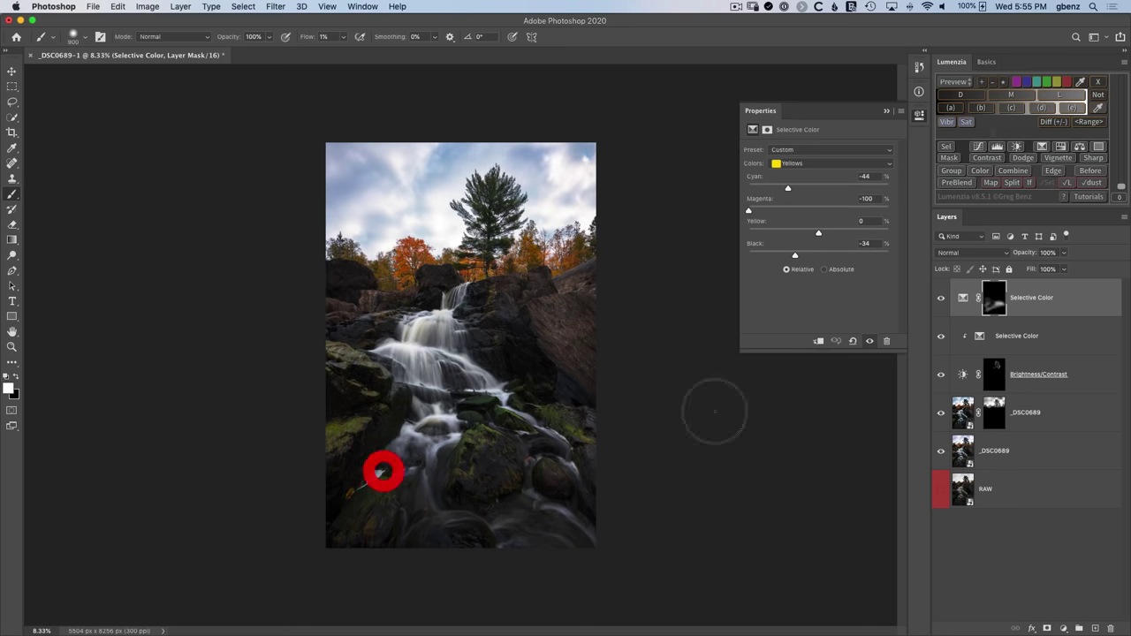
left_click(941, 299)
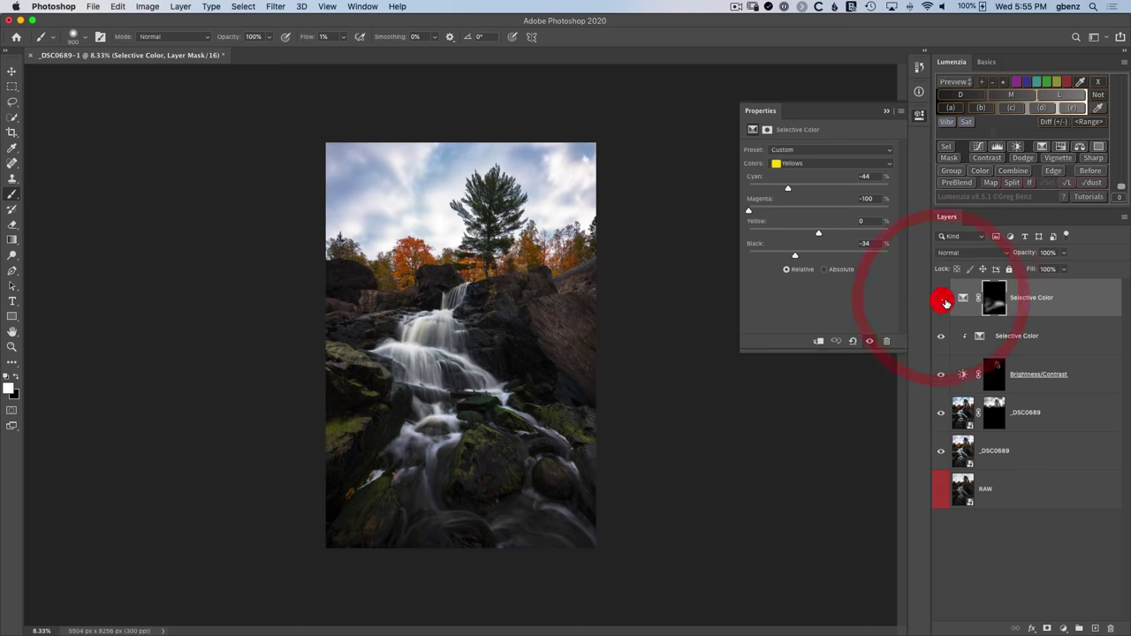
left_click(940, 300)
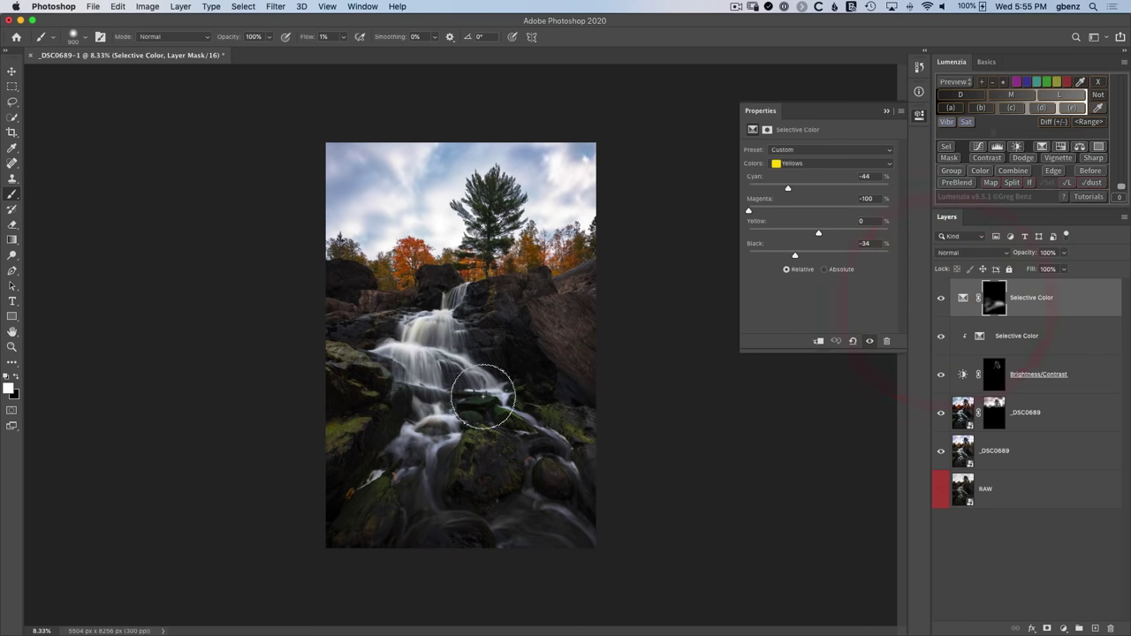
Add more white dabs to the Selective Color mask over the mossy rocks around the lower stream
left_click(457, 495)
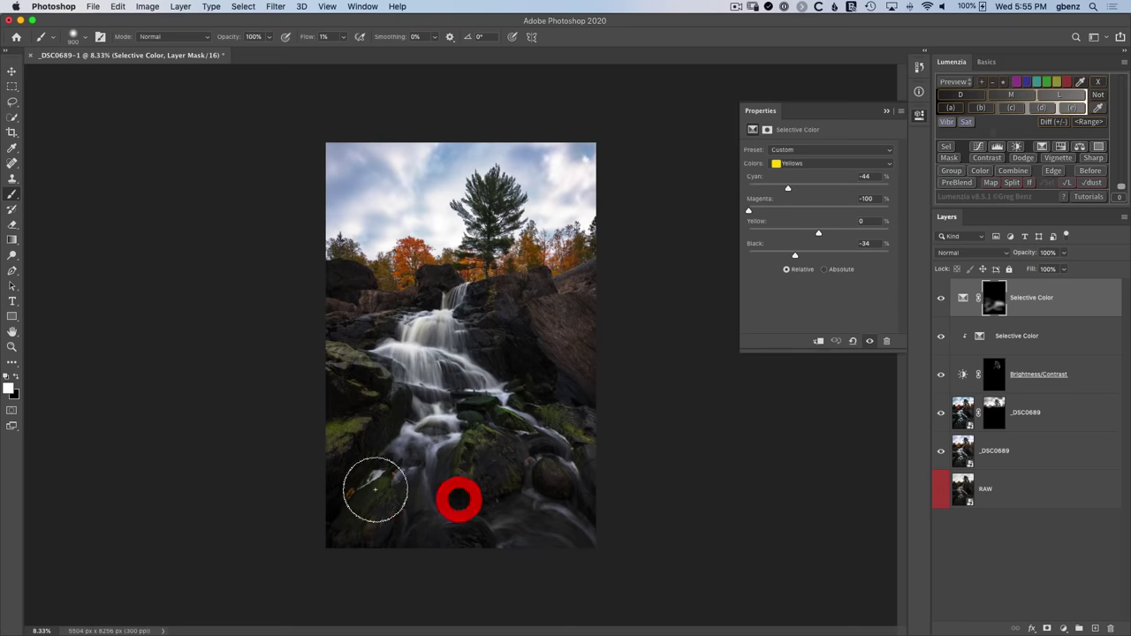
left_click(384, 512)
left_click(368, 487)
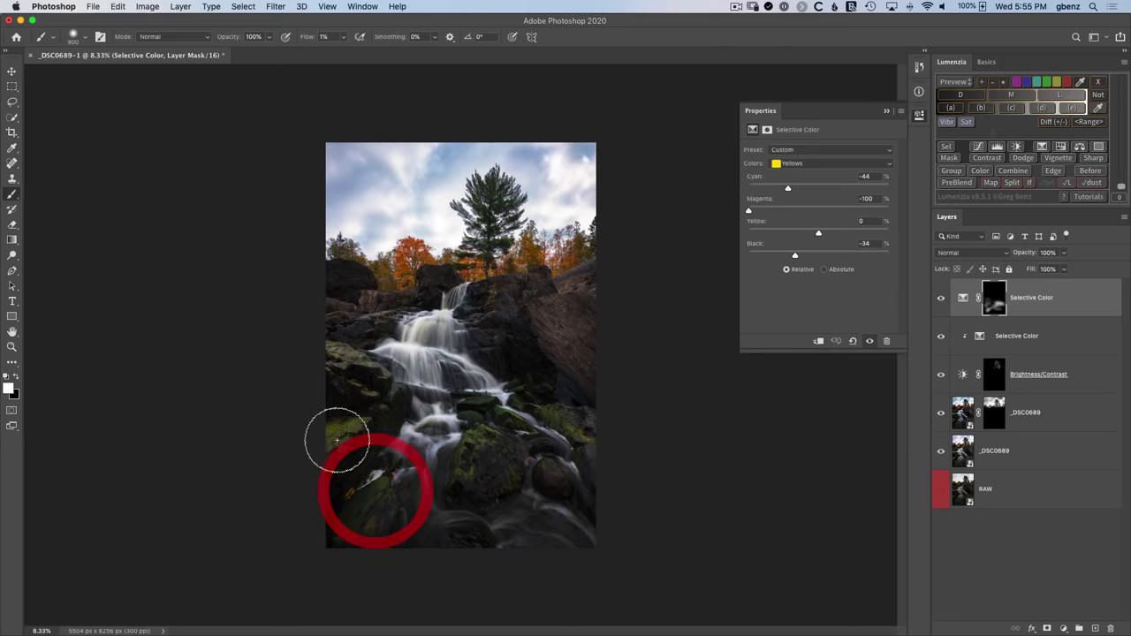
left_click(359, 438)
left_click(445, 499)
left_click(412, 475)
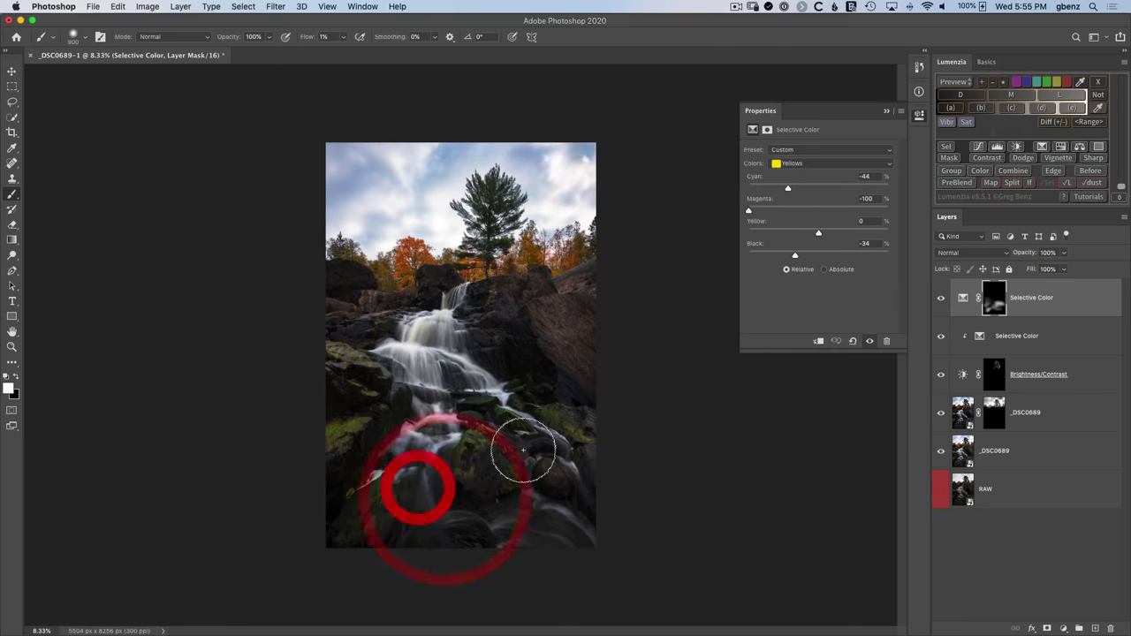
left_click(500, 469)
left_click(467, 480)
left_click(600, 439)
left_click(481, 468)
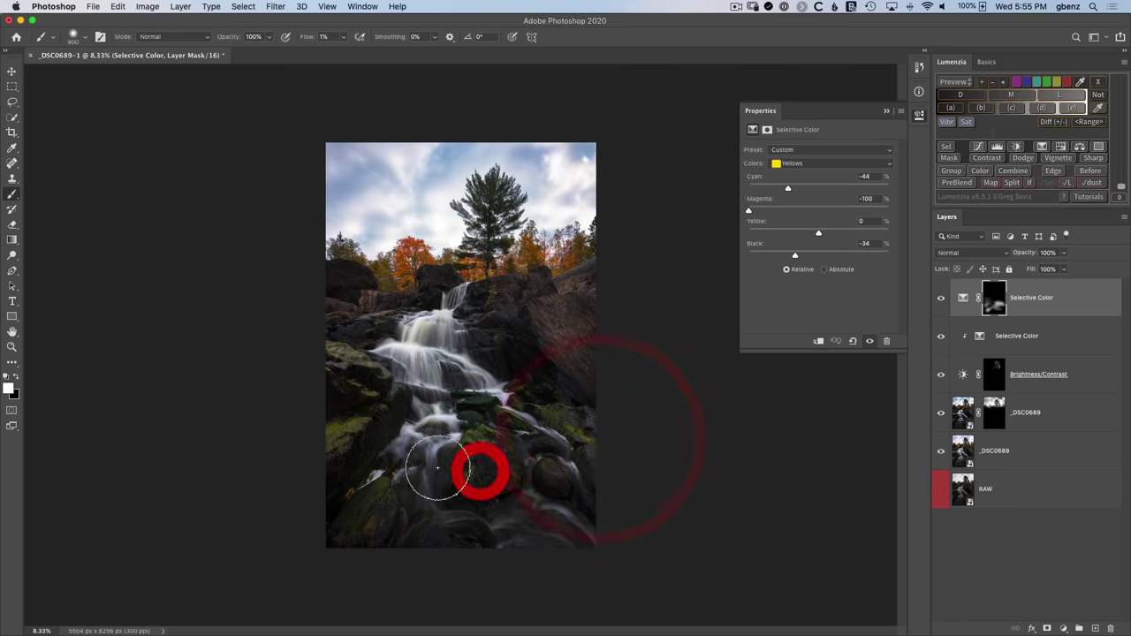
Reduce the brush to 400 px and dab white on the mask over the dark rock beside the upper falls
key("bracketleft")
key("bracketleft")
key("bracketleft")
key("bracketleft")
key("bracketleft")
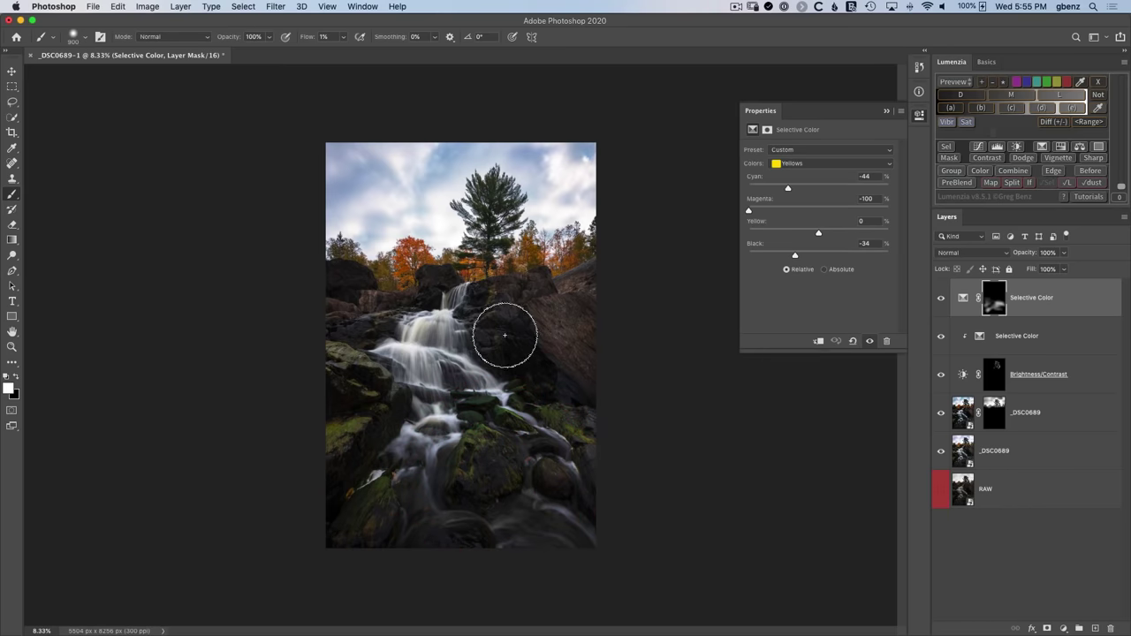
left_click(497, 347)
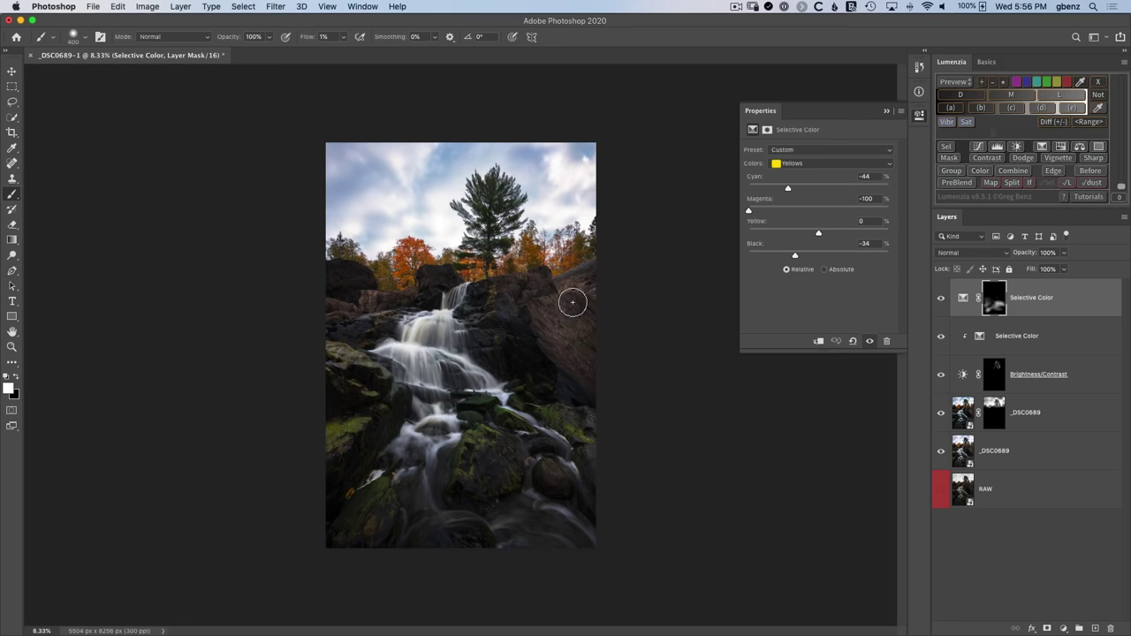
Create a solid-fill Dodge/Burn layer with a near-white fill colour and set its blend mode to Overlay
left_click(1022, 158)
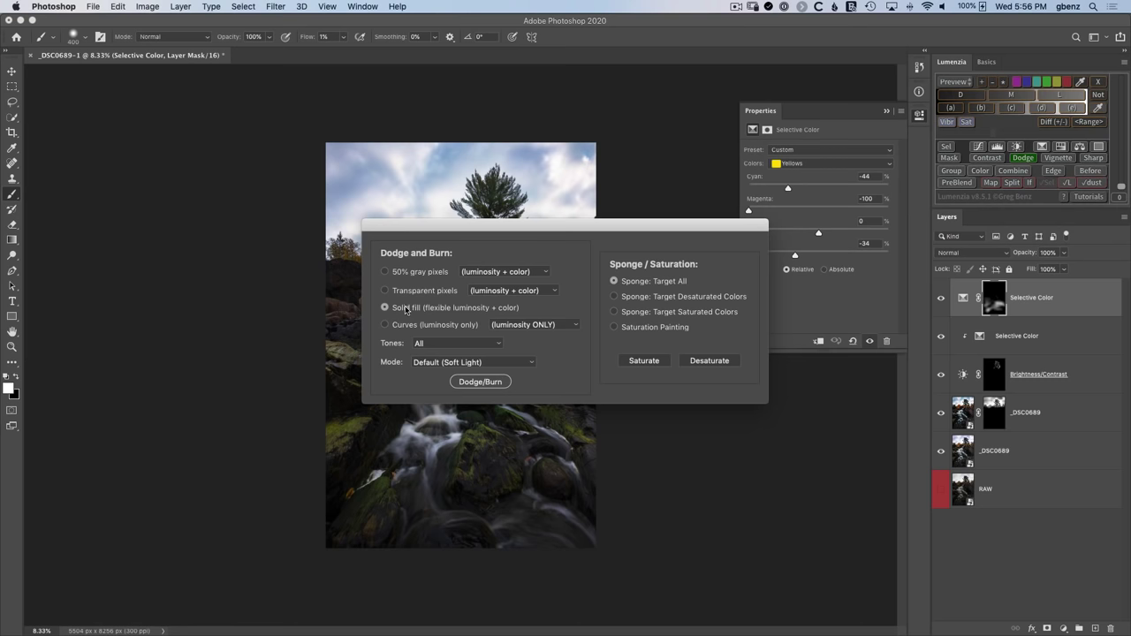
left_click(482, 382)
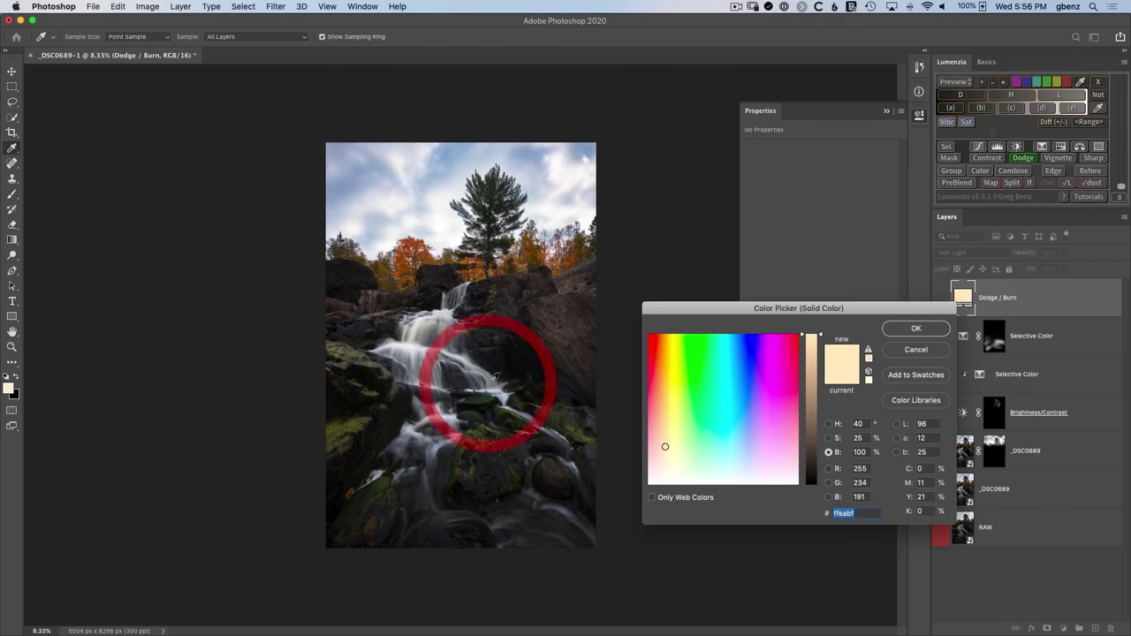
left_click(649, 478)
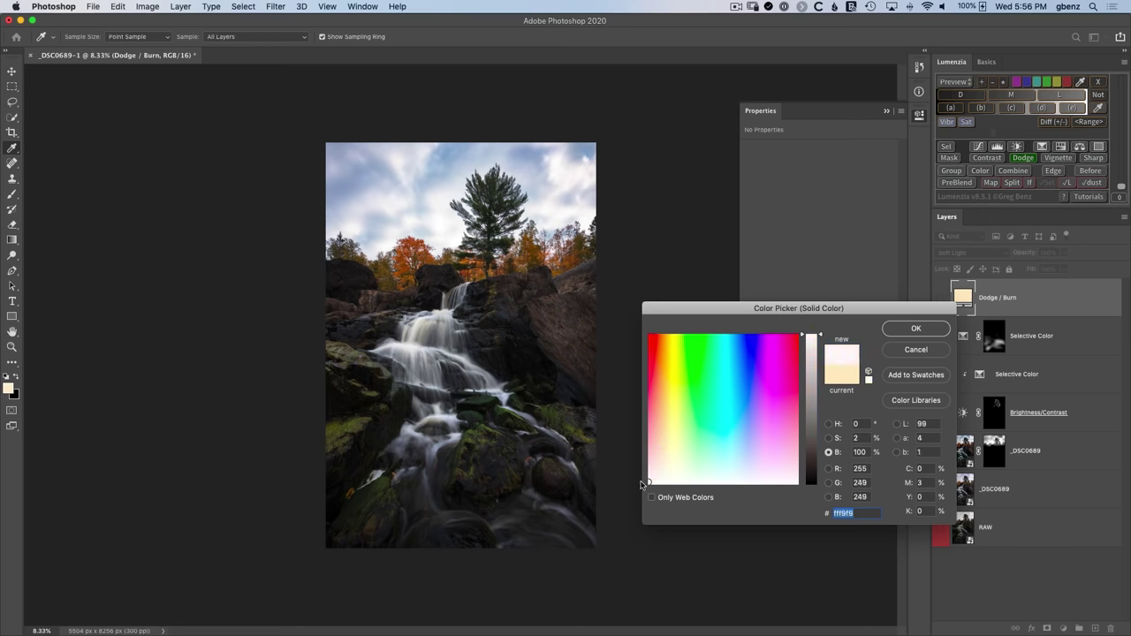
left_click(915, 329)
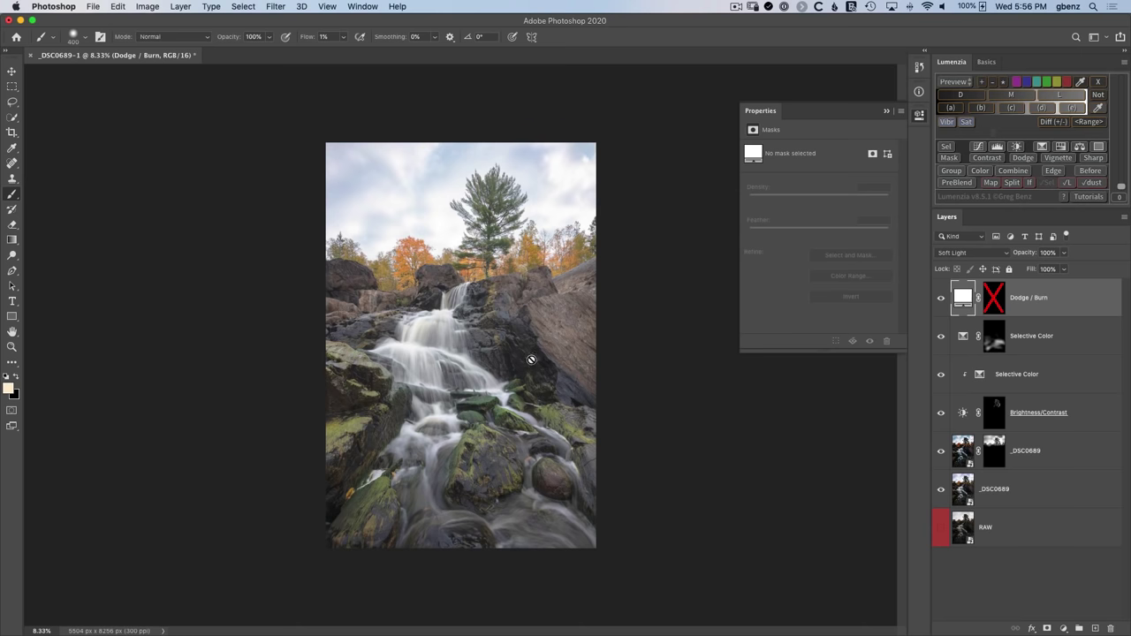
left_click(952, 255)
left_click(959, 244)
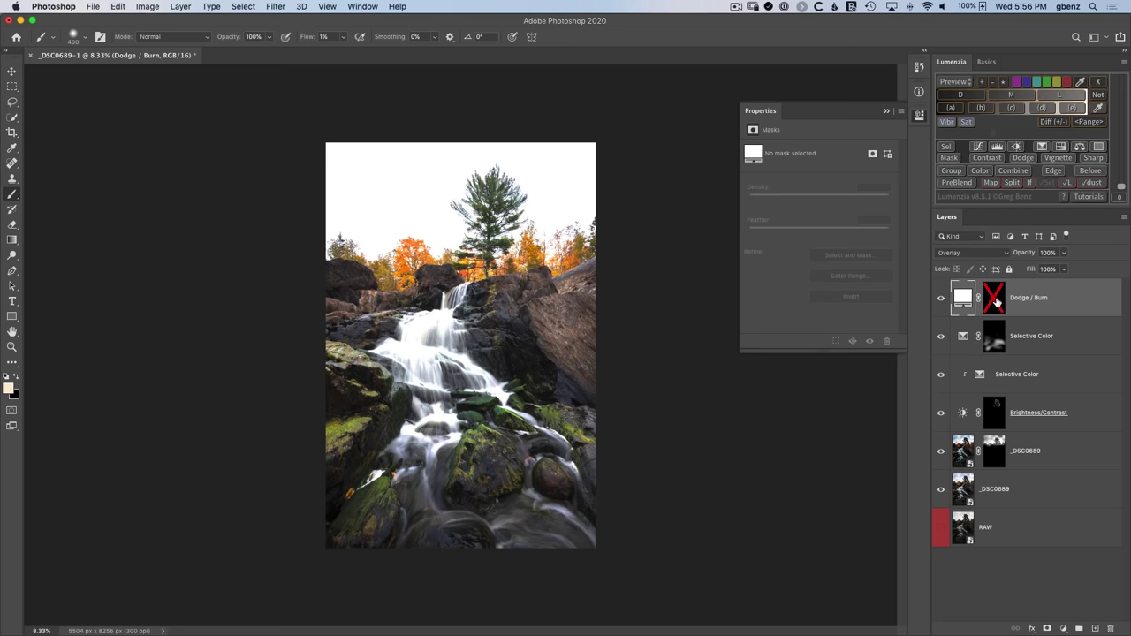
Enable the Dodge / Burn layer's black mask and load the L luminosity preview as a selection
left_click(994, 298)
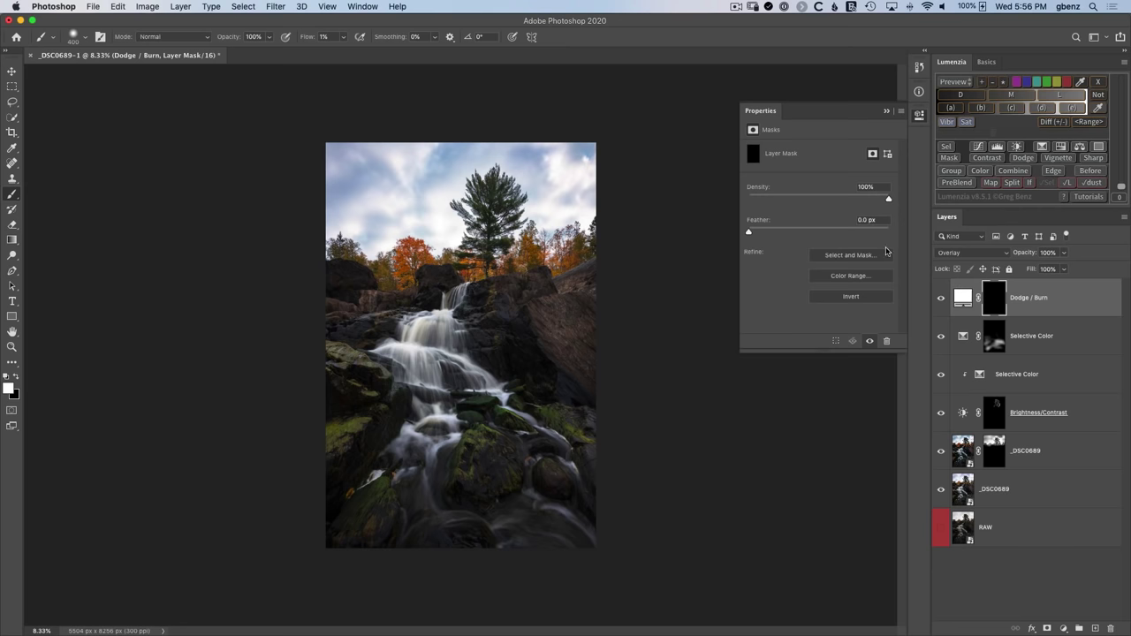
left_click(1061, 96)
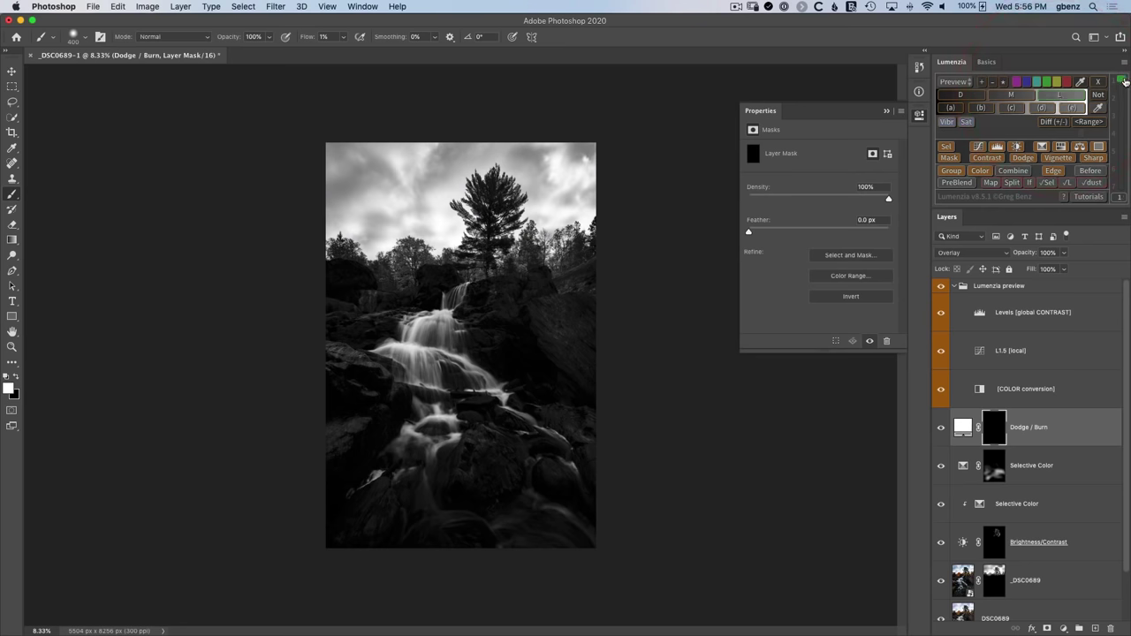
left_click(1123, 80)
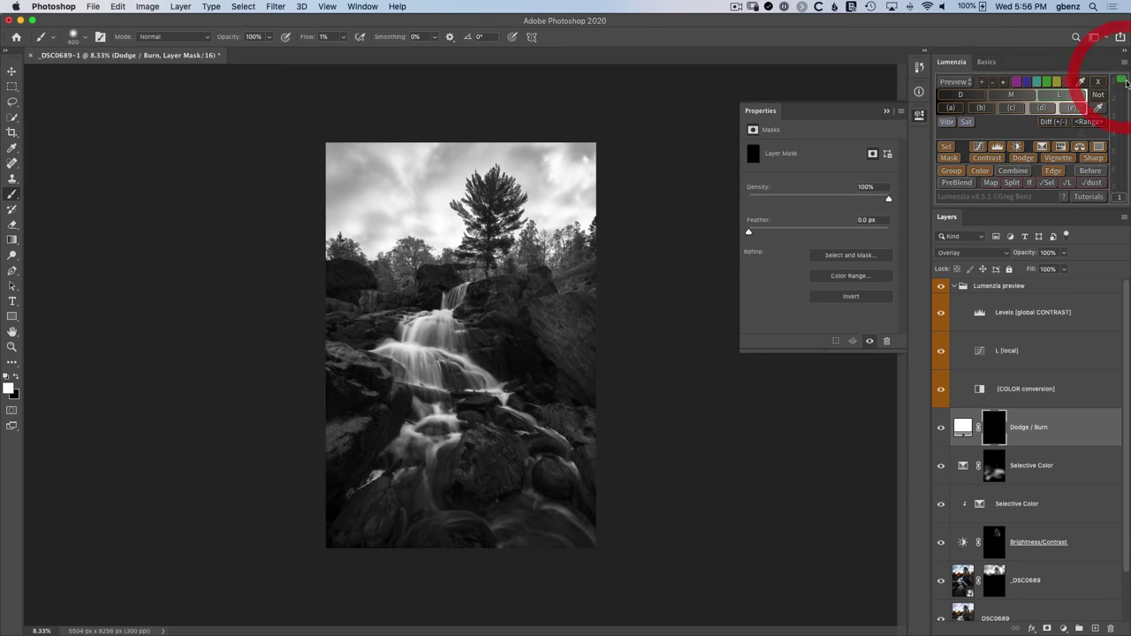
left_click(946, 147)
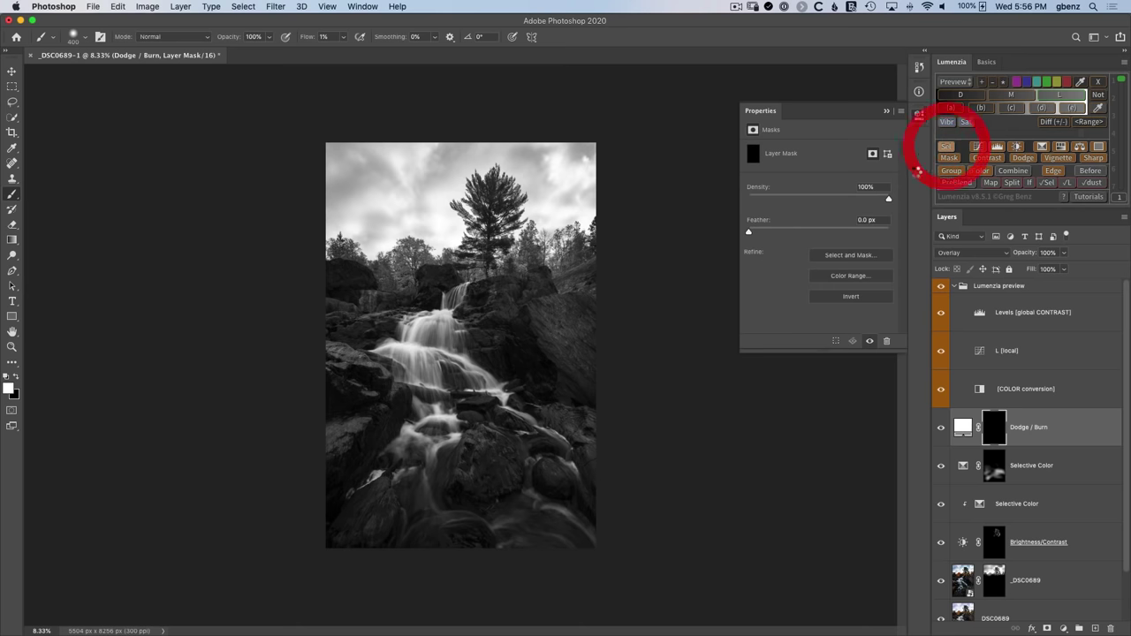
left_click(827, 275)
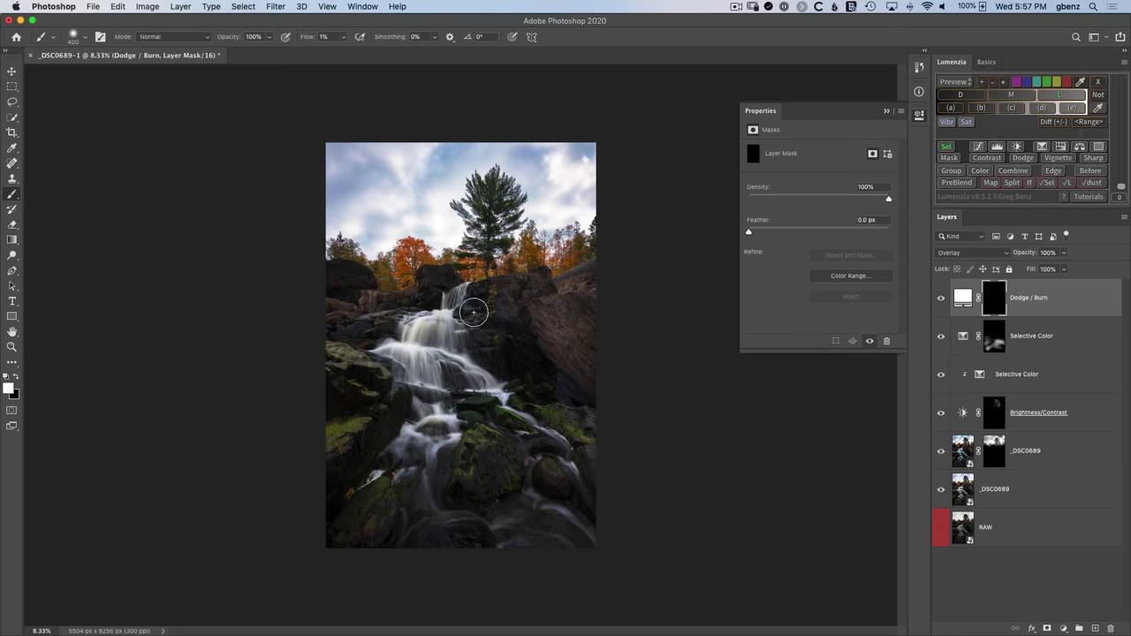
Enlarge the brush to 500 px and paint white on the Dodge / Burn mask over the middle of the waterfall
key("bracketright")
key("super+equal")
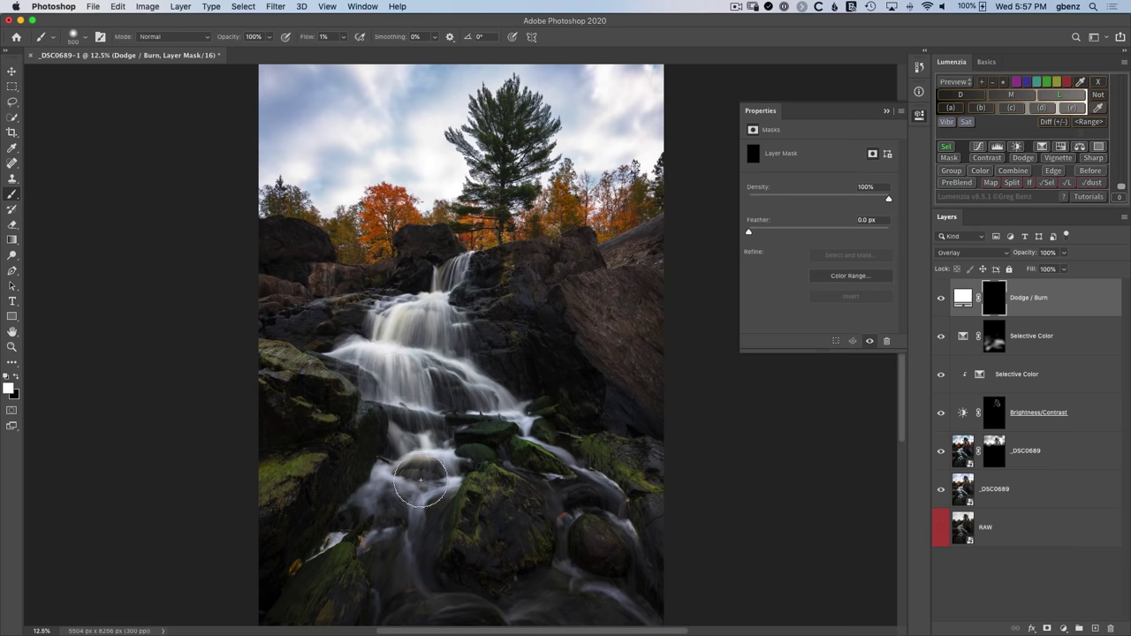
mouse_move(394, 400)
left_mouse_down()
mouse_move(432, 342)
mouse_move(392, 391)
left_mouse_up()
Set the brush flow to 3% and paint white on the Dodge / Burn mask along the lower stream
left_click(307, 39)
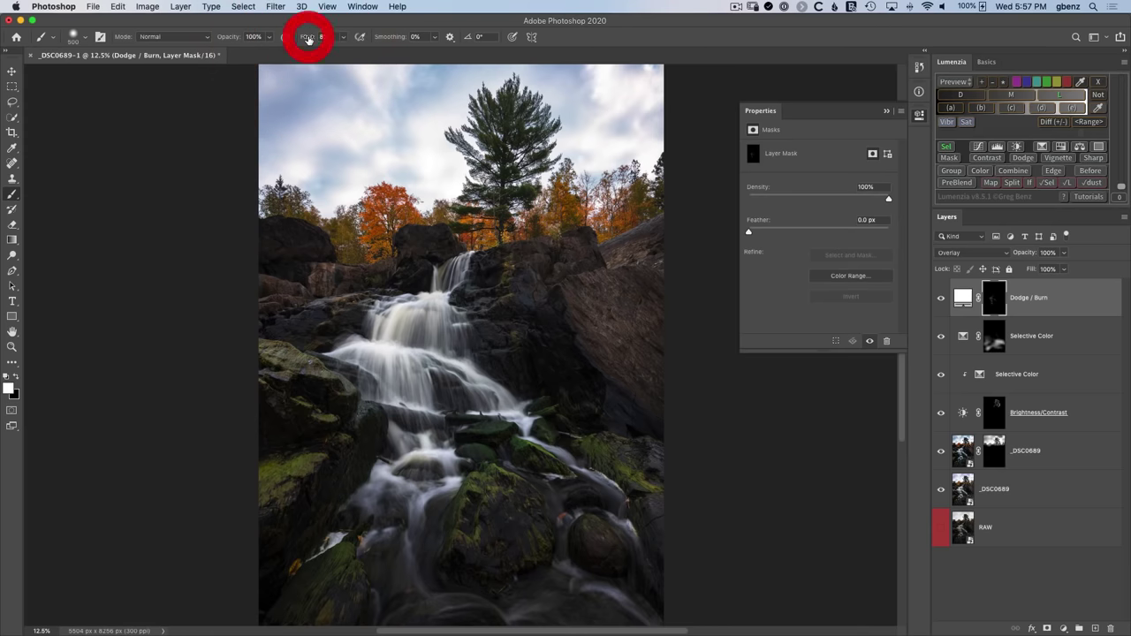
left_click_drag(307, 39, 308, 39)
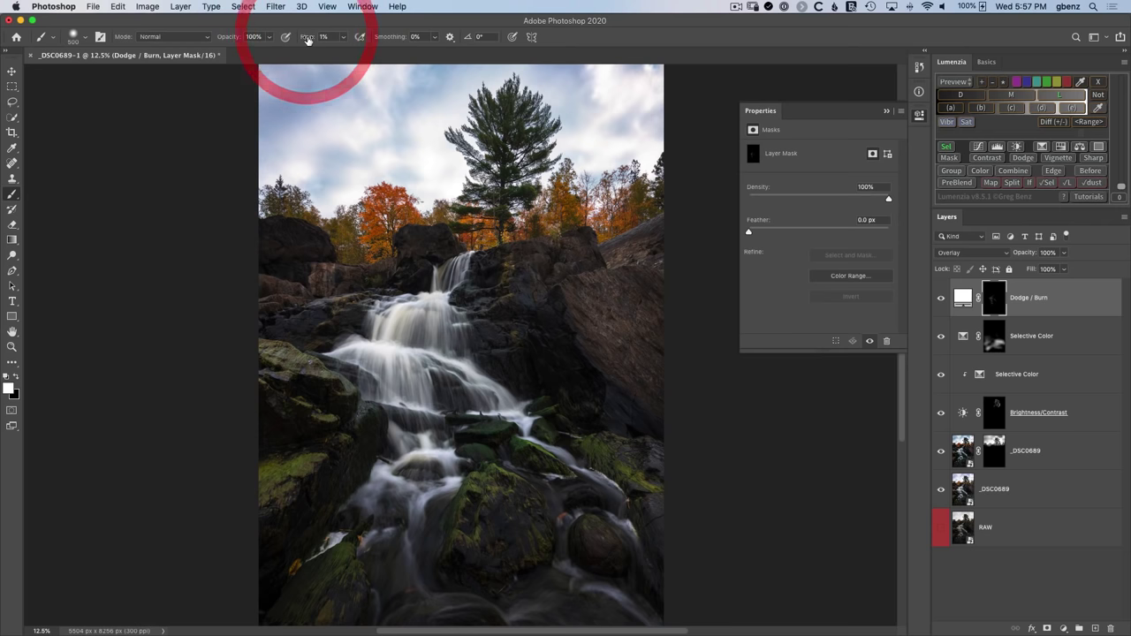
left_click(309, 40)
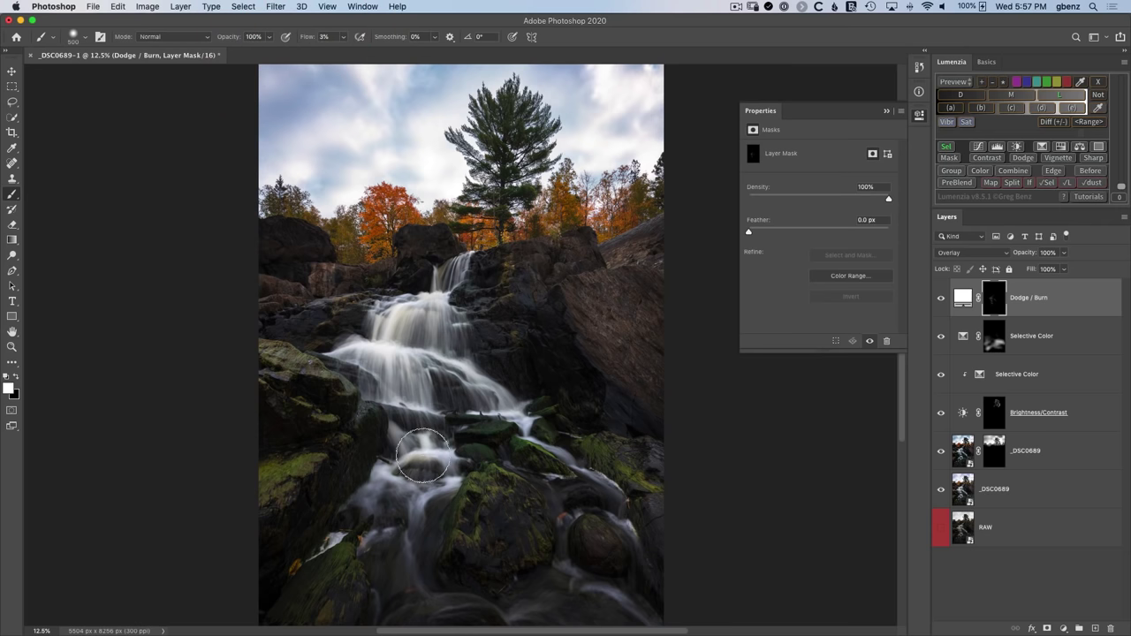
mouse_move(470, 483)
left_mouse_down()
mouse_move(435, 494)
mouse_move(400, 561)
mouse_move(416, 589)
mouse_move(470, 600)
mouse_move(594, 588)
mouse_move(658, 597)
left_mouse_up()
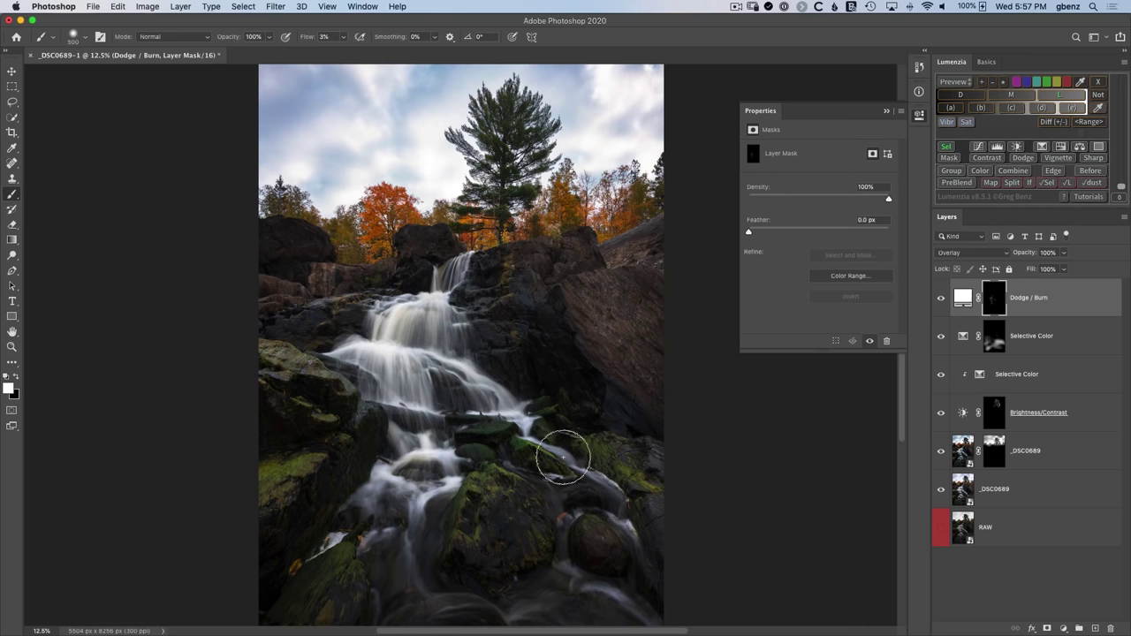
left_click(575, 518)
Dodge the middle cascade with a 200 px brush and the upper falls with a 400 px brush
key("bracketleft")
key("bracketleft")
key("bracketleft")
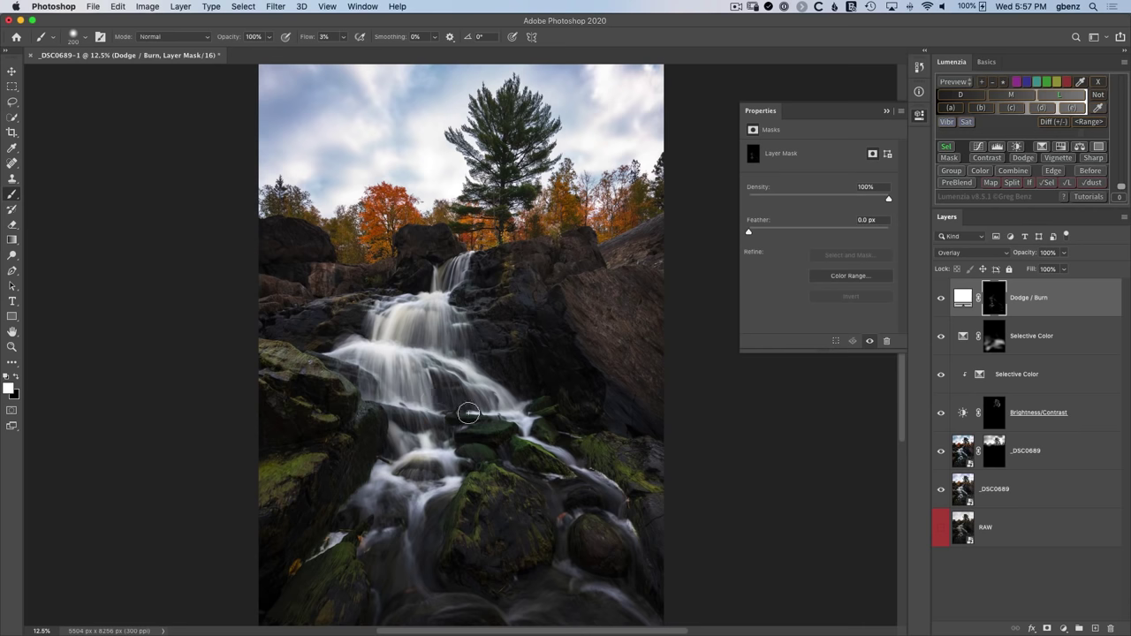
left_click(442, 406)
key("bracketright")
key("bracketright")
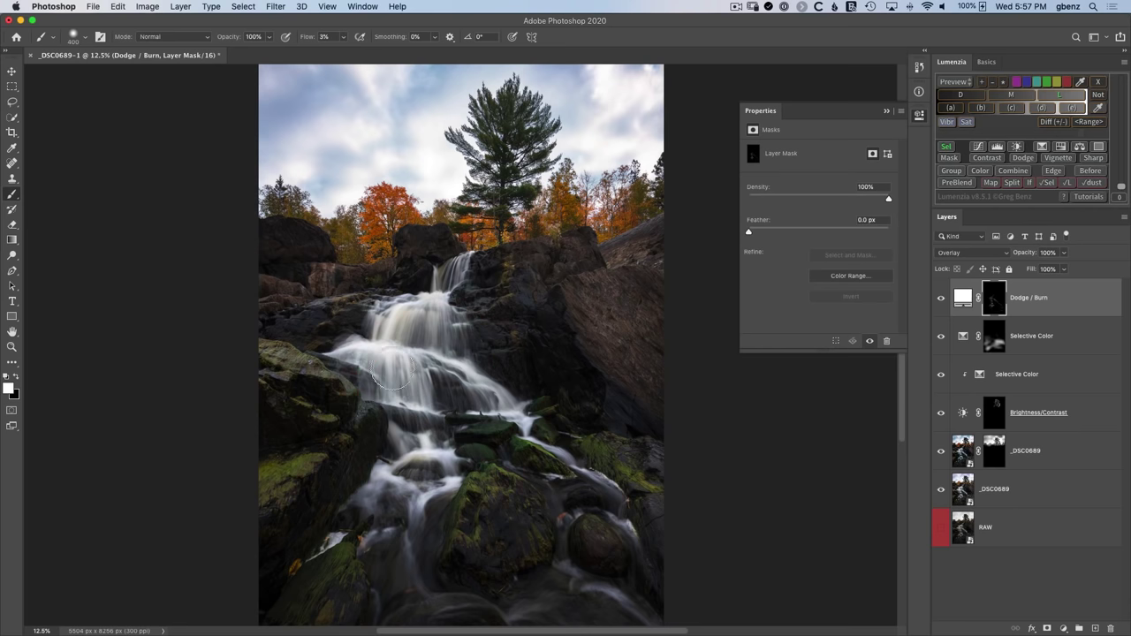
left_click(426, 340)
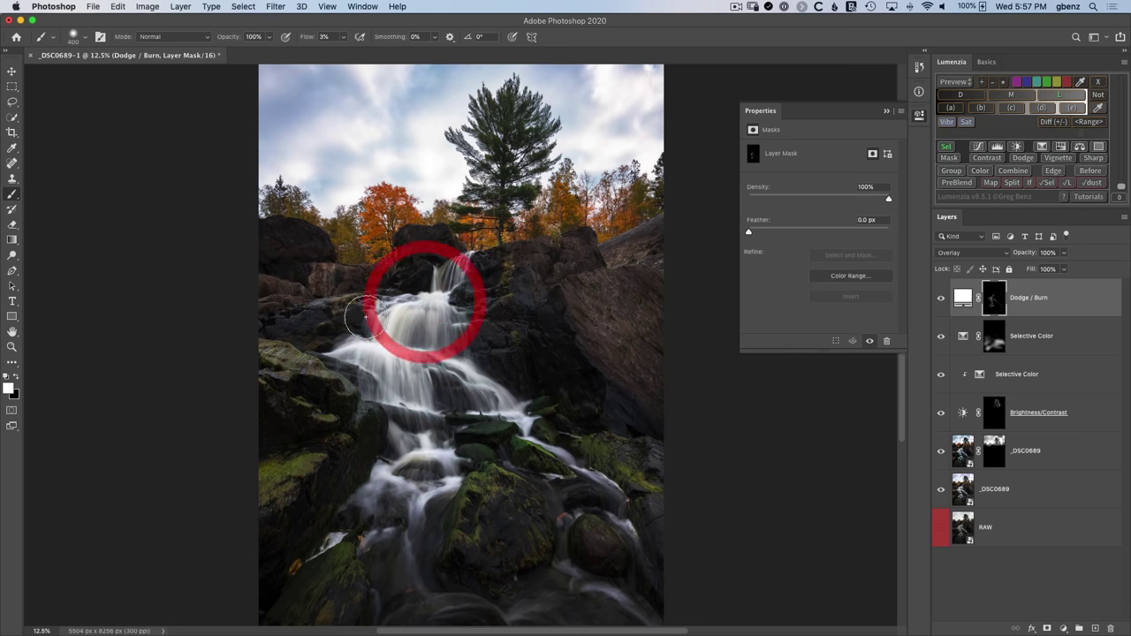
Reduce the brush to 250 px and paint white on the Dodge / Burn mask along the lower streams and central cascades
key("bracketleft")
key("bracketleft")
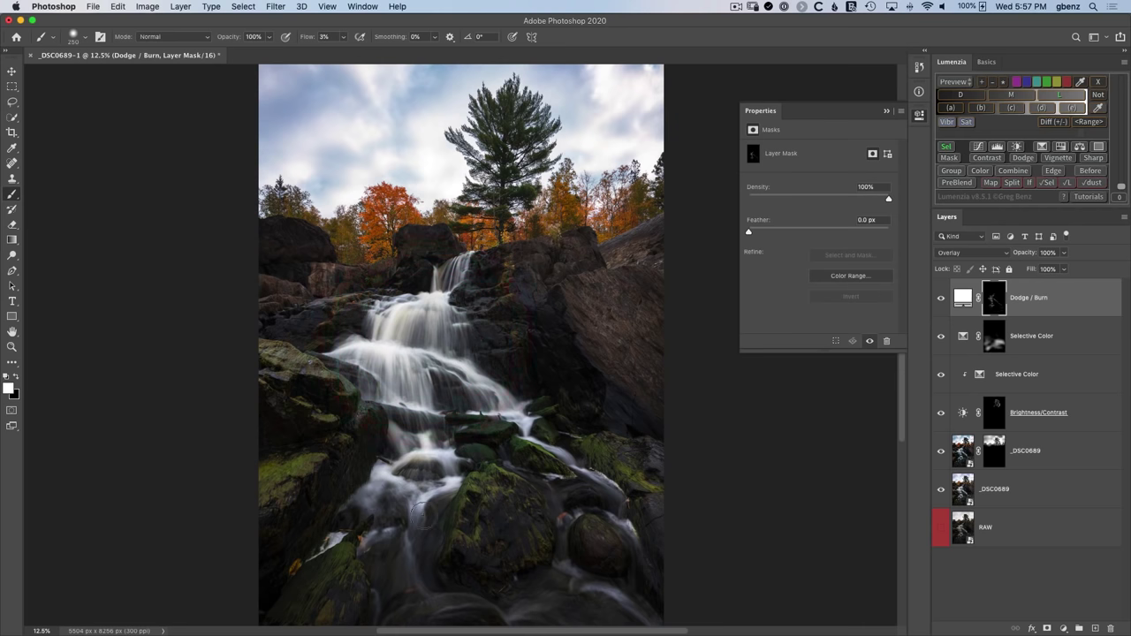
left_click(391, 536)
left_click(519, 603)
left_click(585, 550)
left_click(616, 521)
left_click(603, 488)
left_click(535, 462)
left_click(476, 373)
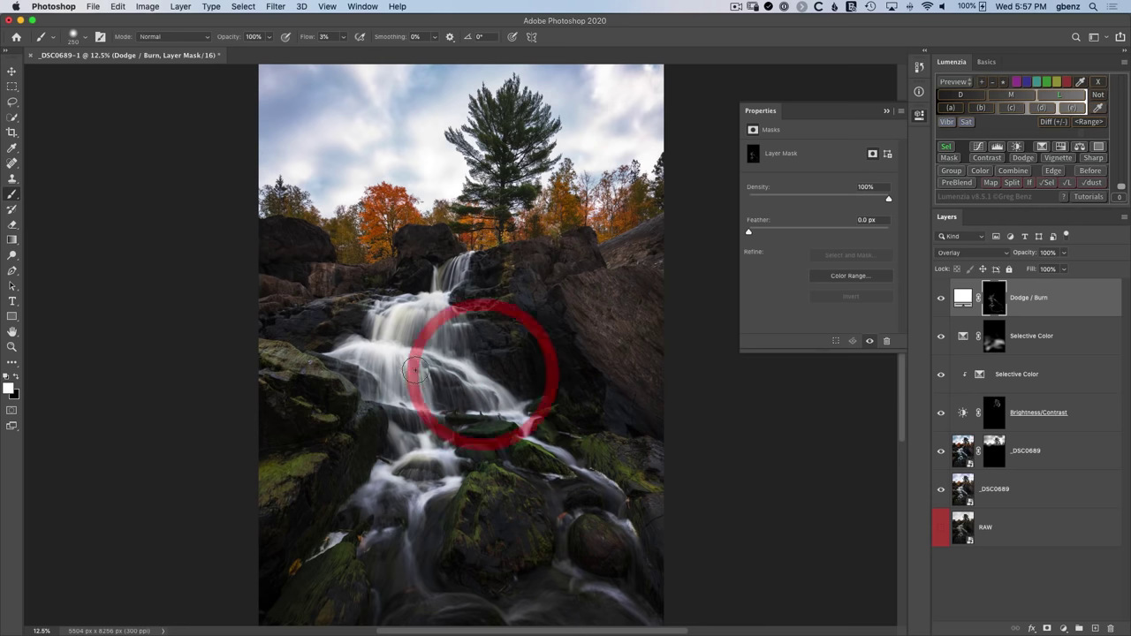
left_click(411, 394)
left_click(412, 457)
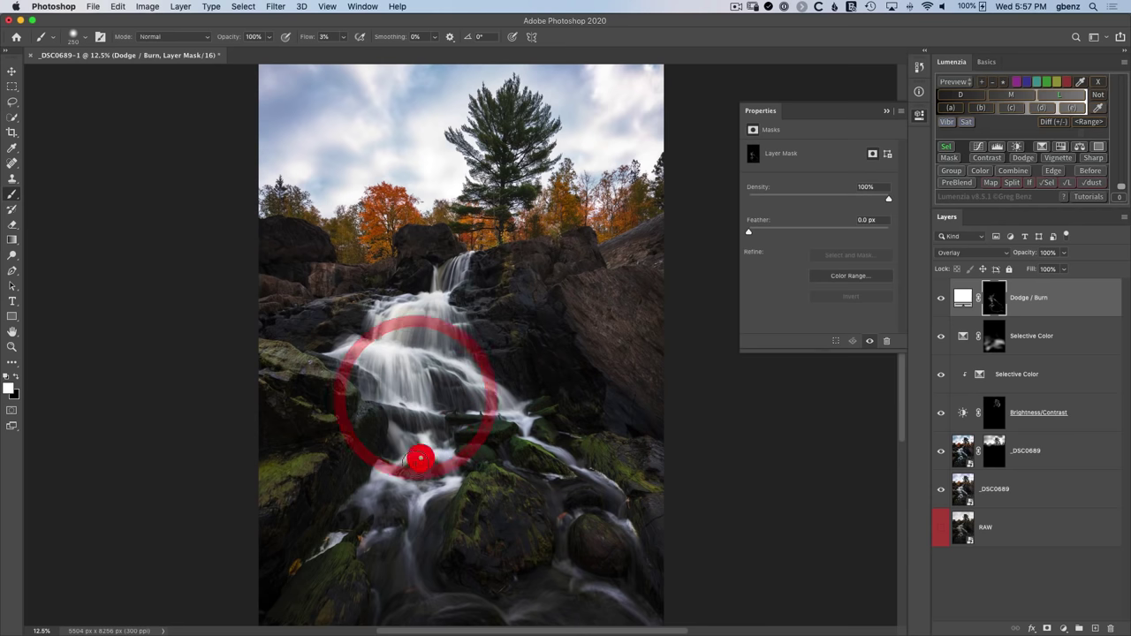
left_click(402, 497)
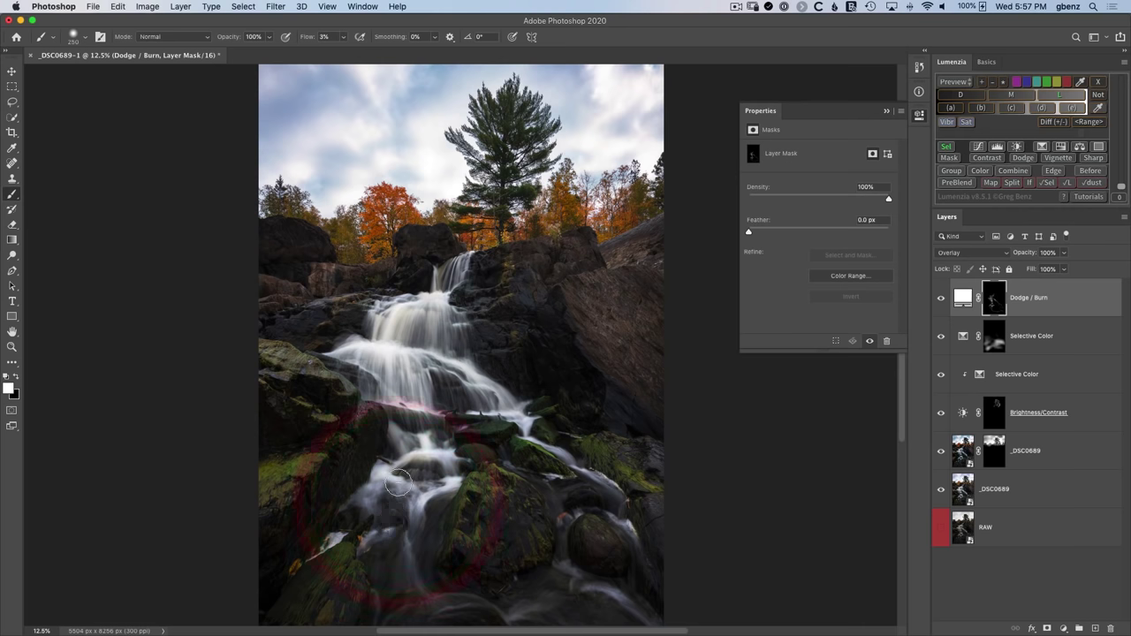
Compare the photo with the Dodge / Burn layer hidden and shown, and with its mask disabled and enabled
left_click(941, 301)
left_click(941, 301)
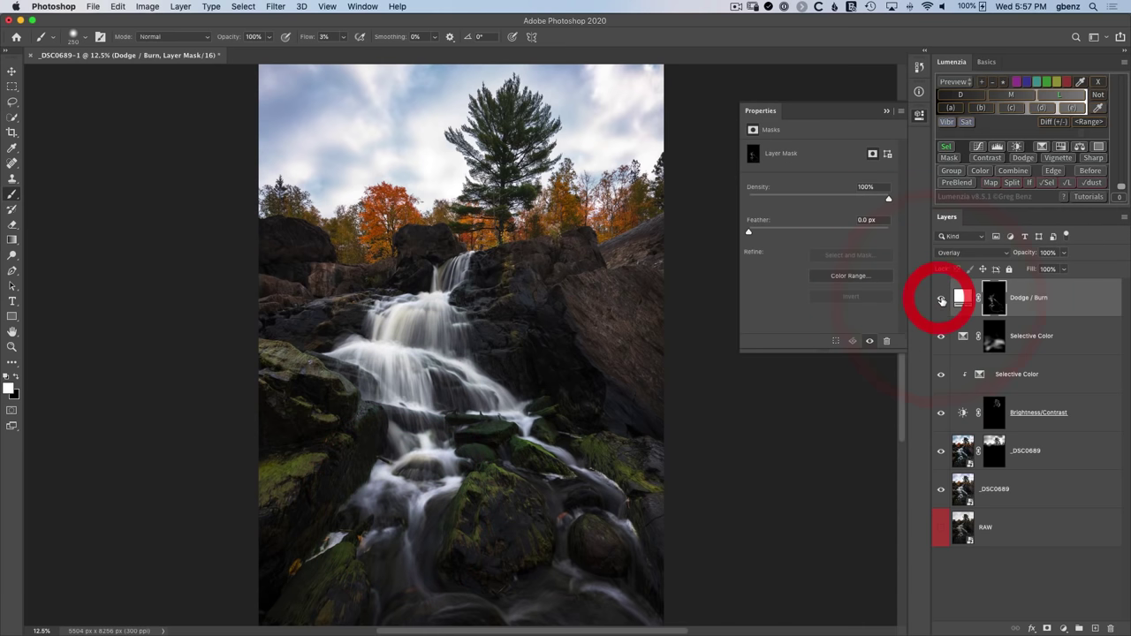
left_click(941, 300)
left_click(941, 301)
left_click(941, 300)
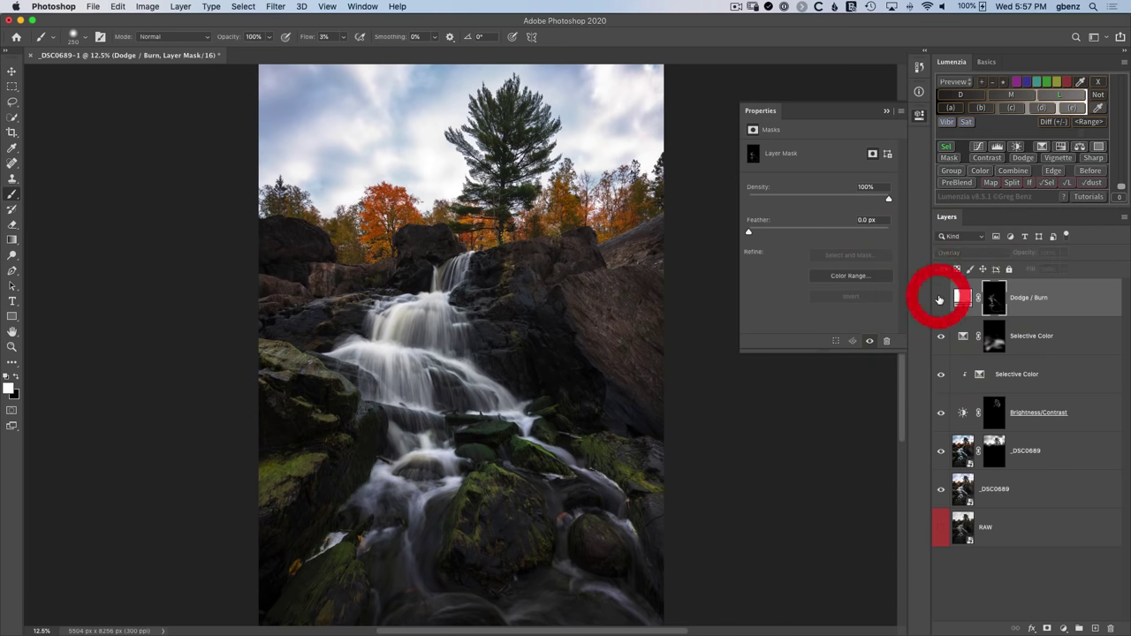
left_click(941, 300)
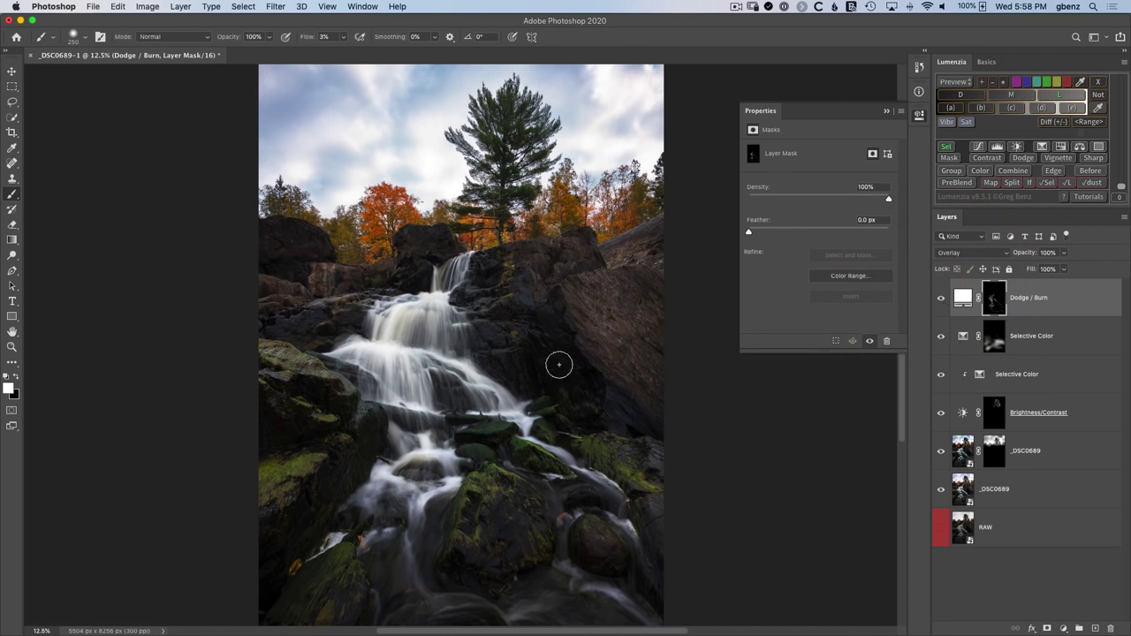
left_click(993, 299, "shift")
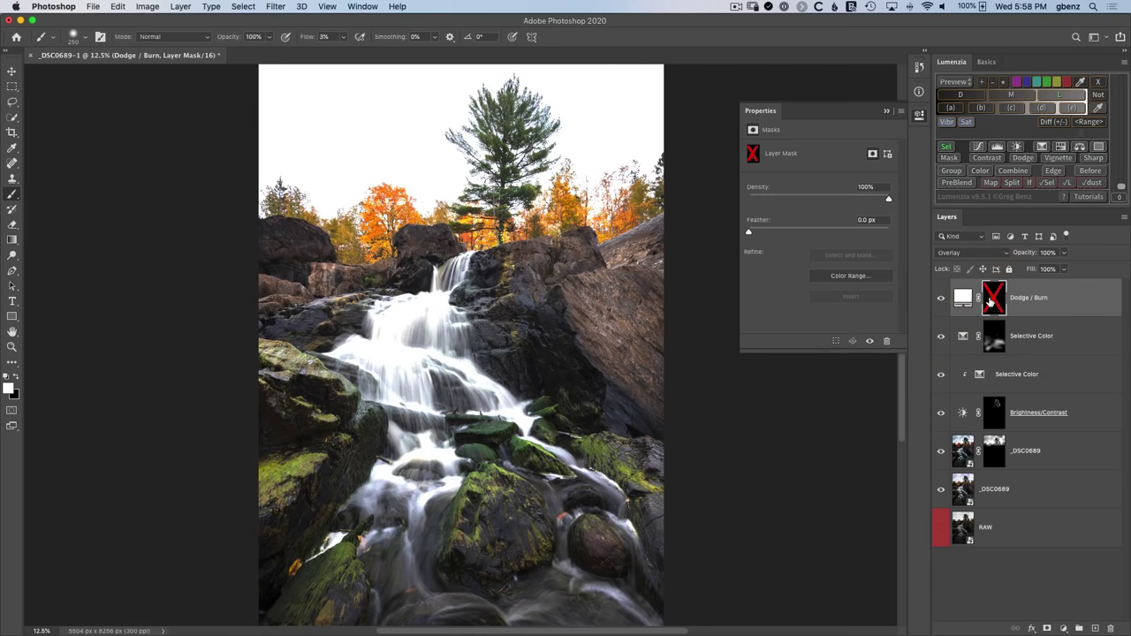
left_click(992, 302, "shift")
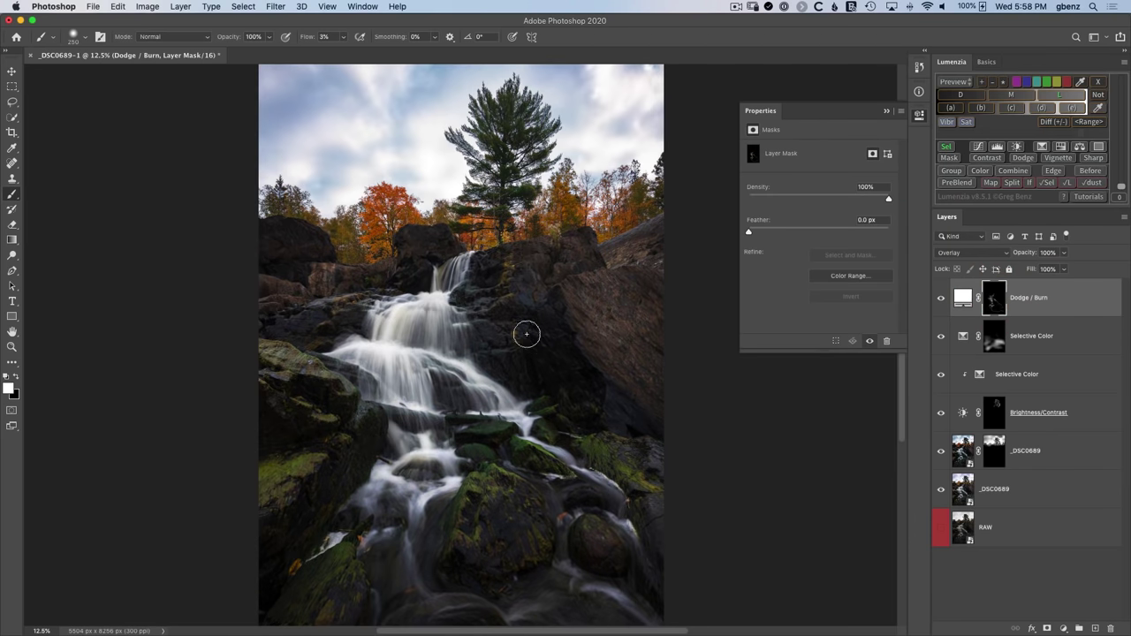
Paint white on the Dodge / Burn mask over the dark rocks beside the middle cascade and compare the layer off and on
left_click(514, 364)
left_click(527, 376)
left_click(528, 386)
left_click(521, 347)
left_click(940, 298)
left_click(940, 297)
Clear the luminosity selection and select the large brown rock face beside the falls with the Quick Selection tool
key("w")
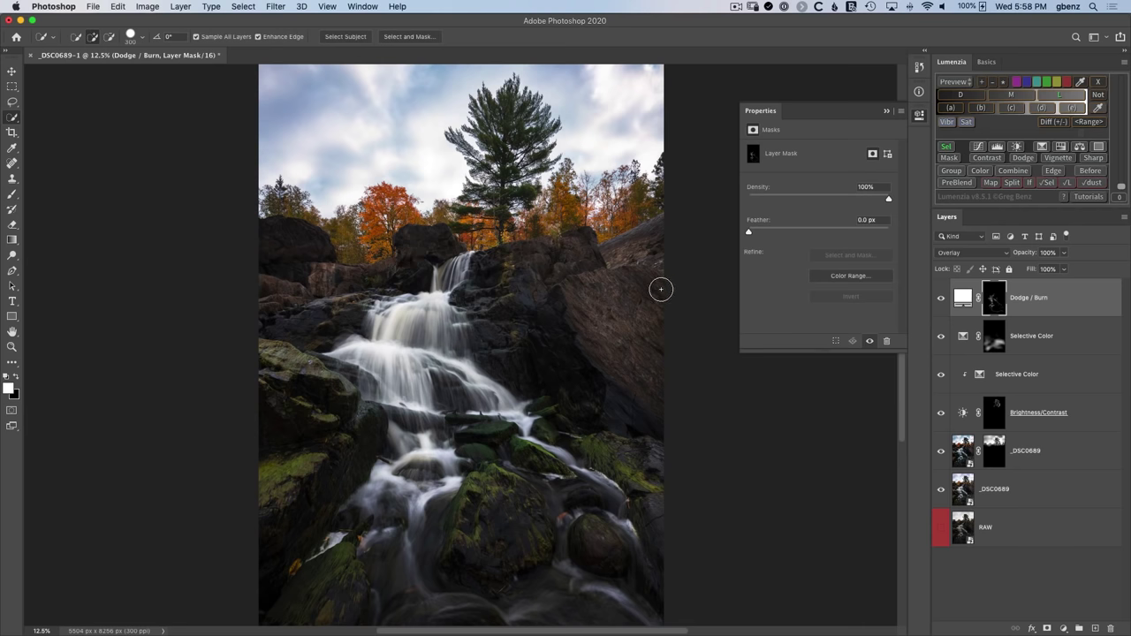
left_click(606, 286)
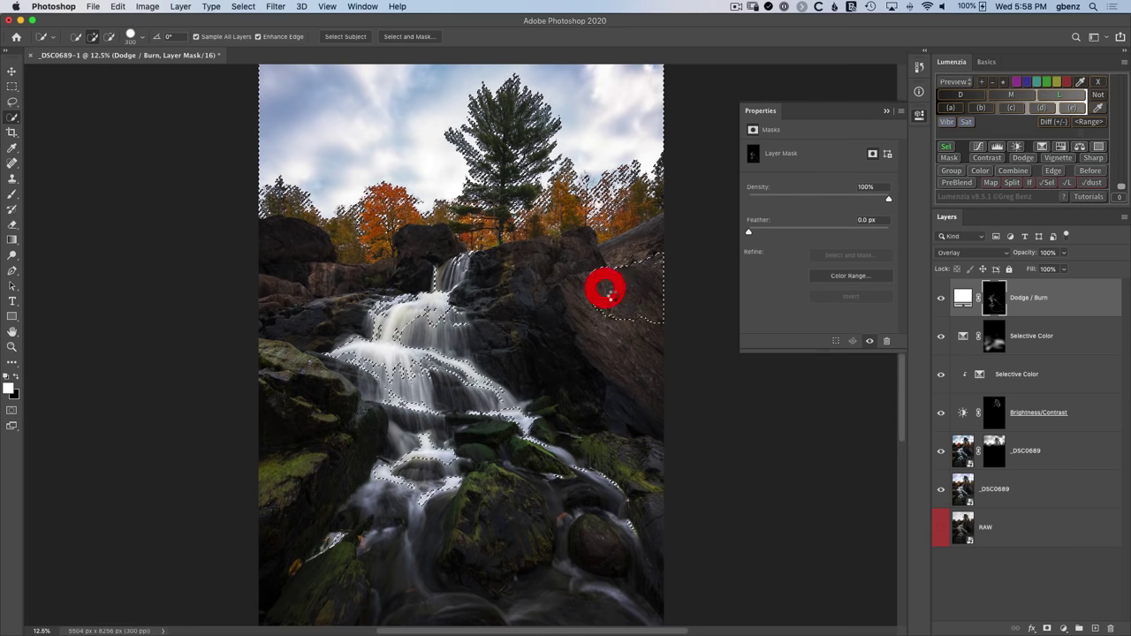
key("super+d")
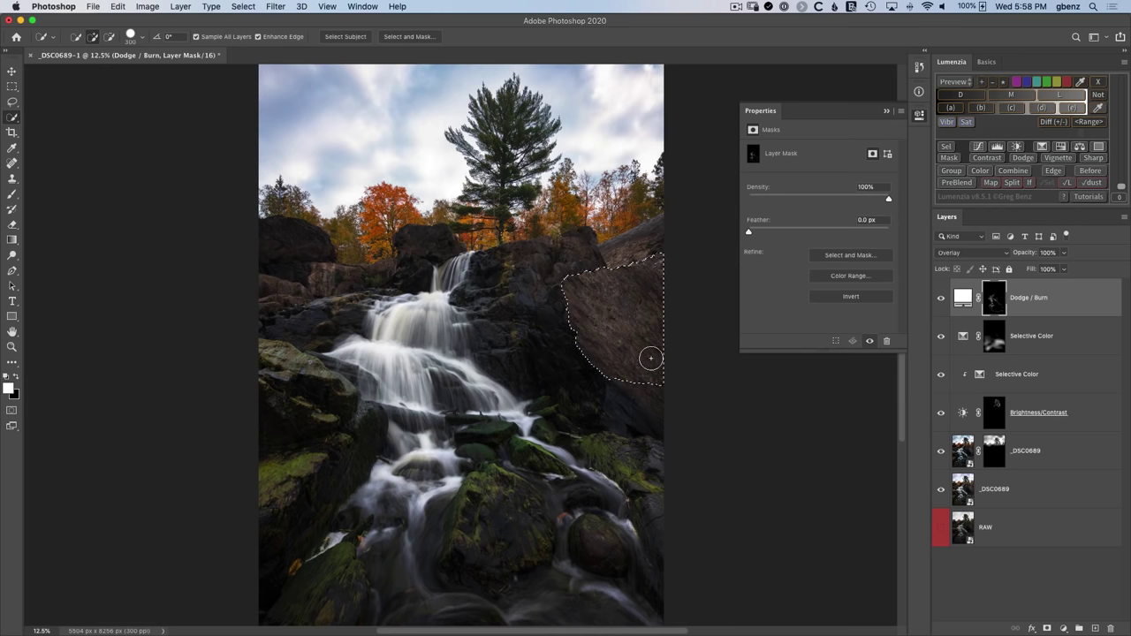
left_click(654, 295)
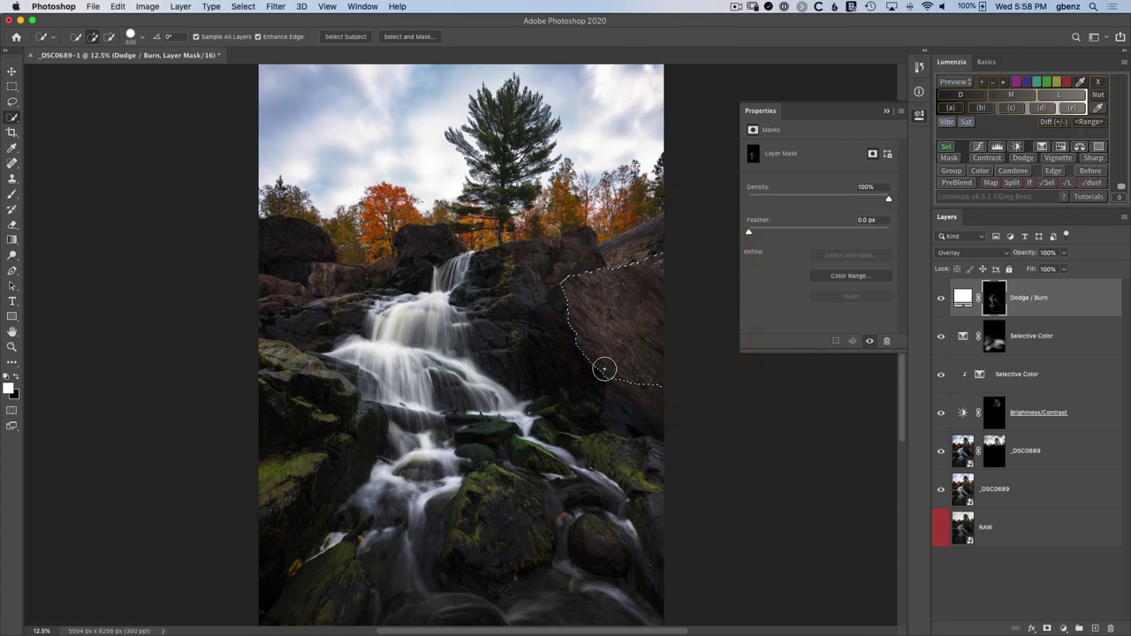
Dodge the selected rock face with a 700 px brush at 1% flow, clear the selection and compare the layer off and on
key("b")
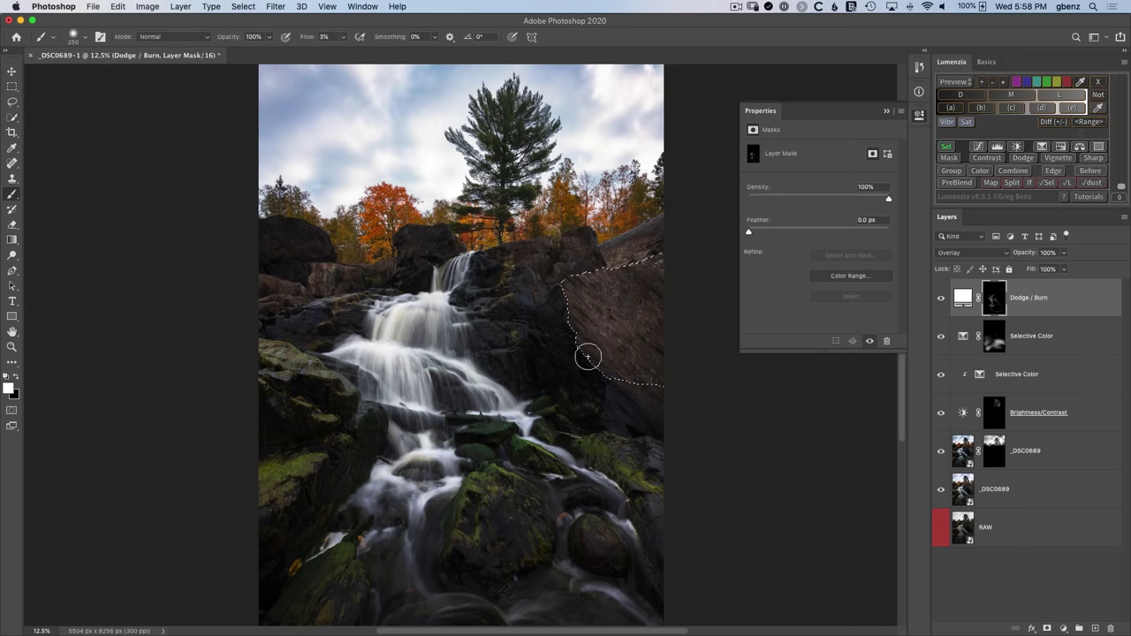
key("bracketright")
key("bracketright")
left_click_drag(310, 39, 298, 40)
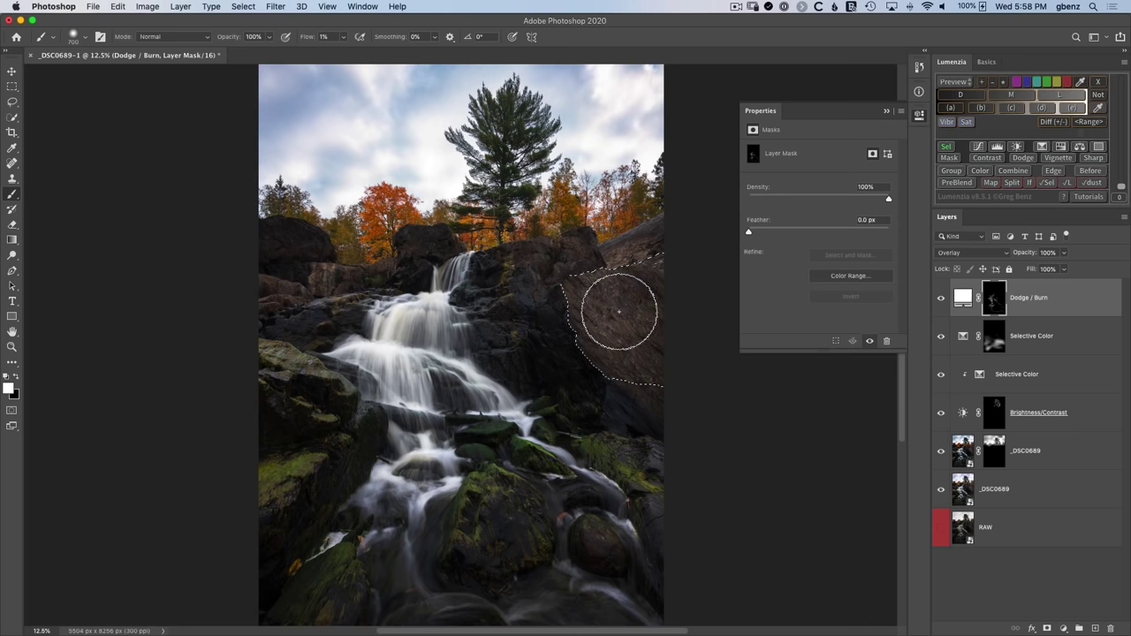
key("super+d")
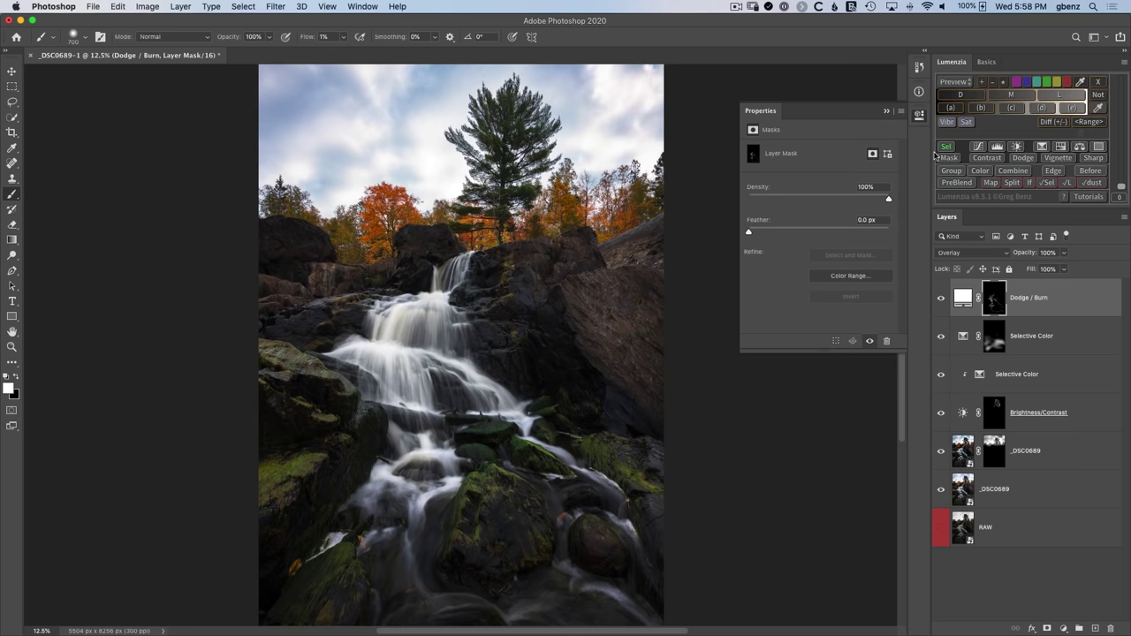
mouse_move(592, 287)
left_mouse_down()
mouse_move(611, 364)
mouse_move(588, 344)
mouse_move(642, 317)
mouse_move(639, 290)
mouse_move(657, 275)
mouse_move(571, 296)
mouse_move(605, 344)
mouse_move(651, 353)
left_mouse_up()
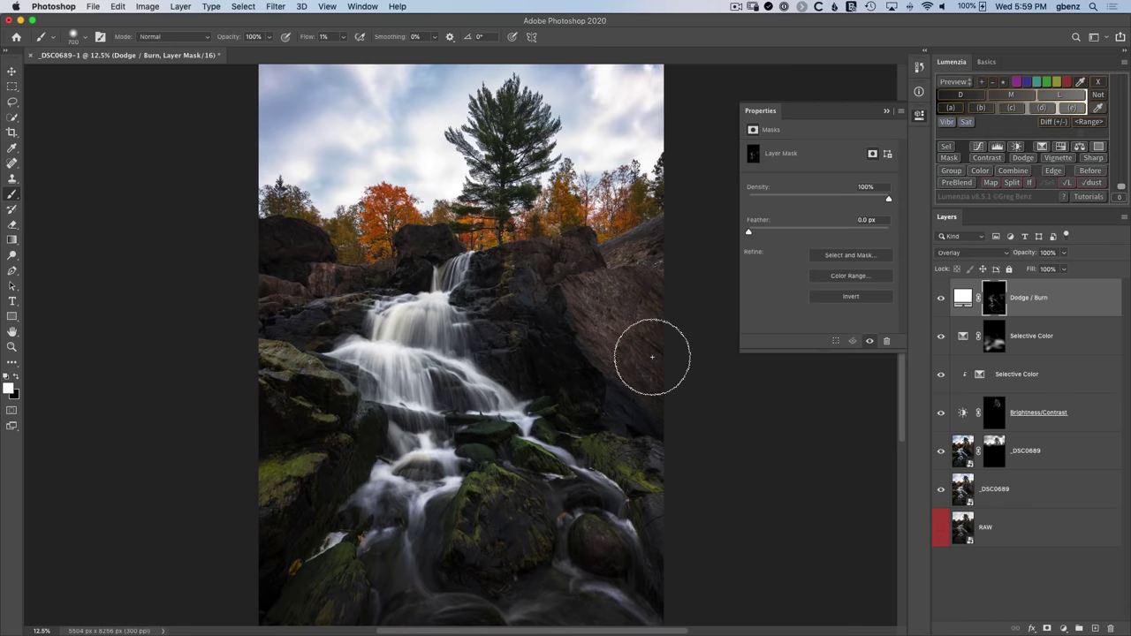
left_click(942, 299)
left_click(942, 299)
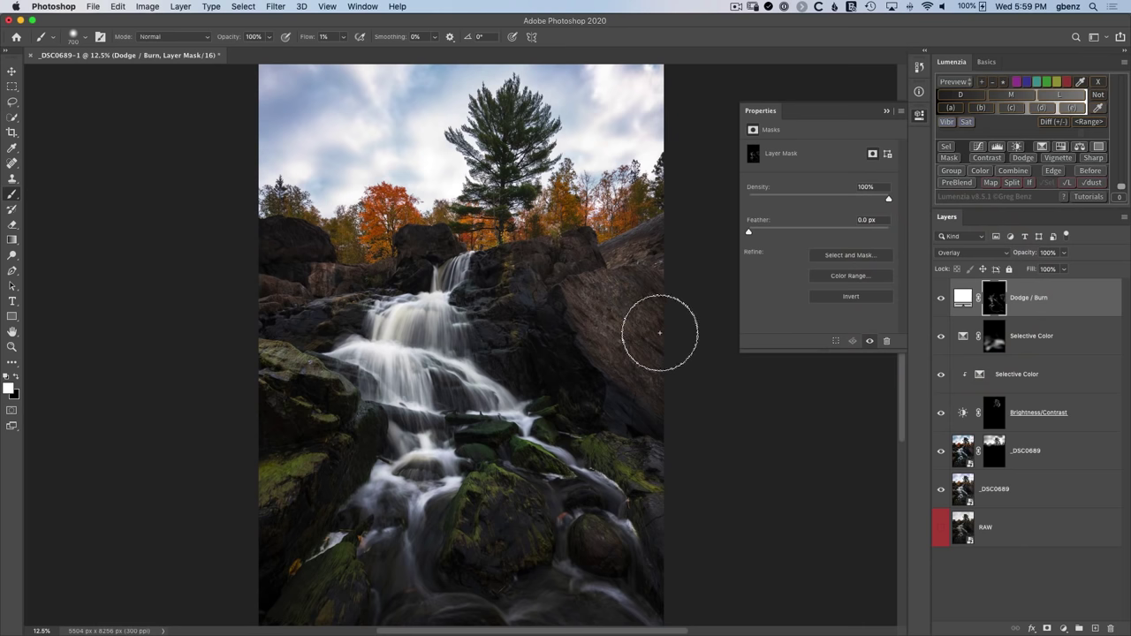
Preview the (b) zone luminosity mask on the large pine, adjust it to -45 and load it as a selection
scroll(652, 339, "down", 1)
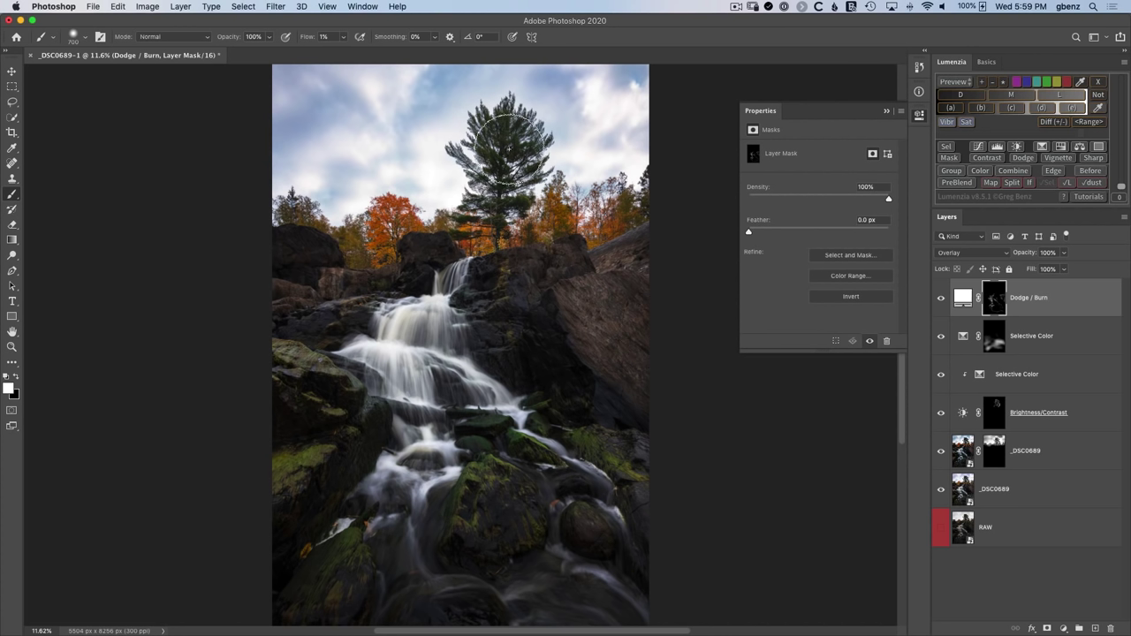
mouse_move(561, 190)
left_mouse_down()
mouse_move(530, 207)
mouse_move(537, 185)
mouse_move(557, 183)
mouse_move(550, 262)
mouse_move(529, 290)
left_mouse_up()
key("z")
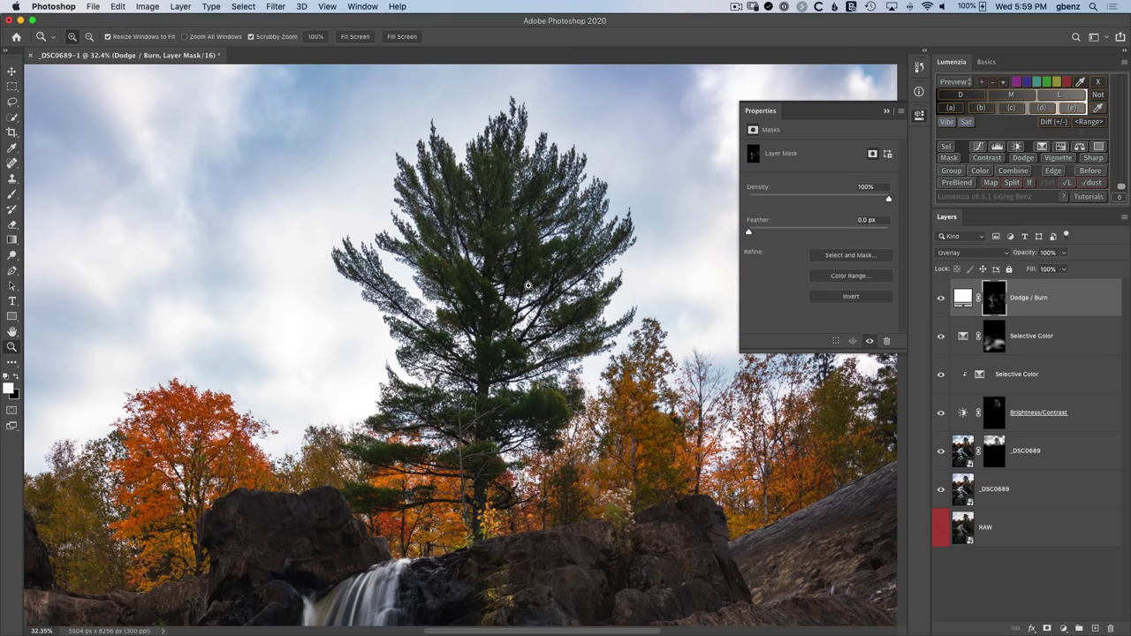
left_click(981, 108)
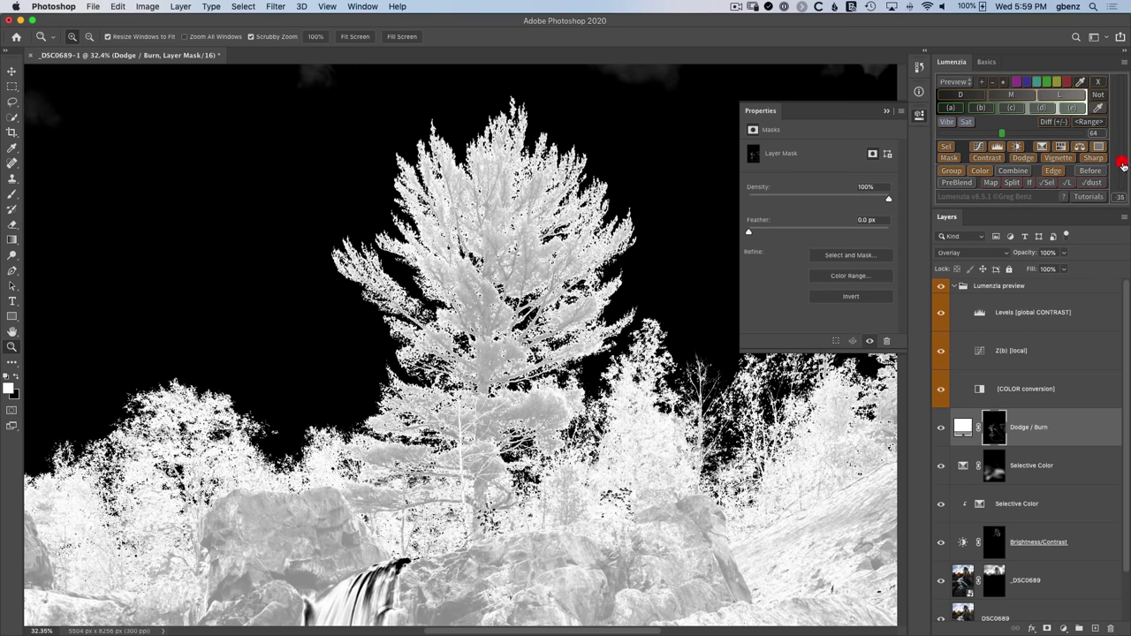
left_click(1123, 165)
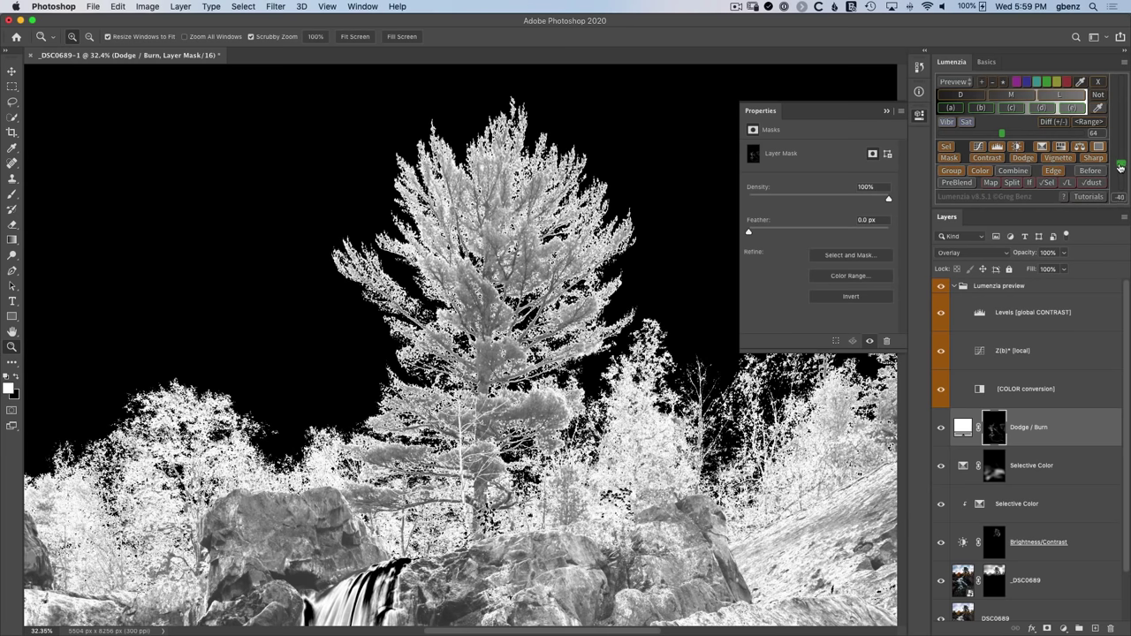
left_click(1120, 166)
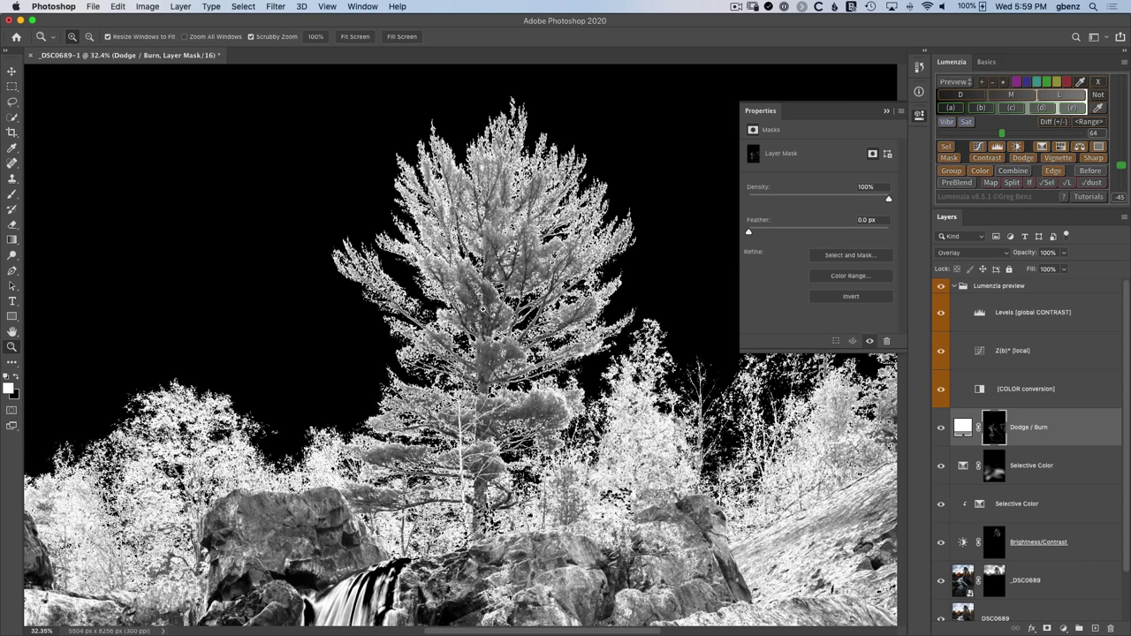
left_click(945, 148)
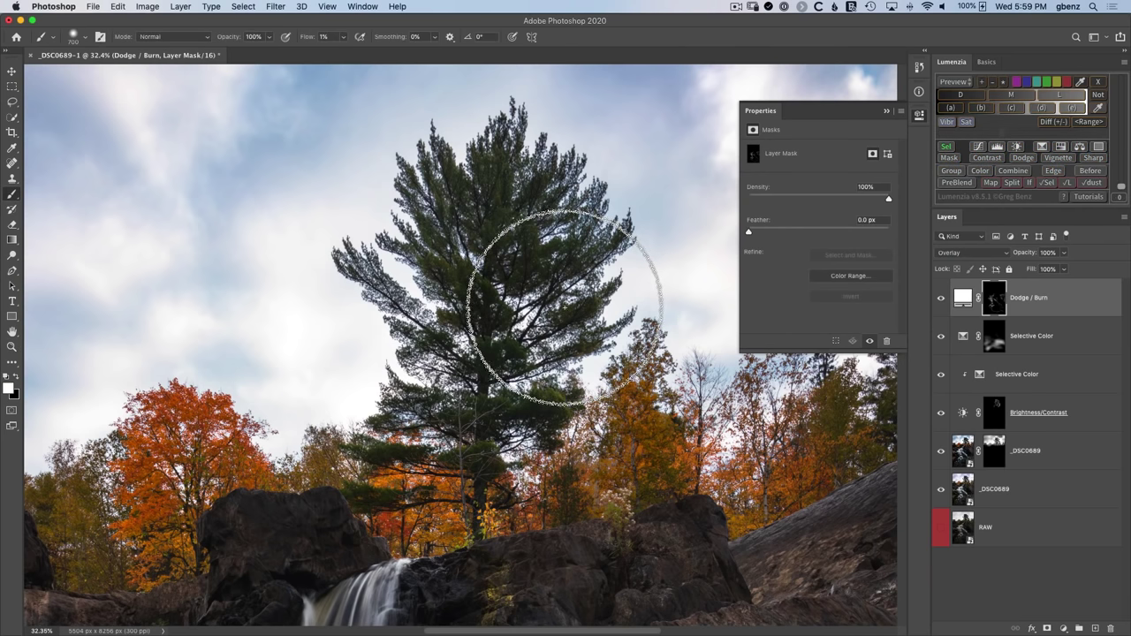
Paint white on the Dodge / Burn mask over the pine's foliage, reducing the brush to 300 px and further to 100 px
key("bracketleft")
key("bracketleft")
key("bracketleft")
key("bracketleft")
key("bracketleft")
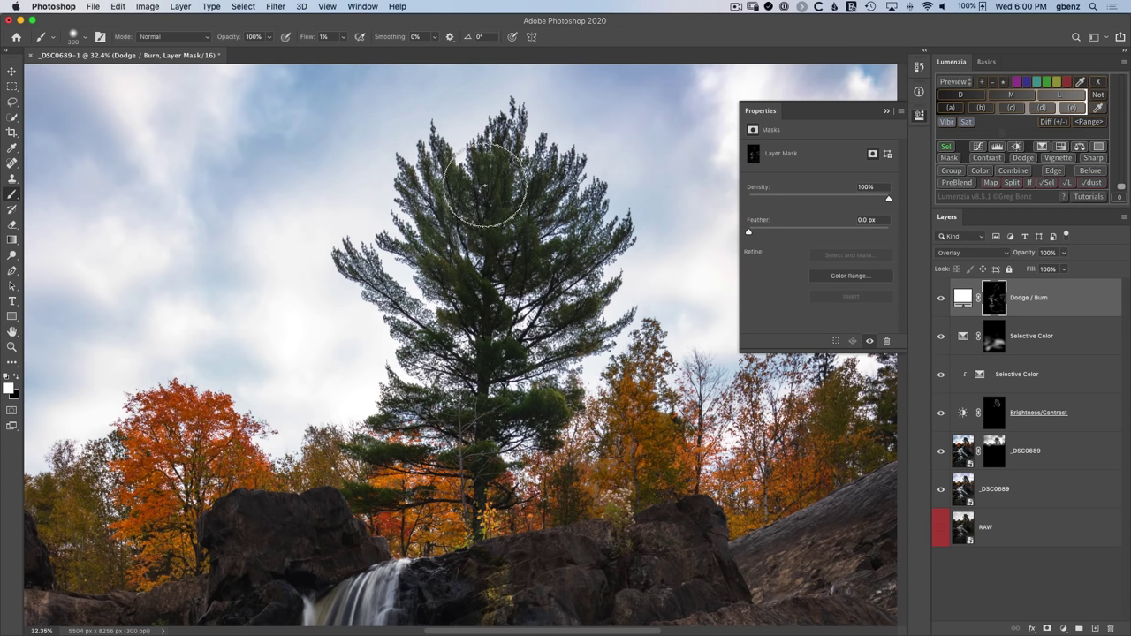
key("bracketleft")
key("bracketleft")
key("bracketleft")
key("bracketleft")
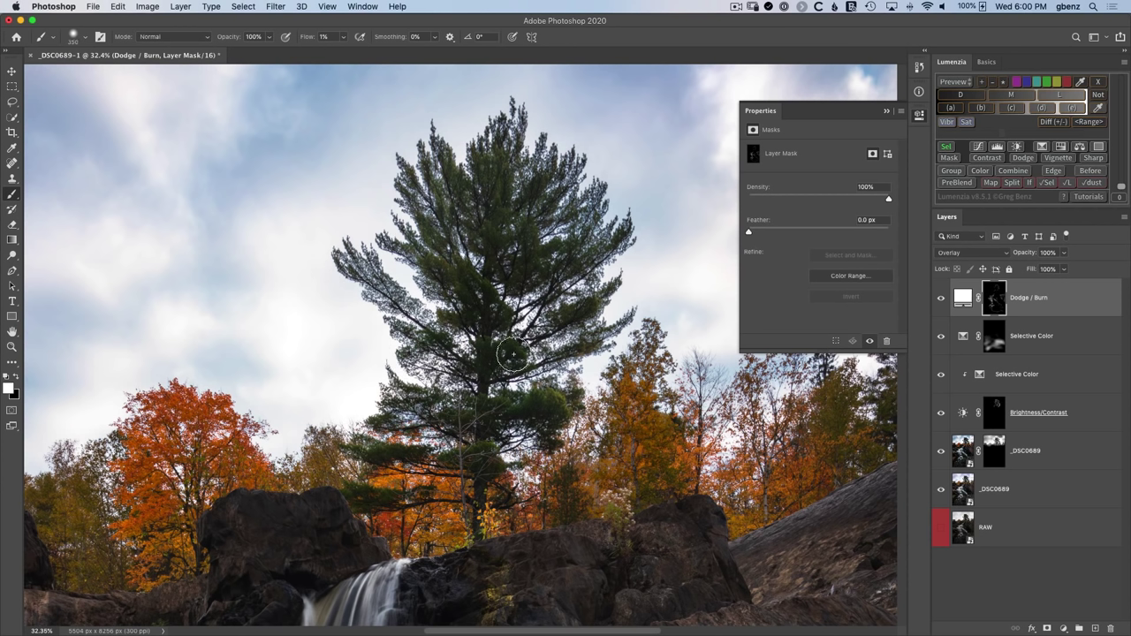
mouse_move(509, 376)
left_mouse_down()
mouse_move(523, 398)
mouse_move(472, 411)
mouse_move(534, 400)
mouse_move(474, 449)
mouse_move(445, 455)
mouse_move(494, 420)
mouse_move(520, 379)
mouse_move(485, 340)
left_mouse_up()
left_click(501, 402)
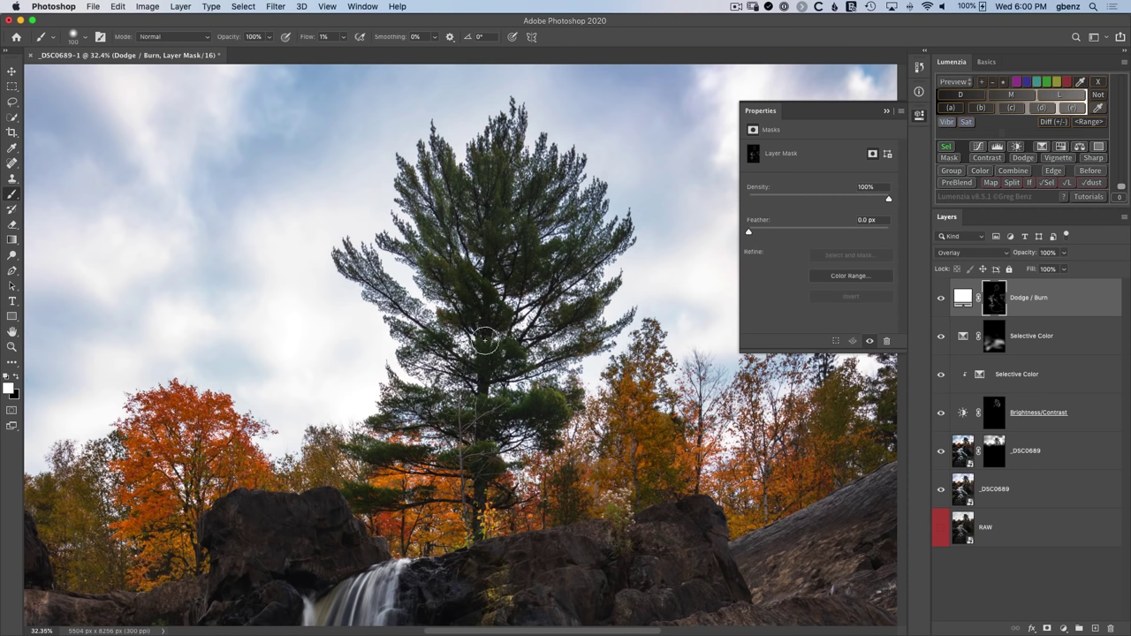
Dodge individual branches in the middle and upper parts of the pine with a 90 px brush
left_click(460, 353)
left_click(449, 297)
mouse_move(487, 290)
left_mouse_down()
mouse_move(522, 259)
mouse_move(482, 285)
left_mouse_up()
left_click(518, 221)
left_click(535, 253)
left_click(542, 324)
Compare the pine and the whole photo with the Dodge / Burn layer hidden and shown
left_click(940, 302)
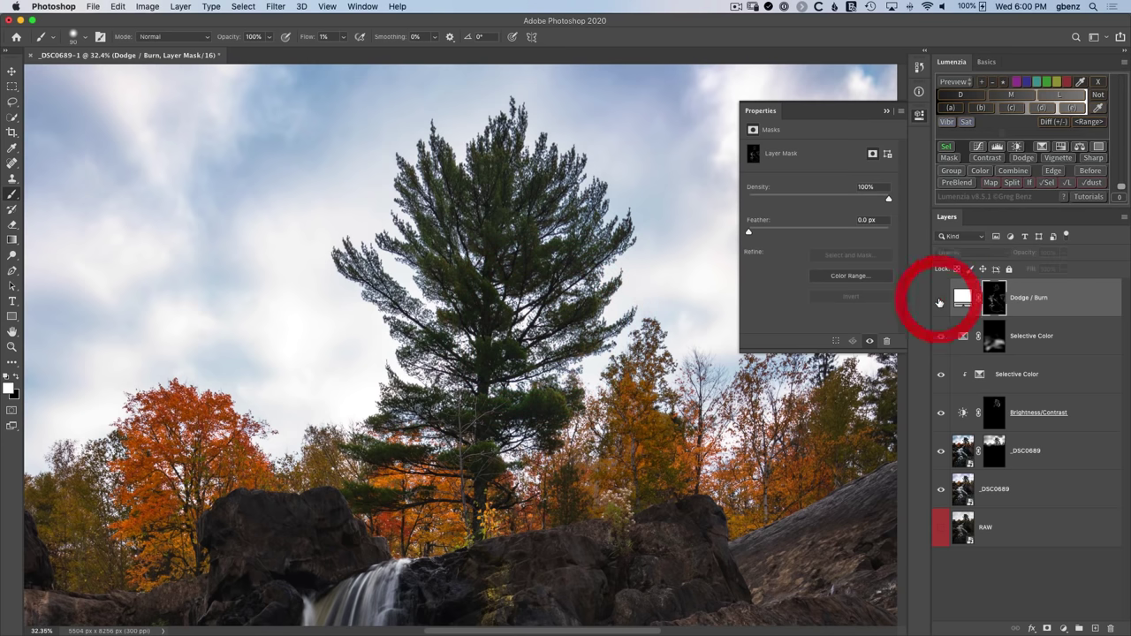
left_click(941, 302)
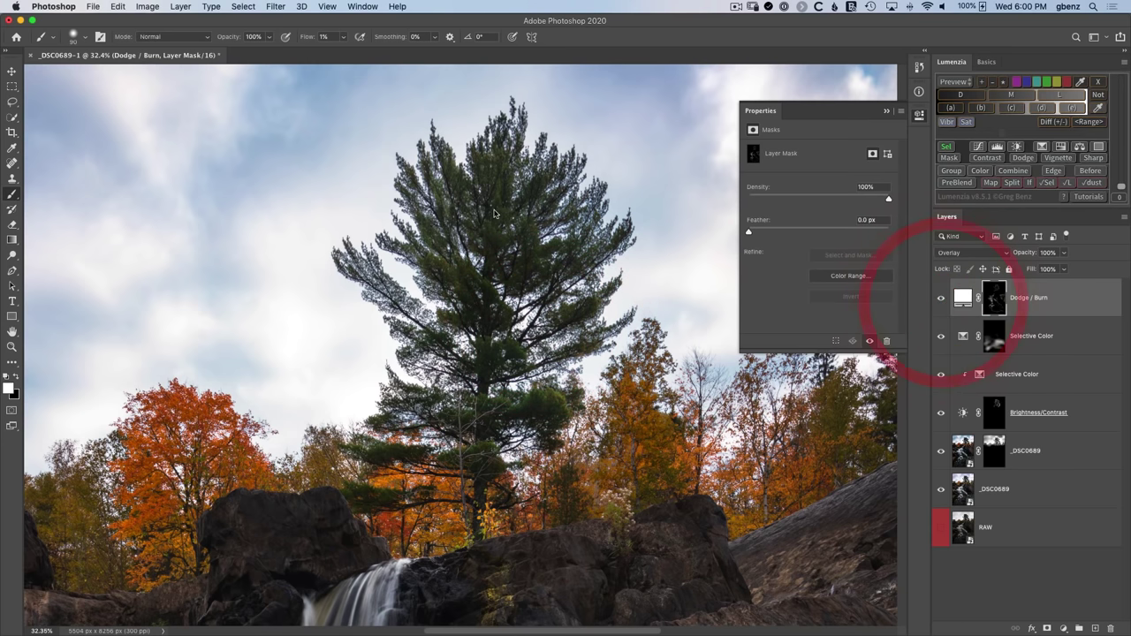
left_click(500, 224)
key("super+0")
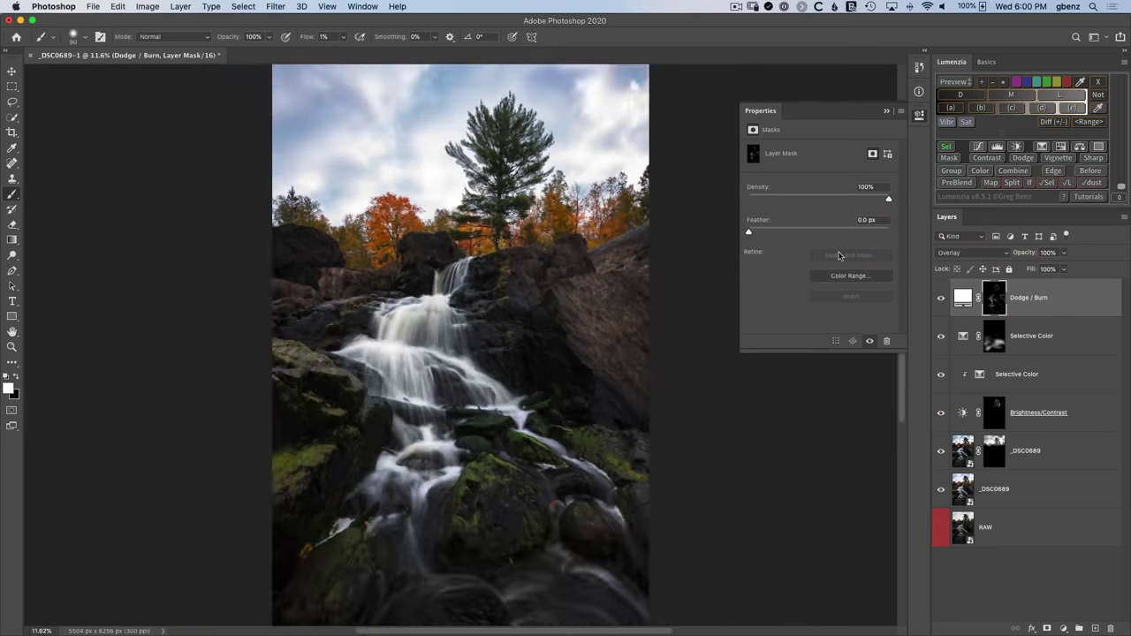
left_click(940, 299)
left_click(940, 301)
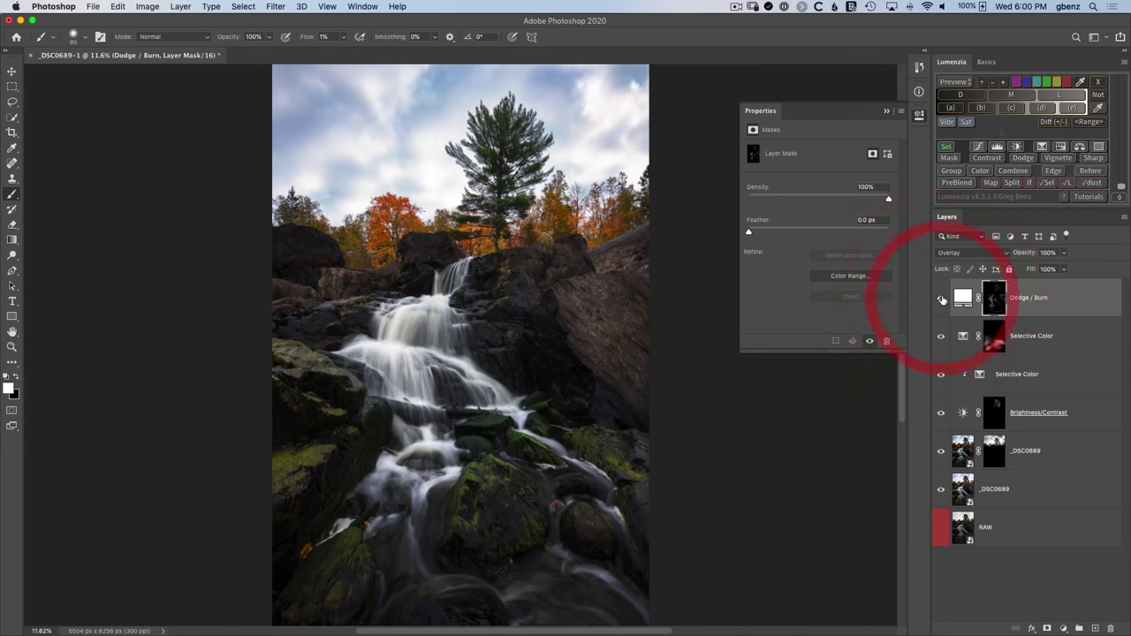
left_click(940, 301)
left_click(941, 300)
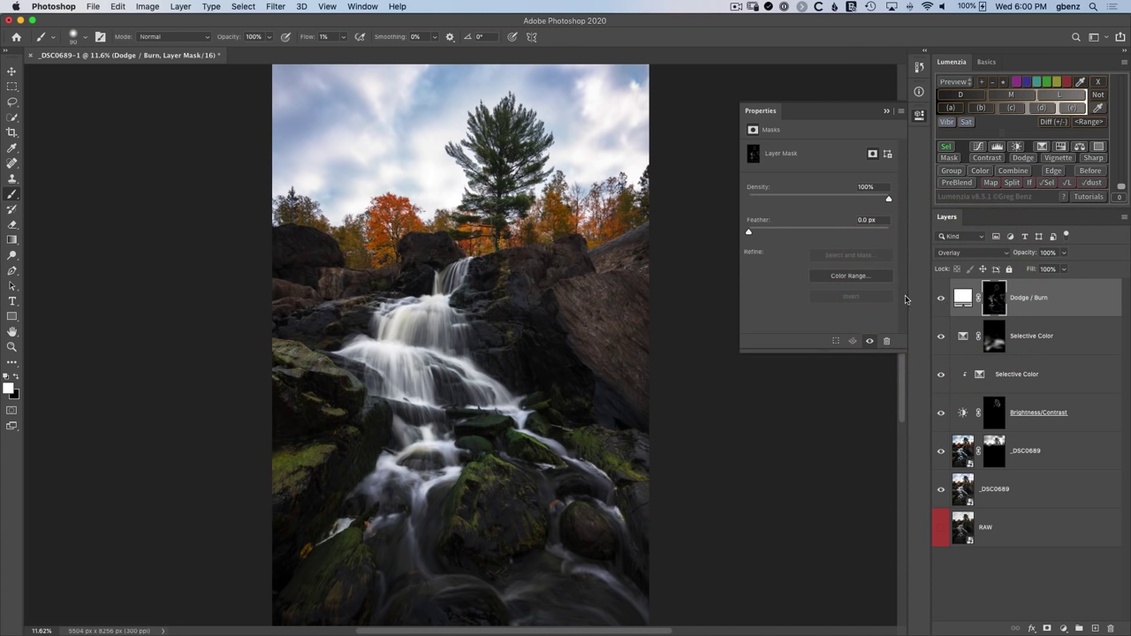
Clear the selection and add a top Brightness/Contrast adjustment layer with contrast 100 and brightness 50
key("super+d")
left_click(1017, 147)
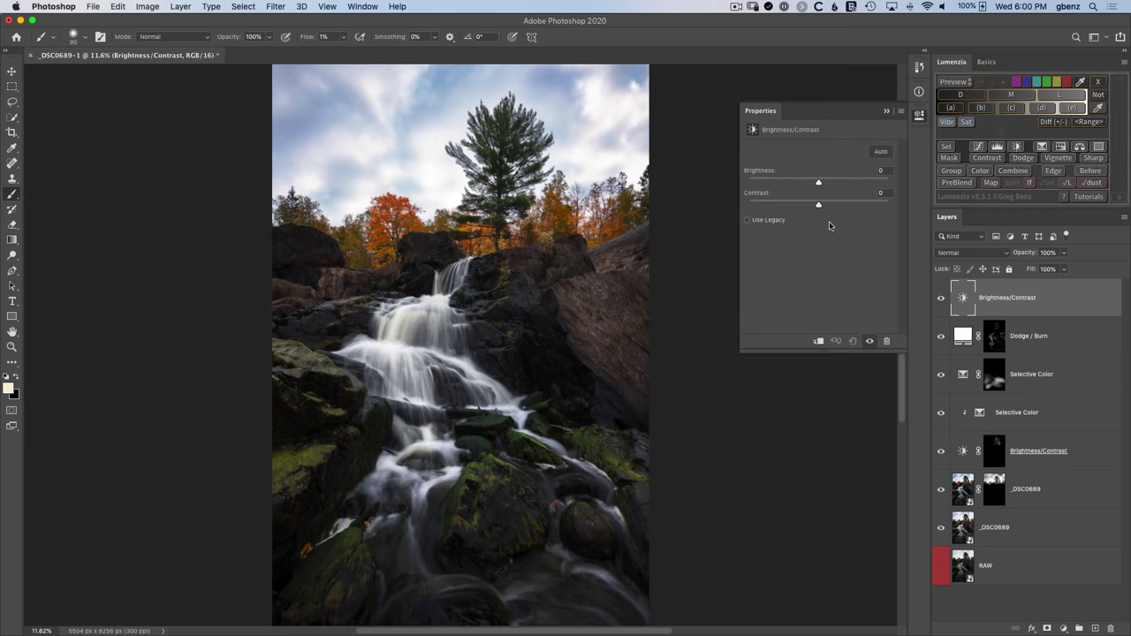
left_click_drag(820, 207, 913, 214)
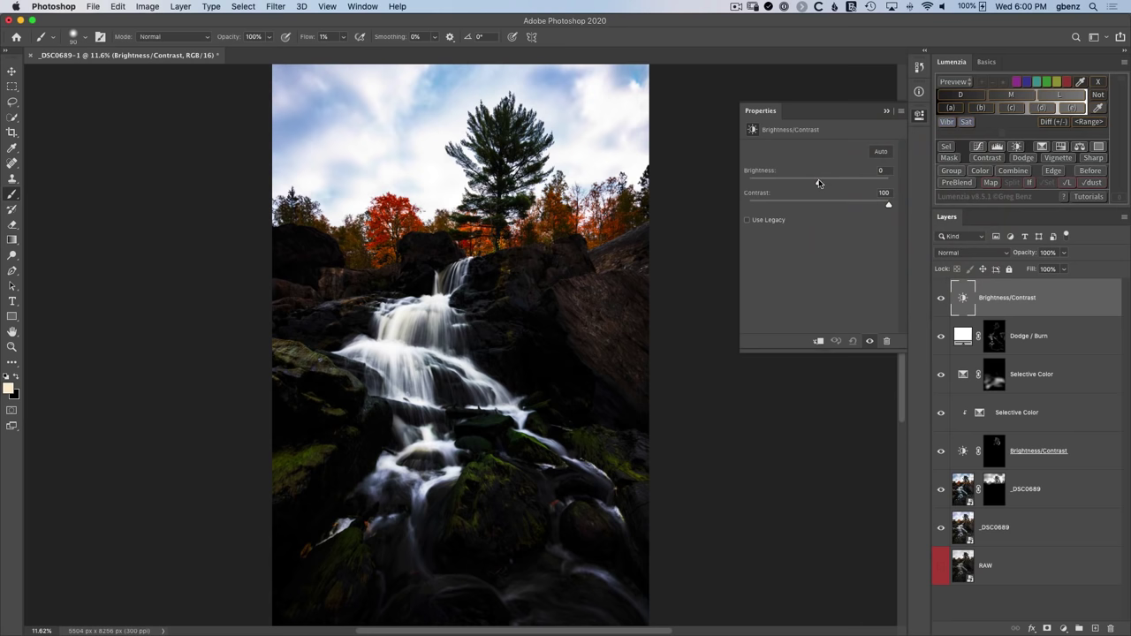
left_click_drag(818, 183, 841, 185)
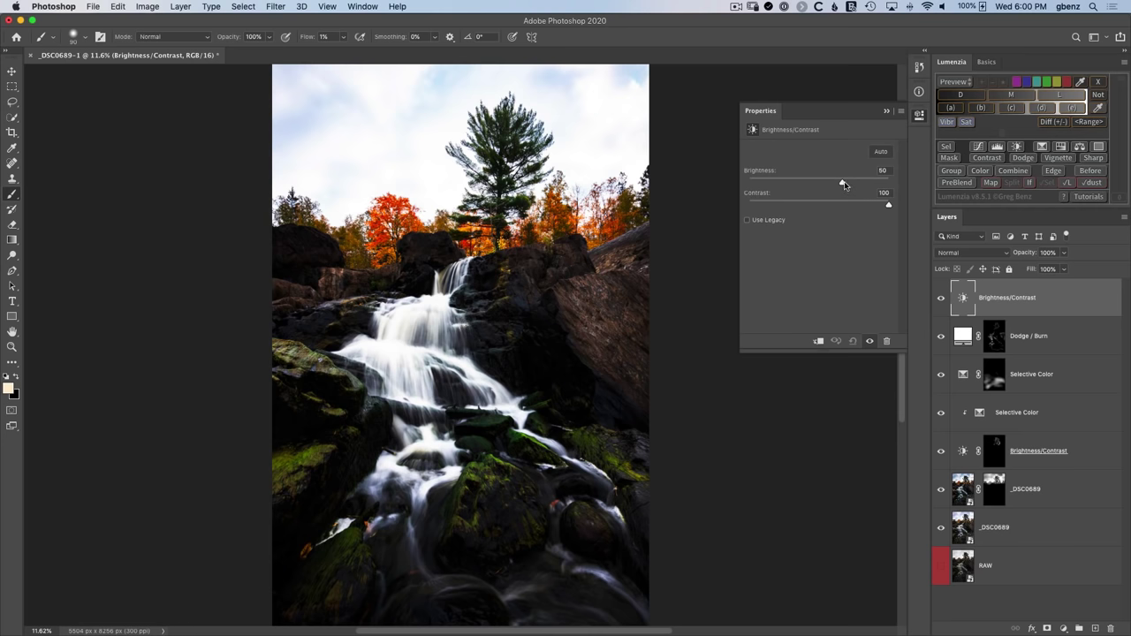
Set the top Brightness/Contrast adjustment to brightness 25 and contrast 66
left_click_drag(832, 184, 829, 185)
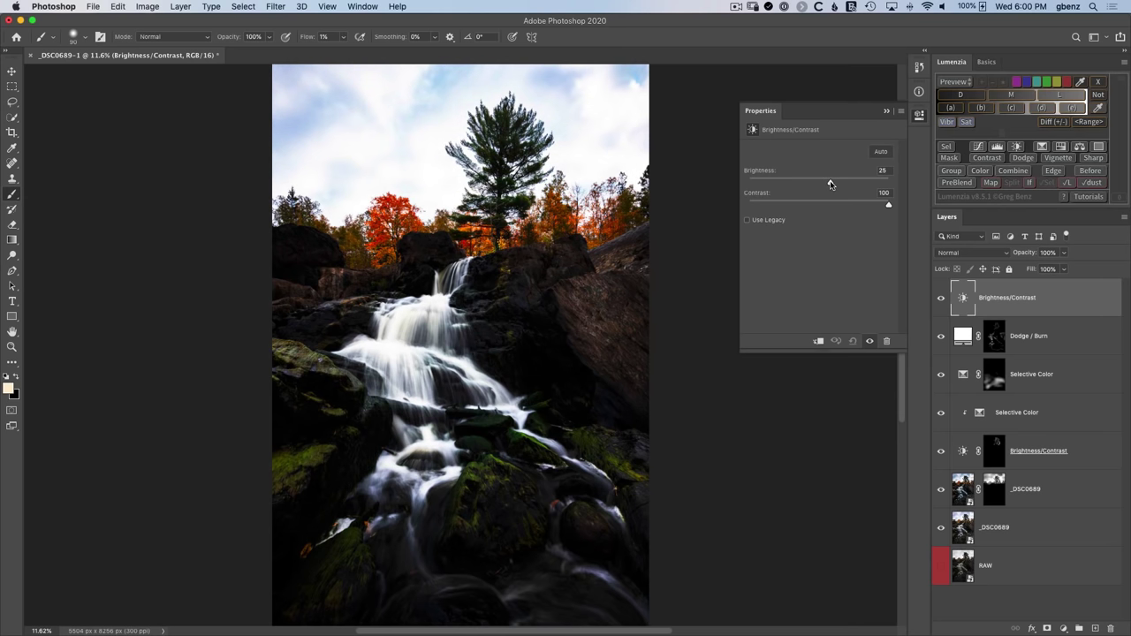
left_click(829, 183)
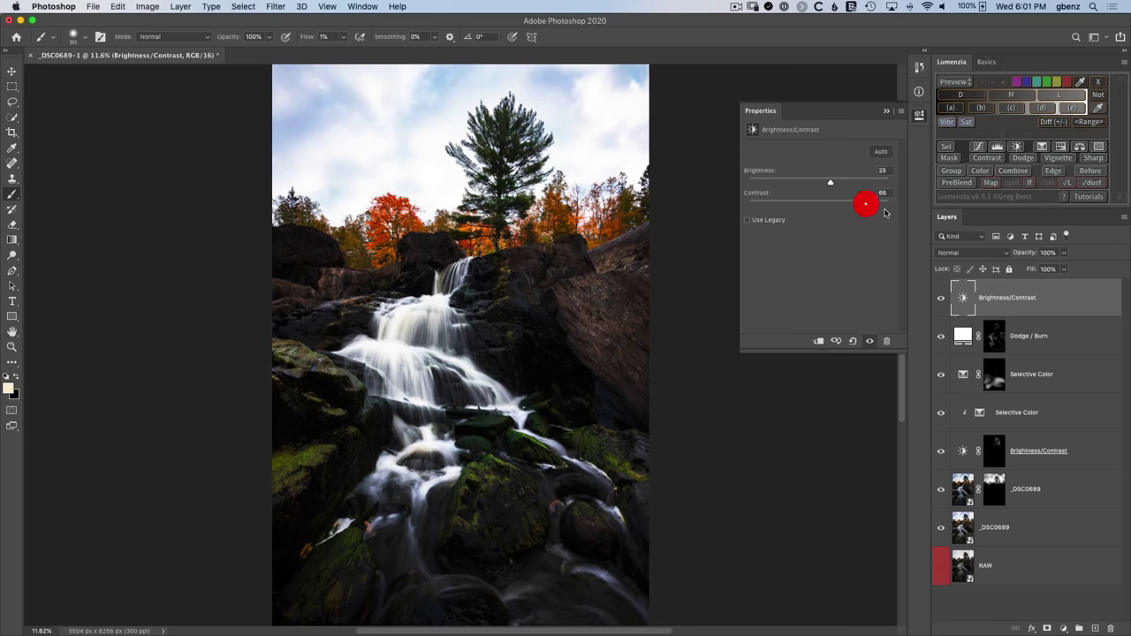
Compare the whole photo with the top Brightness/Contrast layer hidden and shown
left_click(940, 297)
left_click(940, 297)
left_click(940, 297)
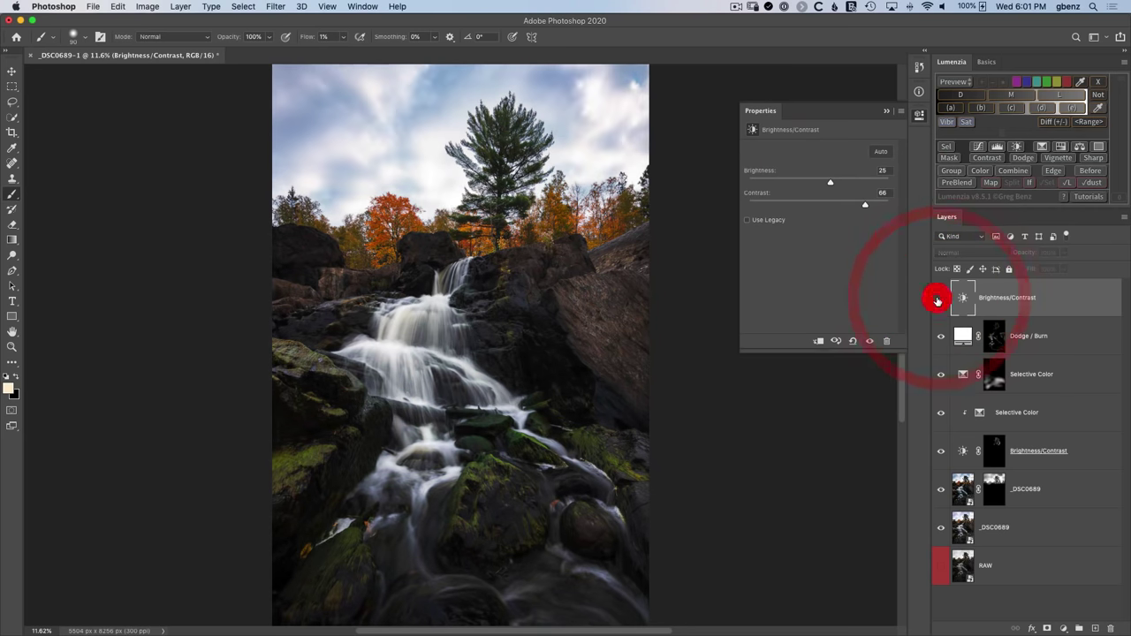
left_click(939, 298)
left_click(939, 299)
left_click(939, 298)
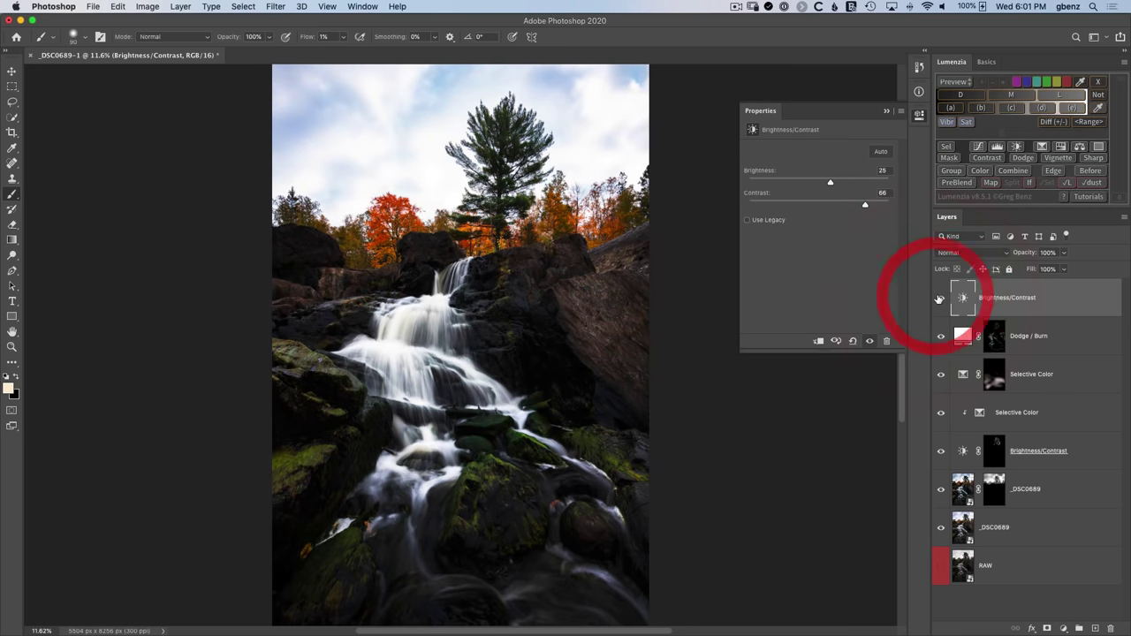
left_click(939, 299)
left_click(939, 299)
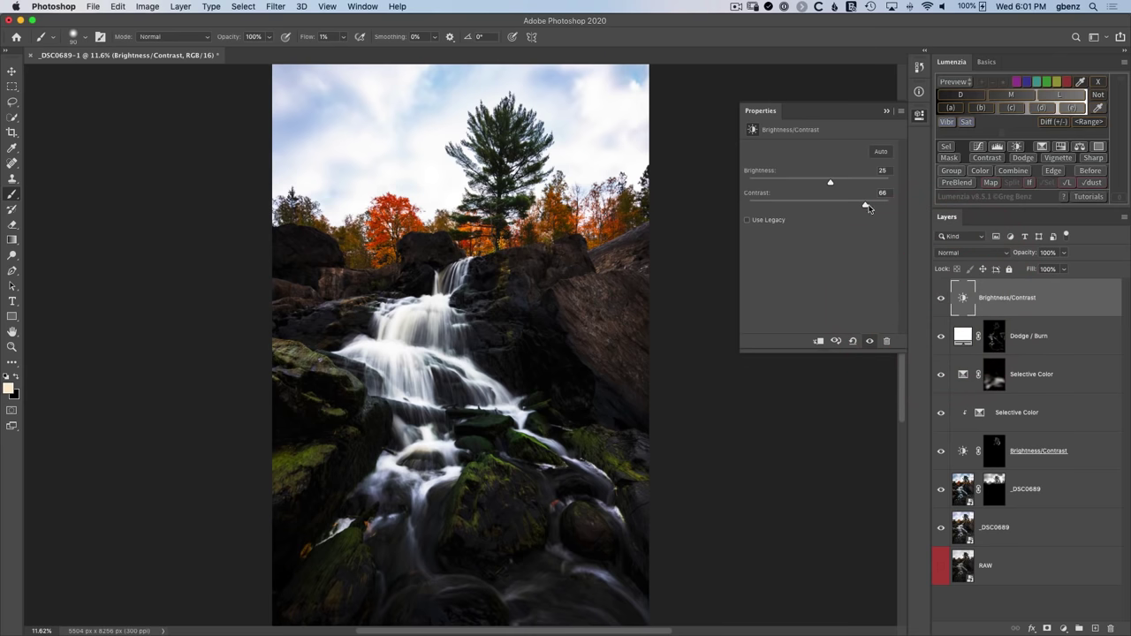
Add a black mask to the top Brightness/Contrast layer and start painting white over the main cascade with a 200 px brush
left_click(919, 116)
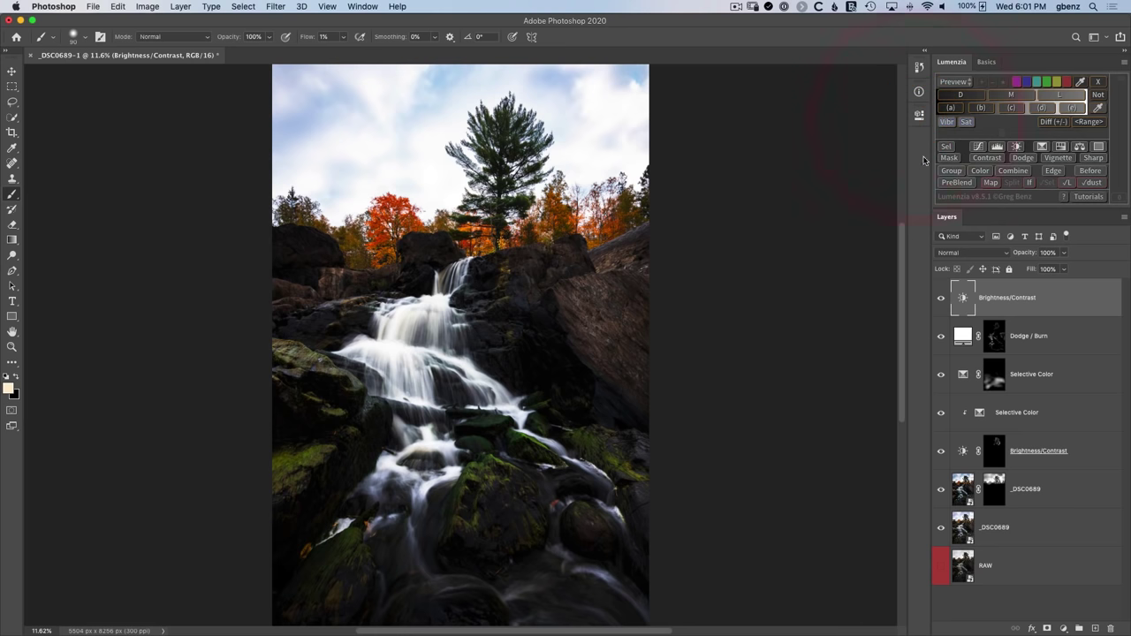
left_click(951, 159)
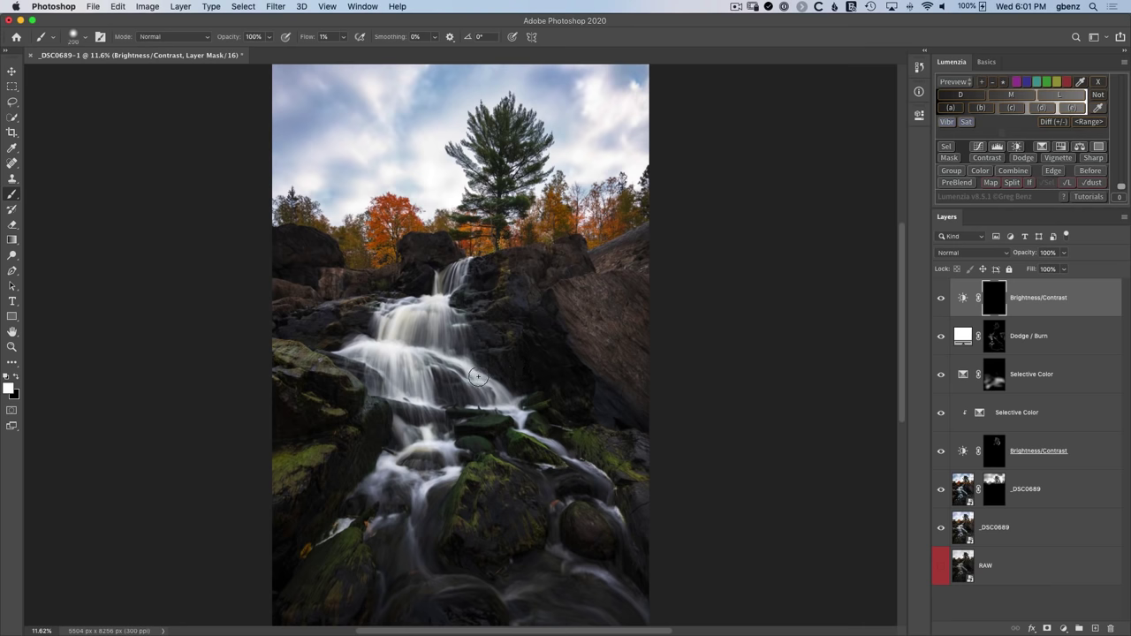
key("super+equal")
key("super+equal")
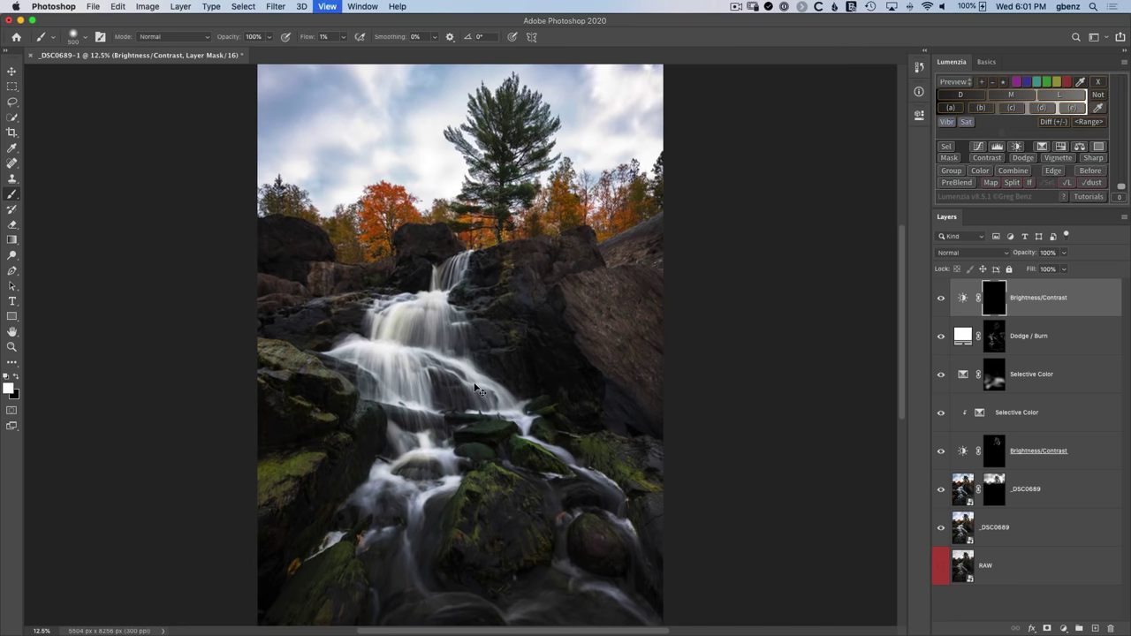
scroll(495, 371, "left", 5)
left_click_drag(619, 349, 547, 353)
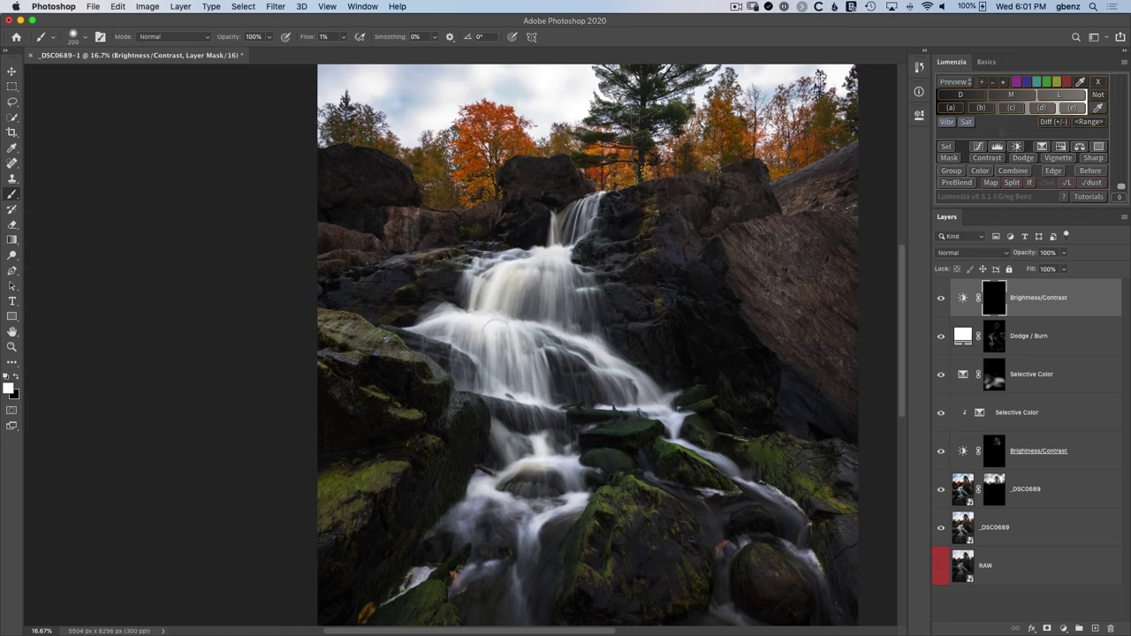
right_click(516, 355)
left_click(504, 354)
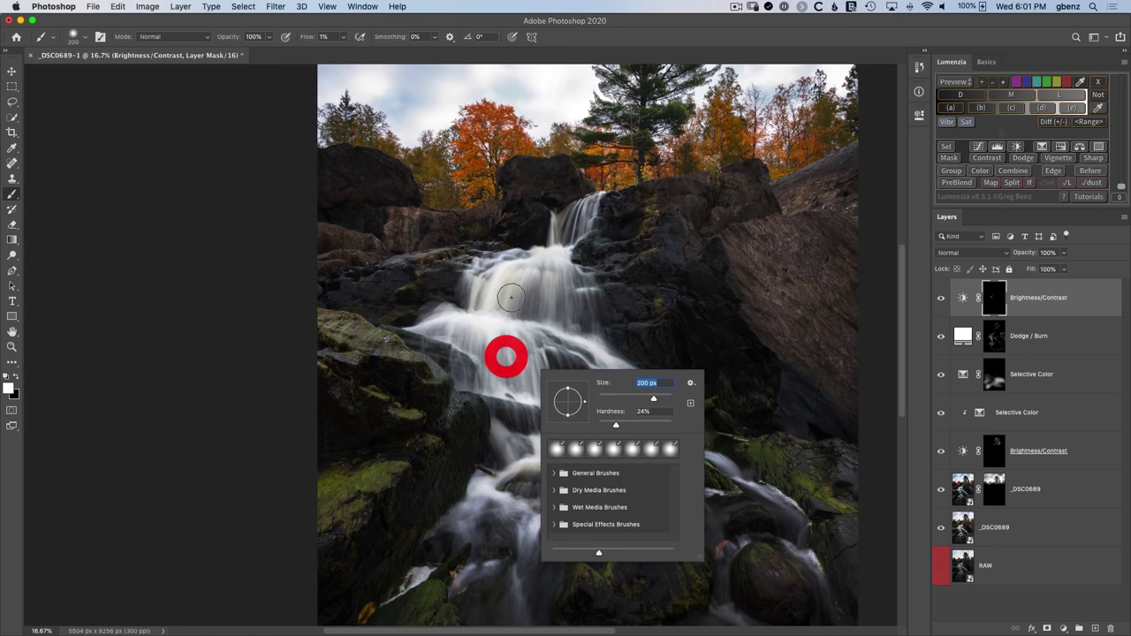
left_click(479, 338)
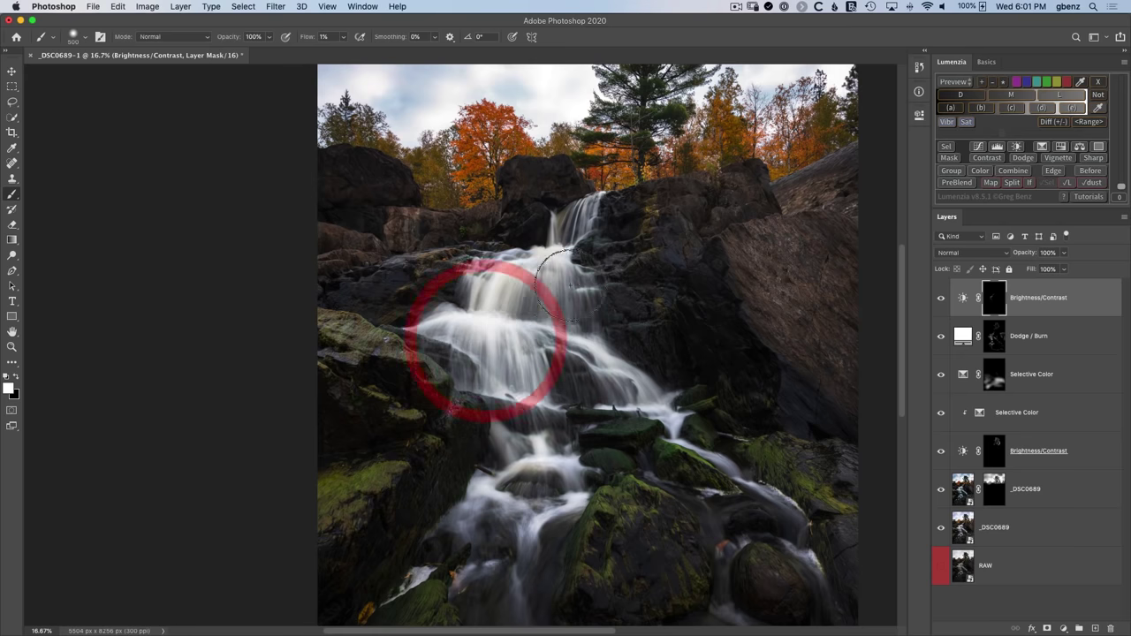
Paint white on the mask over the right side of the main cascade and the water below it, reducing the brush to 250 px
key("bracketright")
key("bracketright")
key("bracketright")
key("bracketleft")
key("bracketleft")
key("bracketleft")
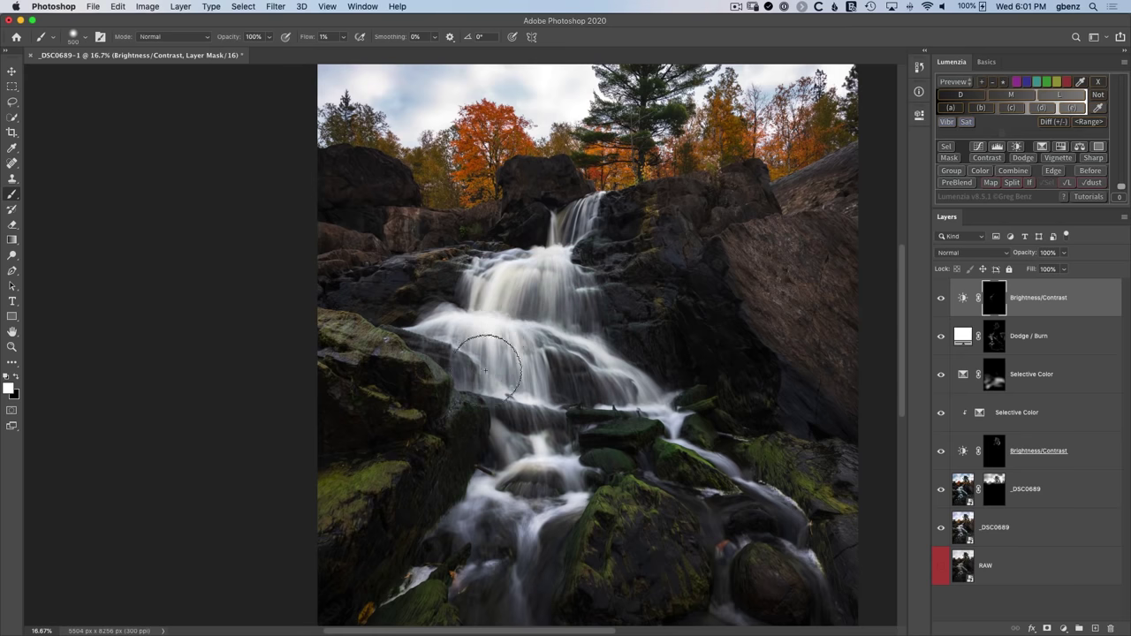
left_click(541, 348)
left_click(586, 363)
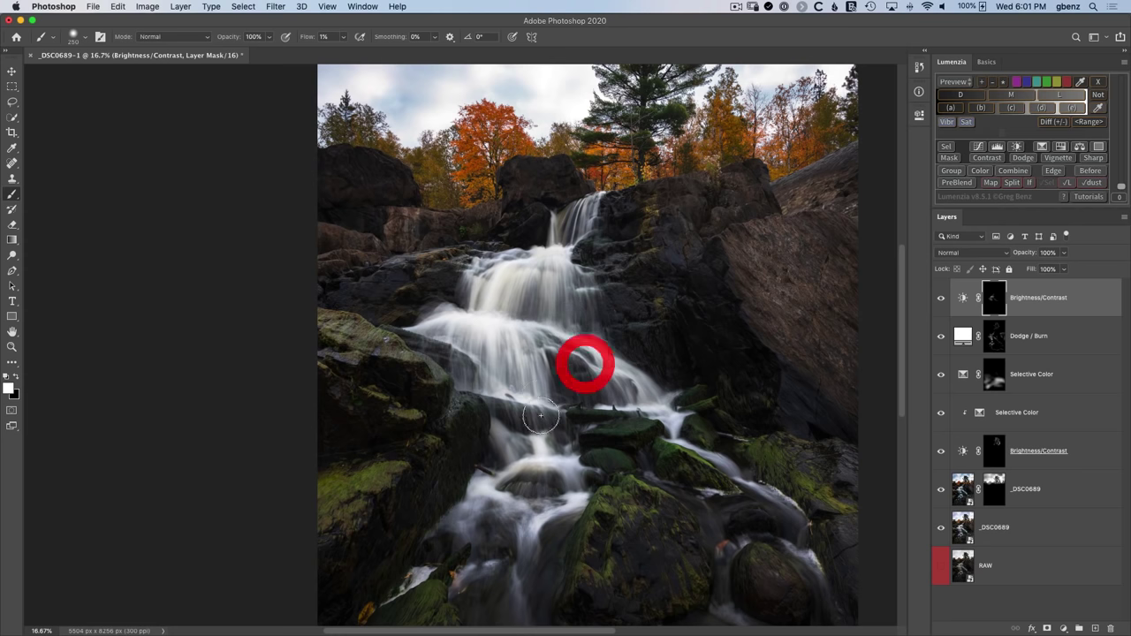
left_click(495, 481)
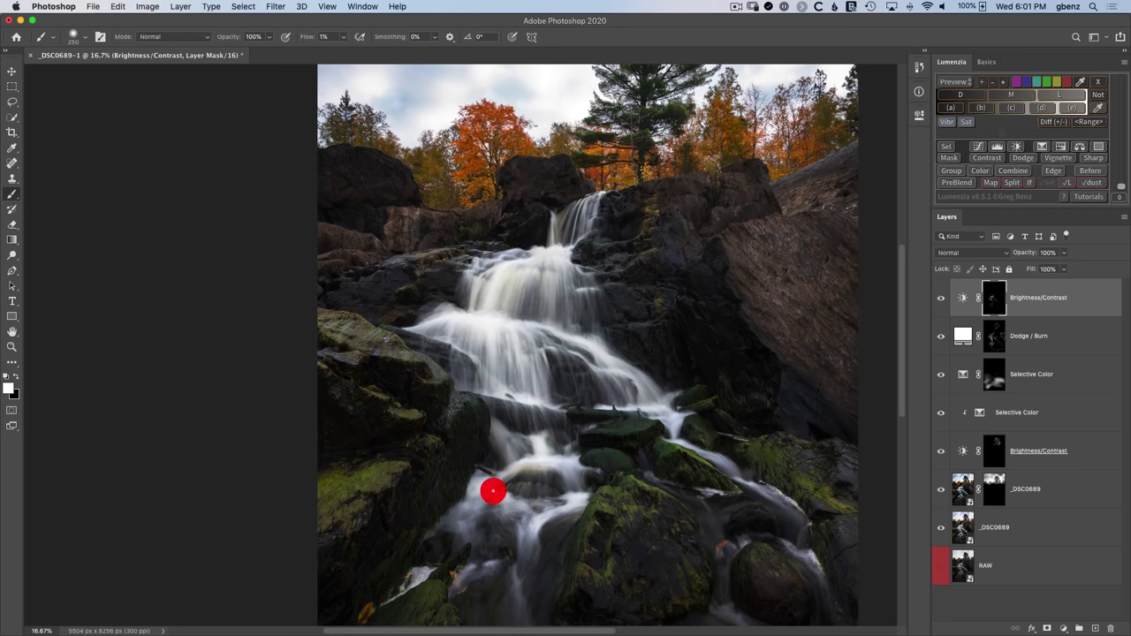
key("bracketleft")
left_click(530, 387)
Compare the waterfall with the masked top Brightness/Contrast layer hidden and shown
key("bracketright")
key("bracketright")
key("bracketright")
left_click(941, 298)
left_click(941, 298)
key("bracketright")
key("bracketright")
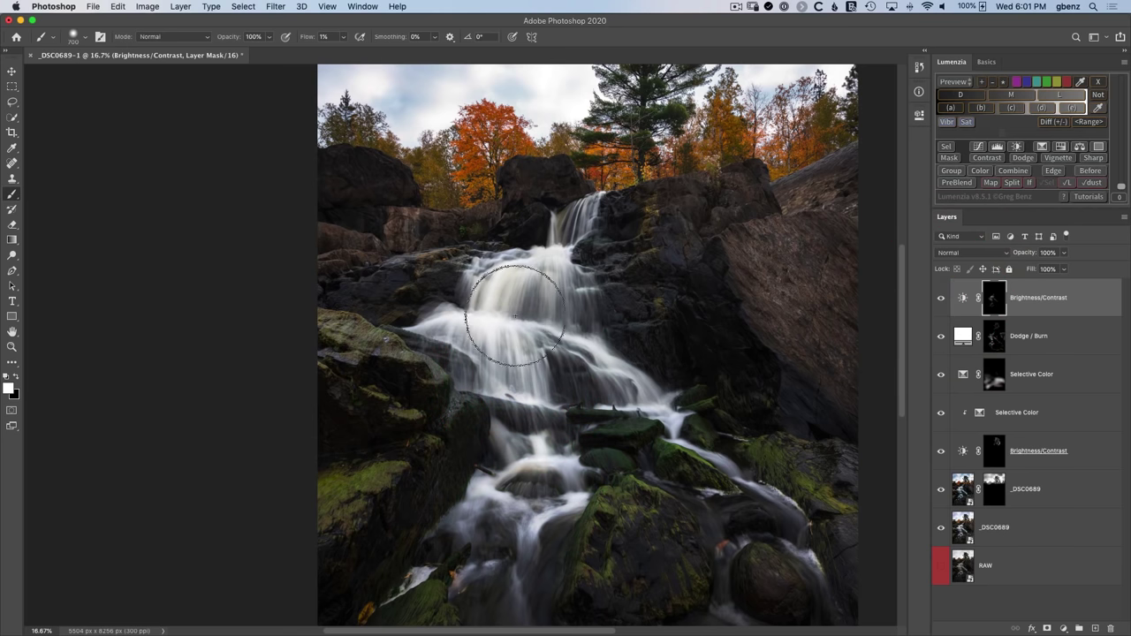
left_click(941, 300)
left_click(941, 301)
left_click(941, 301)
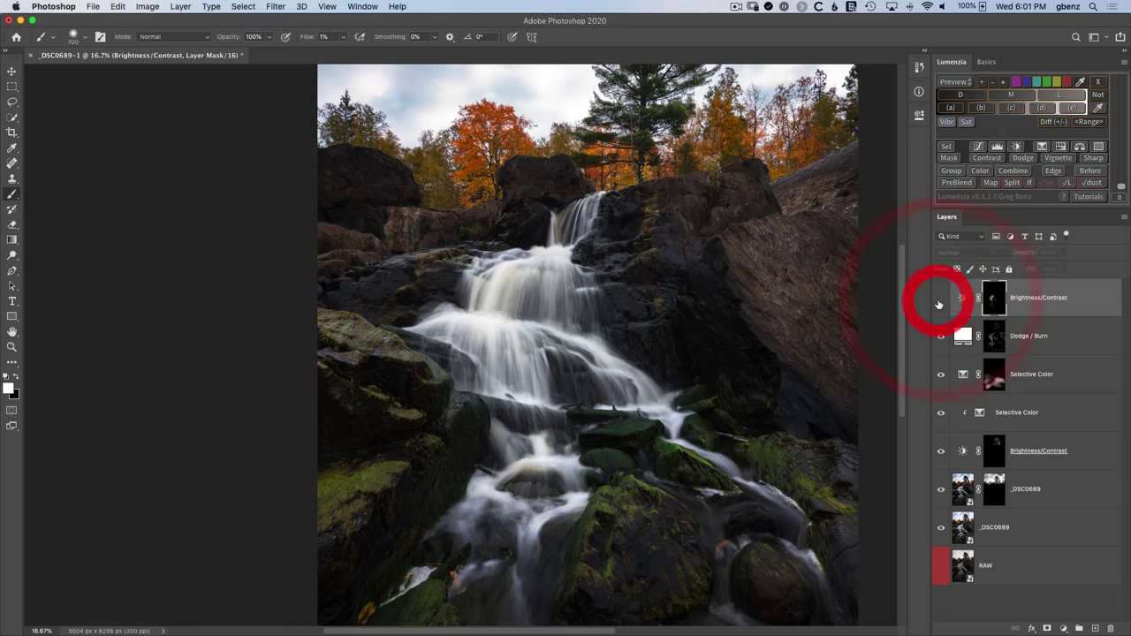
left_click(941, 301)
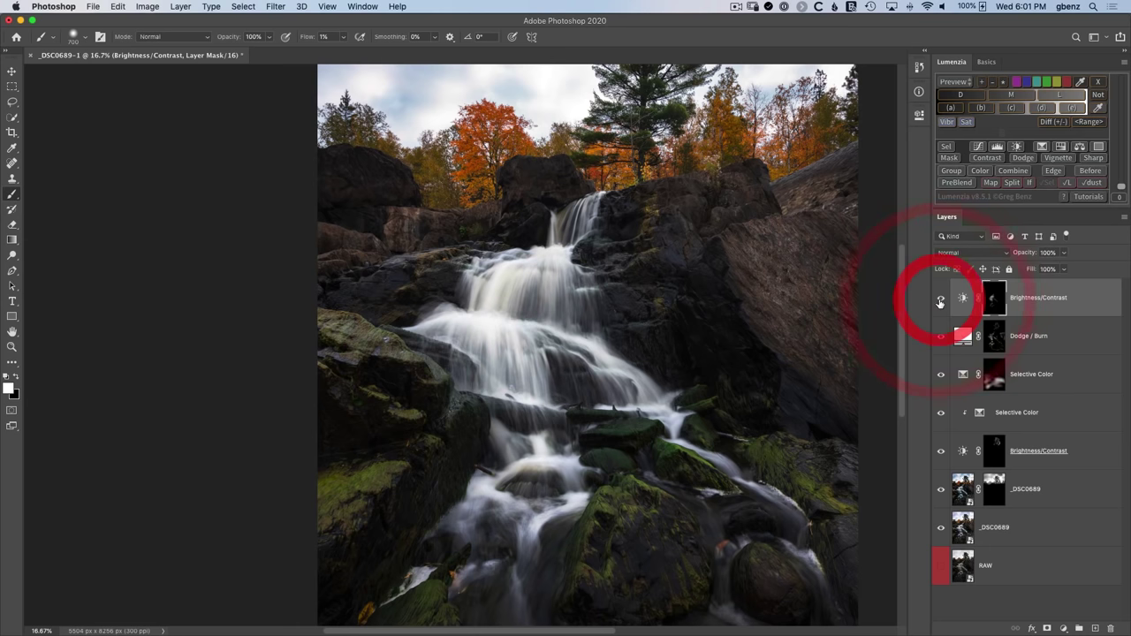
Compare the photo with the top Brightness/Contrast layer's mask disabled and enabled
left_click(994, 298, "shift")
left_click(994, 298, "shift")
left_click(994, 298, "shift")
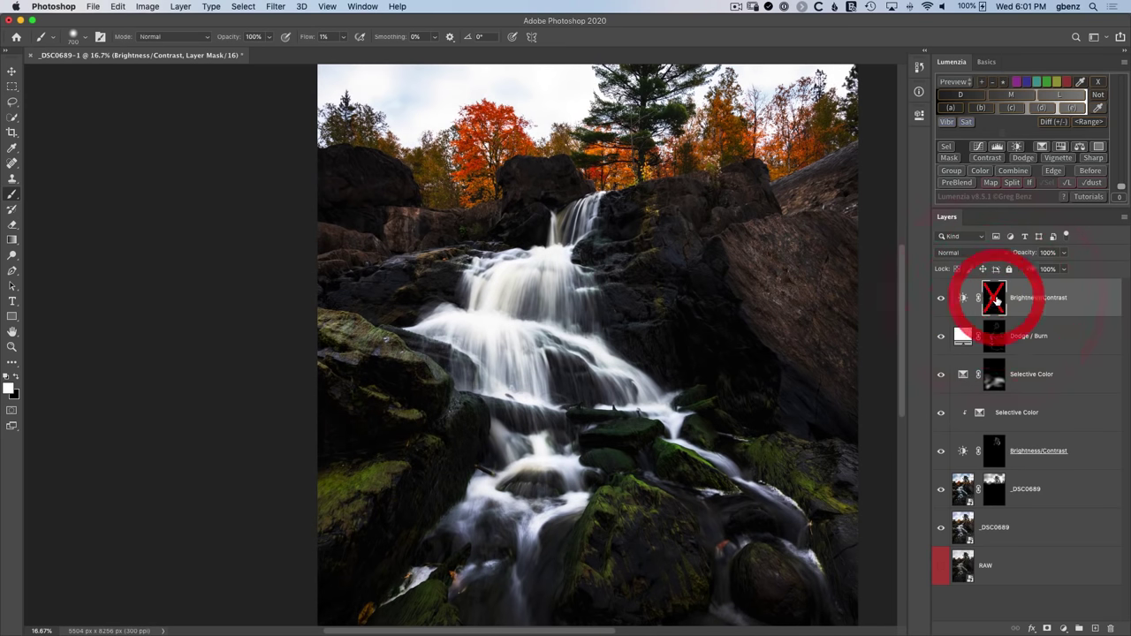
left_click(994, 298, "shift")
Paint more white on the top Brightness/Contrast mask across the main cascade with a 200 px brush
key("bracketleft")
key("bracketleft")
key("bracketleft")
key("bracketleft")
key("bracketleft")
key("bracketleft")
key("bracketleft")
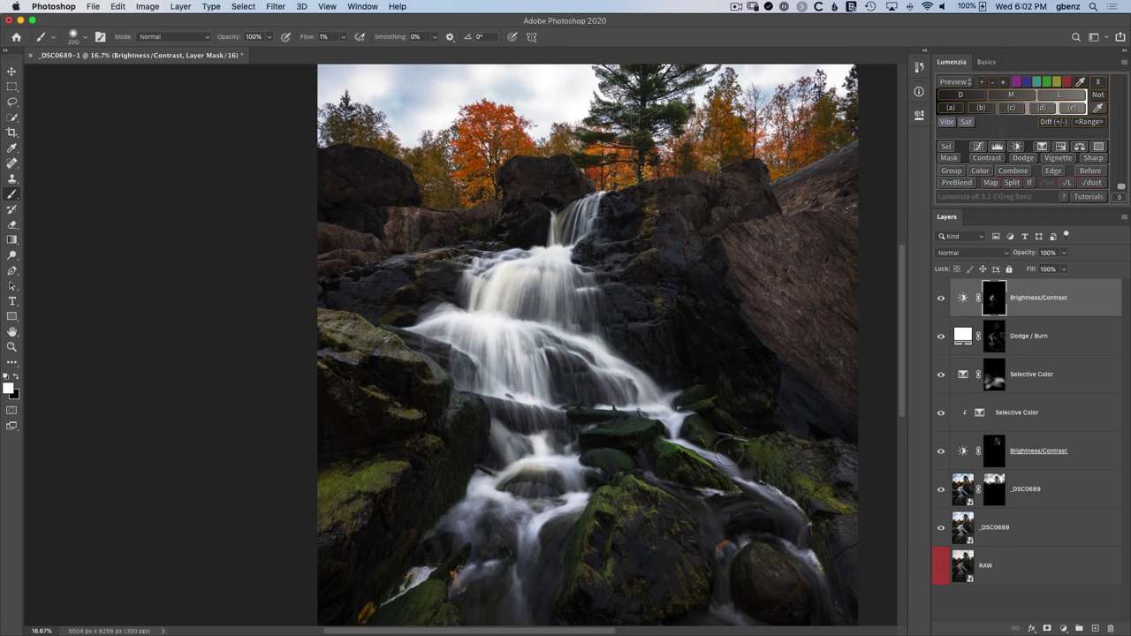
left_click(613, 356)
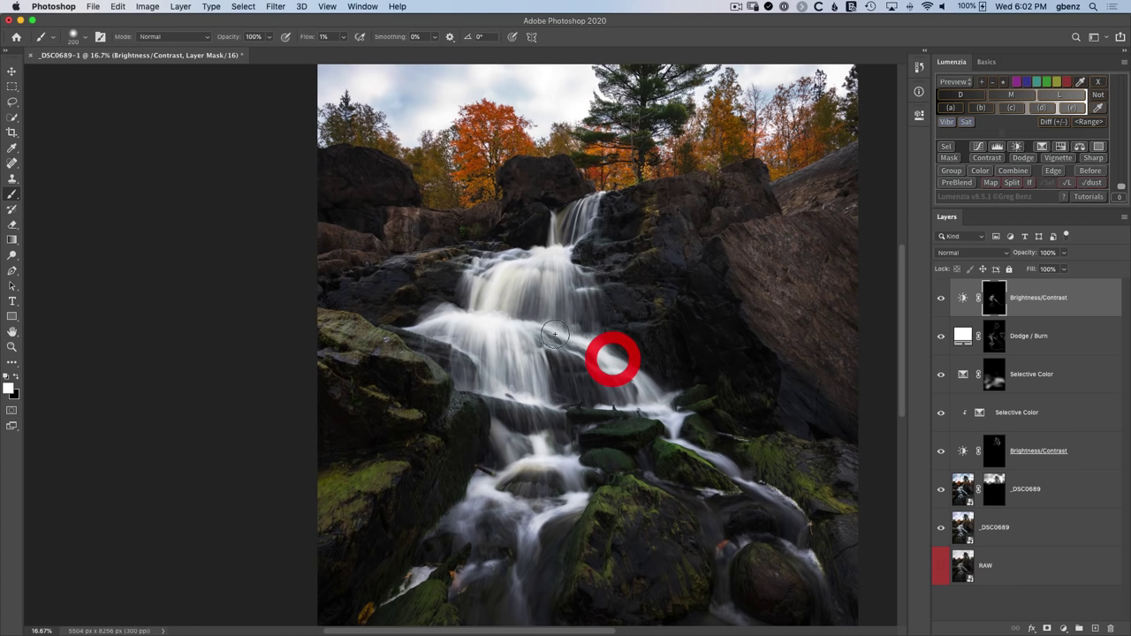
left_click(503, 353)
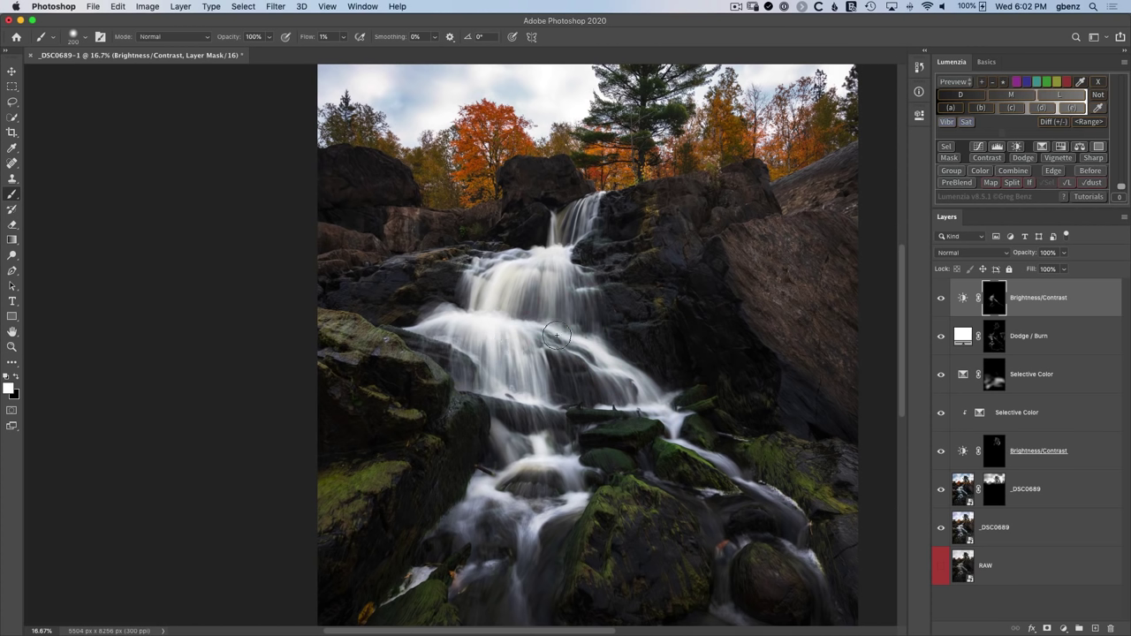
left_click(575, 374)
Paint white on the mask over the narrow falls below the main cascade and the spreading water at their foot
left_click(513, 442)
left_click(523, 439)
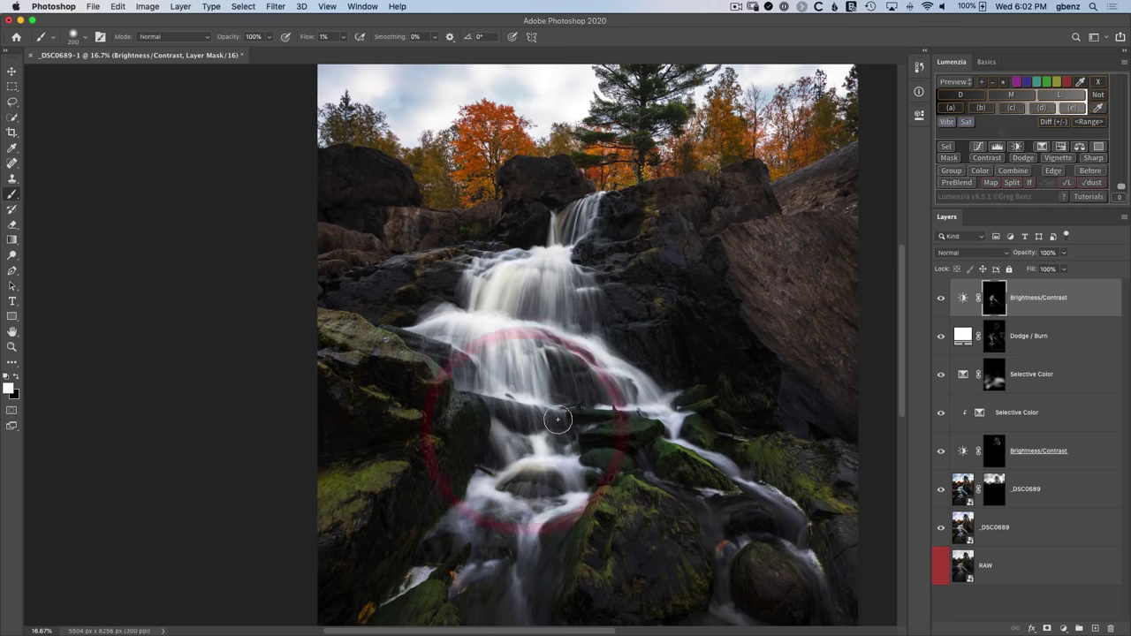
left_click(549, 414)
left_click(503, 411)
left_click(512, 442)
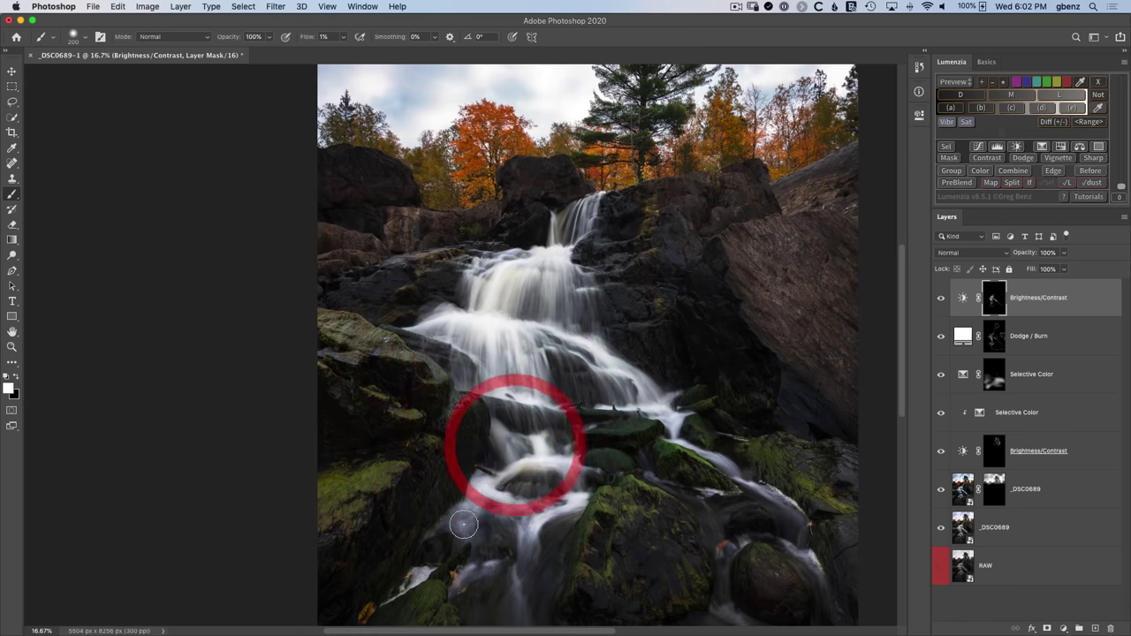
left_click(474, 519)
Paint white on the mask over the foreground water and the side stream around the round boulder
left_click_drag(577, 429, 477, 318)
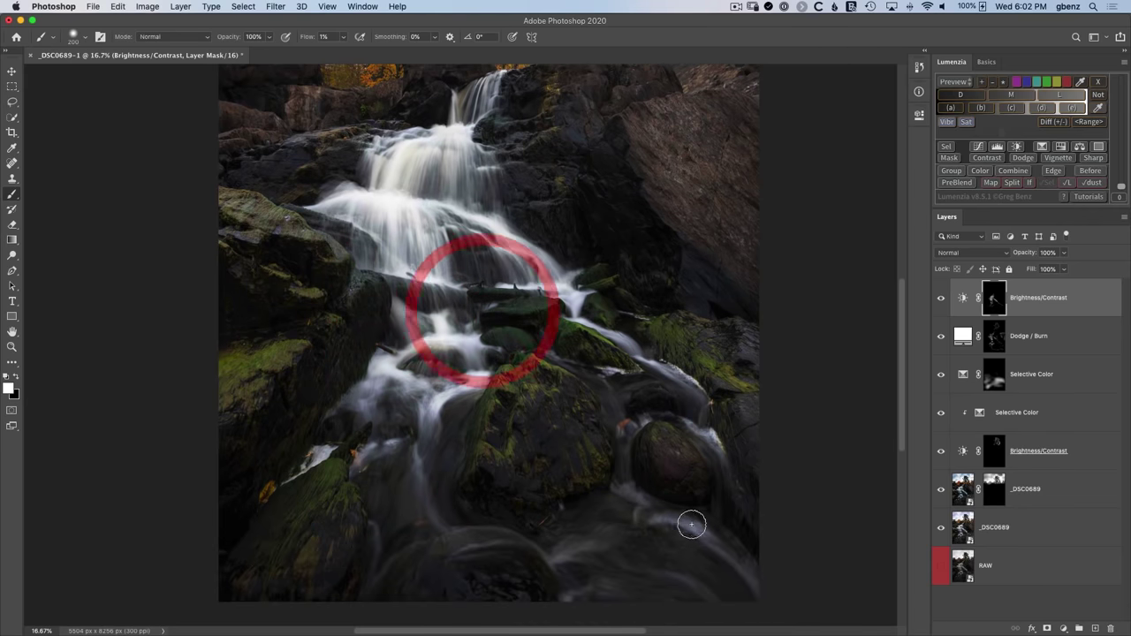
left_click(636, 515)
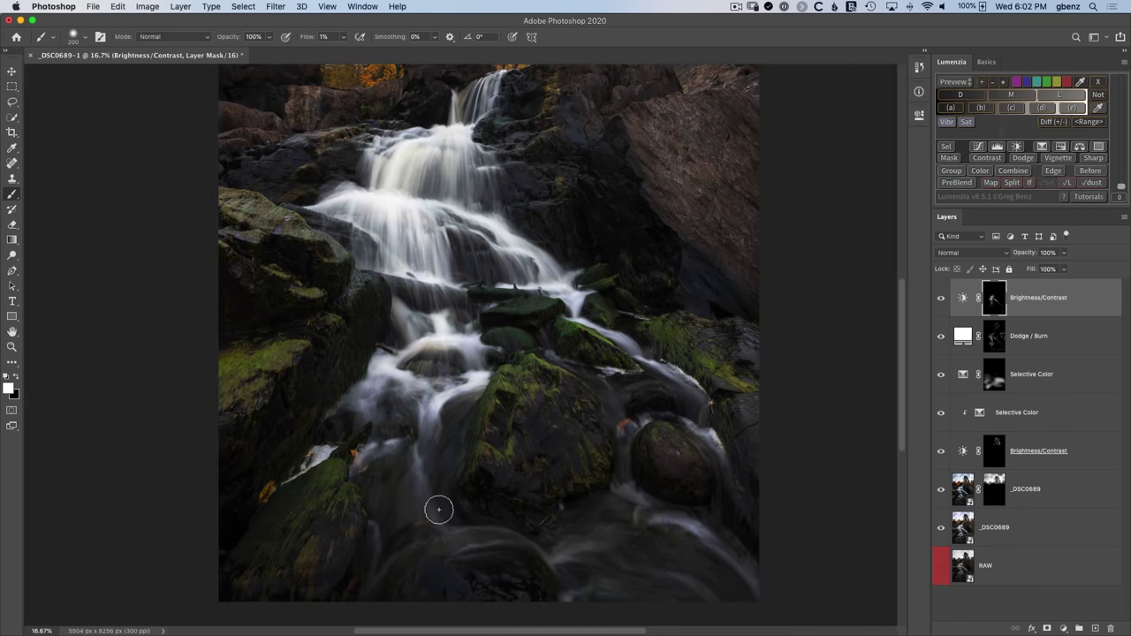
left_click(408, 452)
left_click(403, 450)
left_click(636, 379)
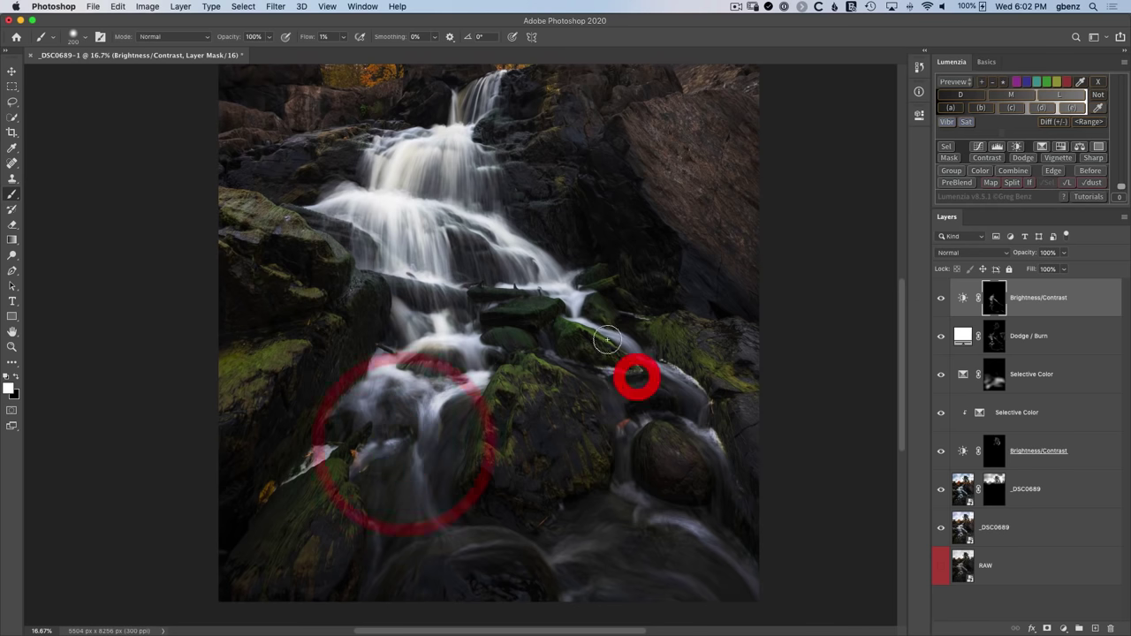
left_click(681, 391)
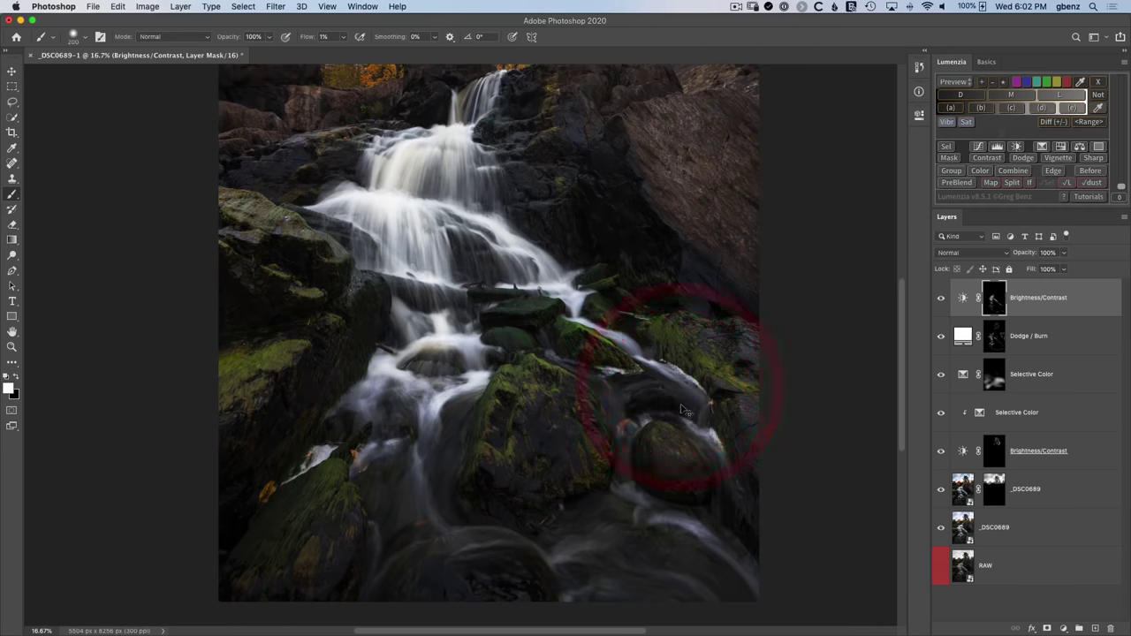
Compare the full photo with and without the contrast painted on the waterfall
scroll(682, 410, "down", 3)
scroll(682, 410, "down", 2)
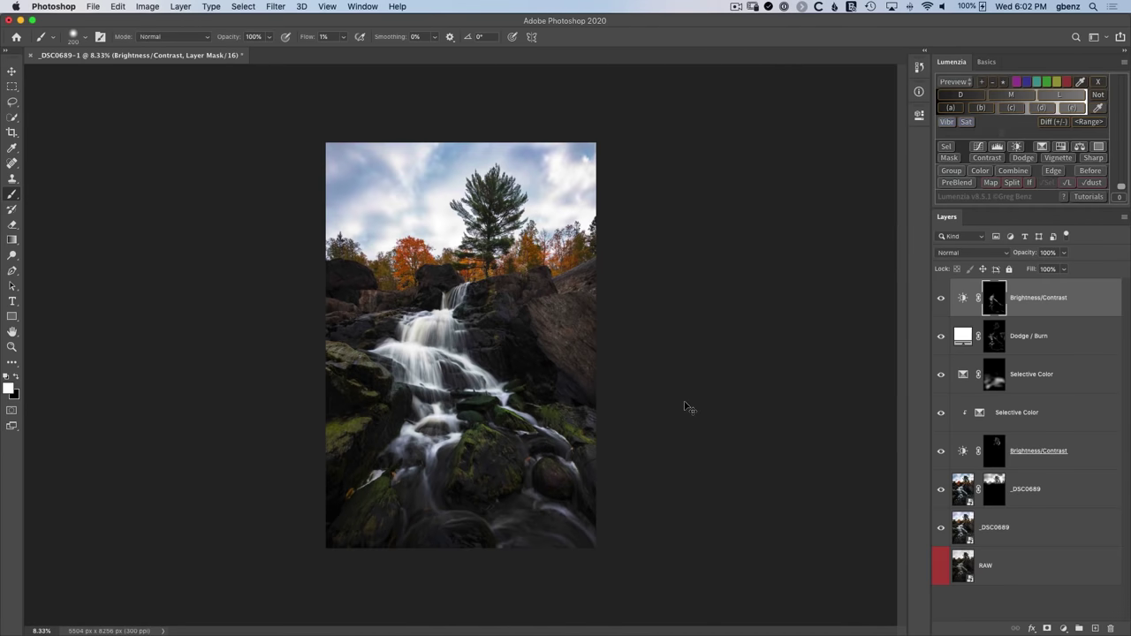
left_click(941, 297)
left_click(941, 298)
left_click(941, 297)
Lasso a freehand loop just inside the photo's edges and create a Lumenzia vignette from it using a layer mask
key("l")
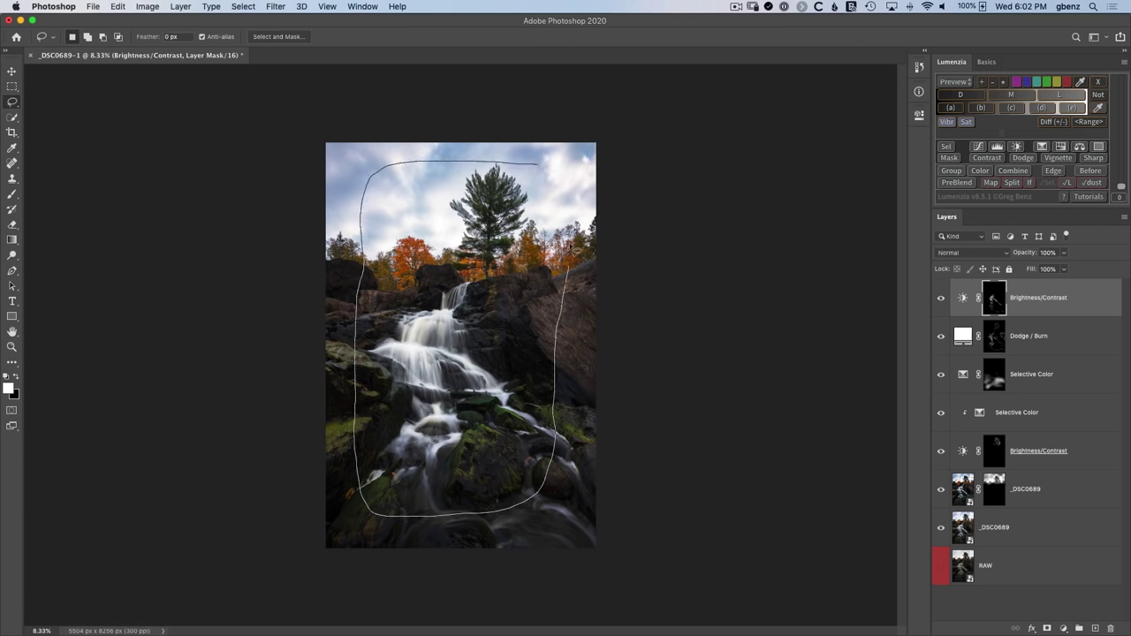
left_click_drag(555, 174, 560, 179)
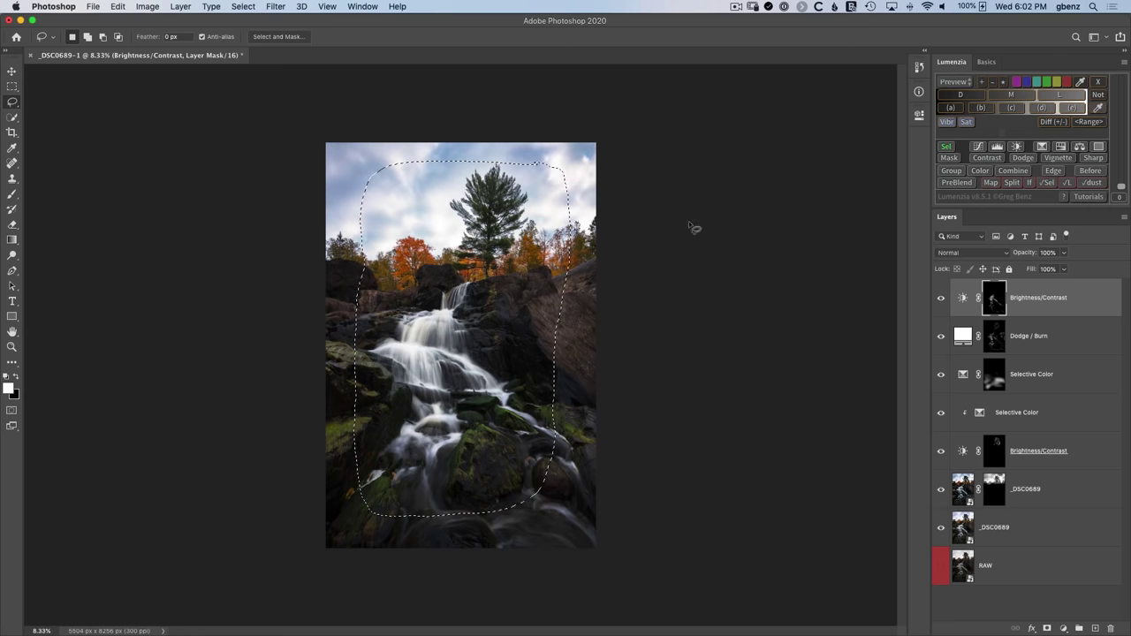
left_click(1058, 157)
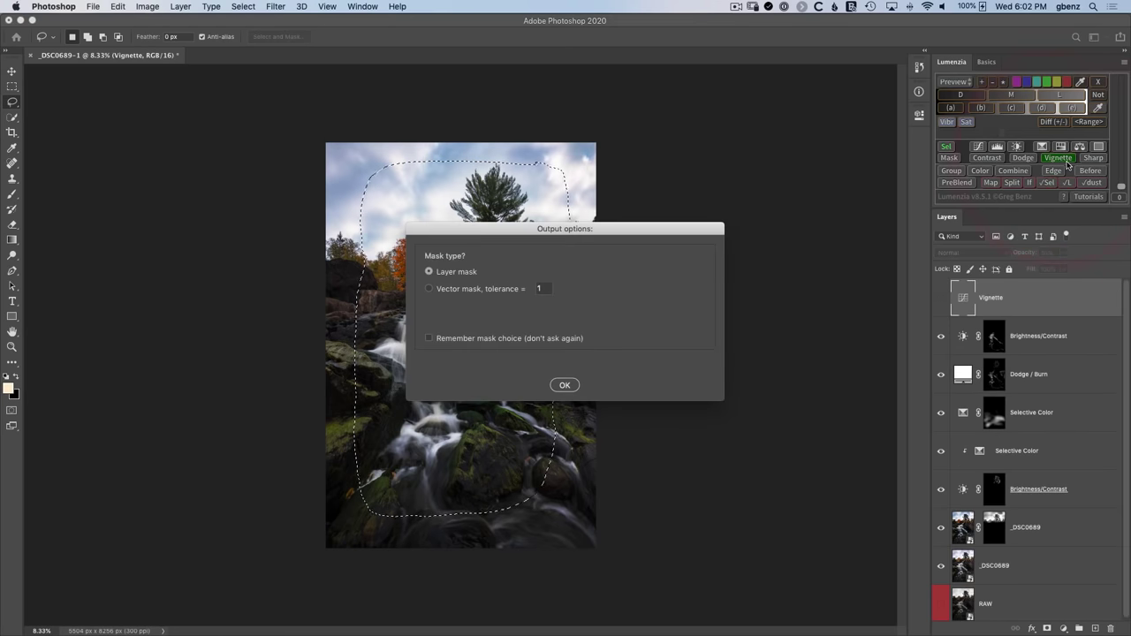
left_click(569, 386)
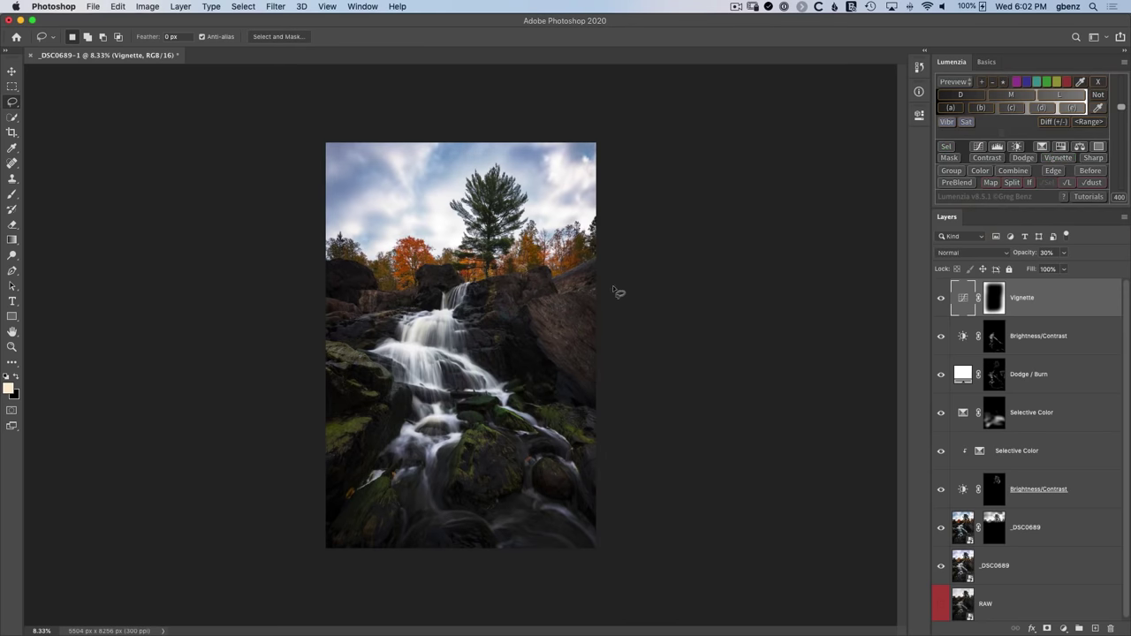
Compare the photo with the Vignette layer hidden and shown, and the finished edit against the RAW layer alone
left_click(940, 298)
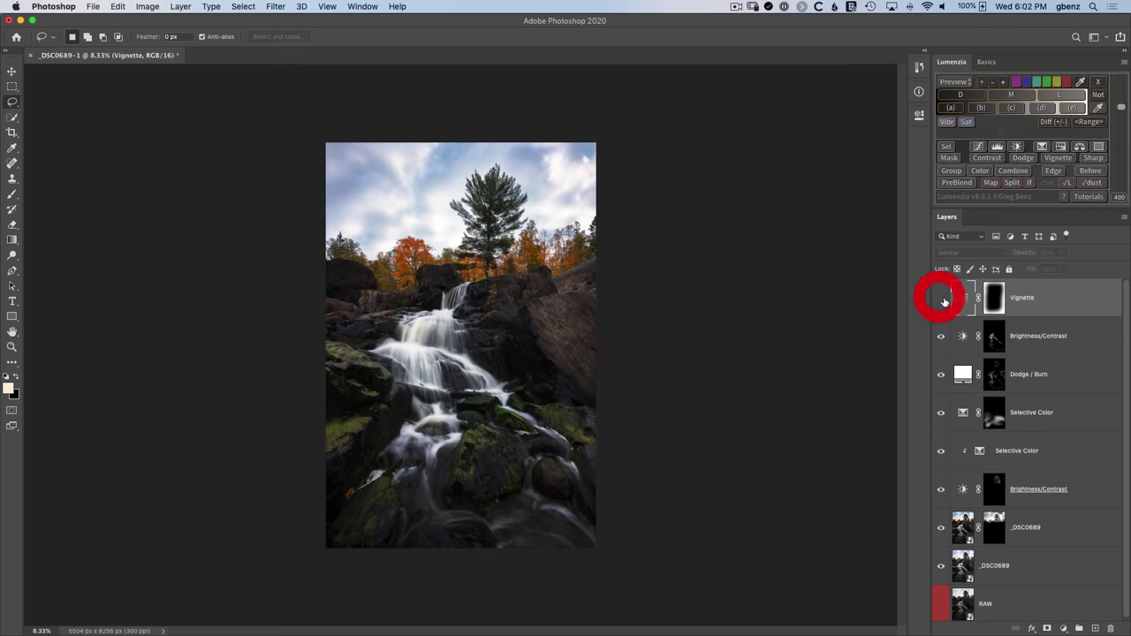
left_click(940, 299)
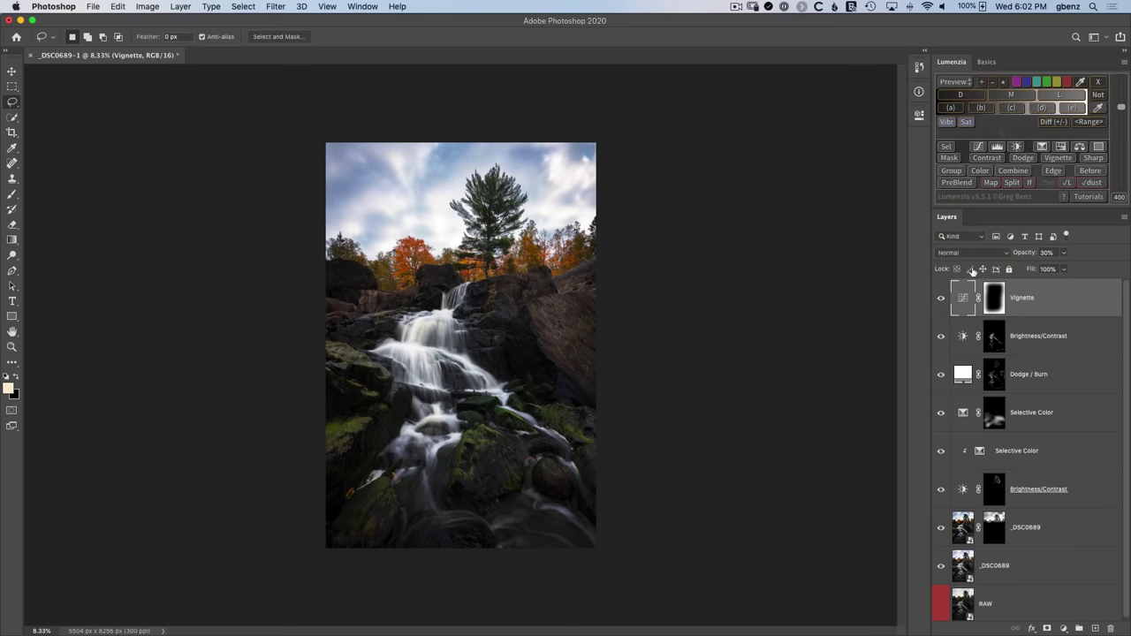
scroll(1123, 362, "down", 1)
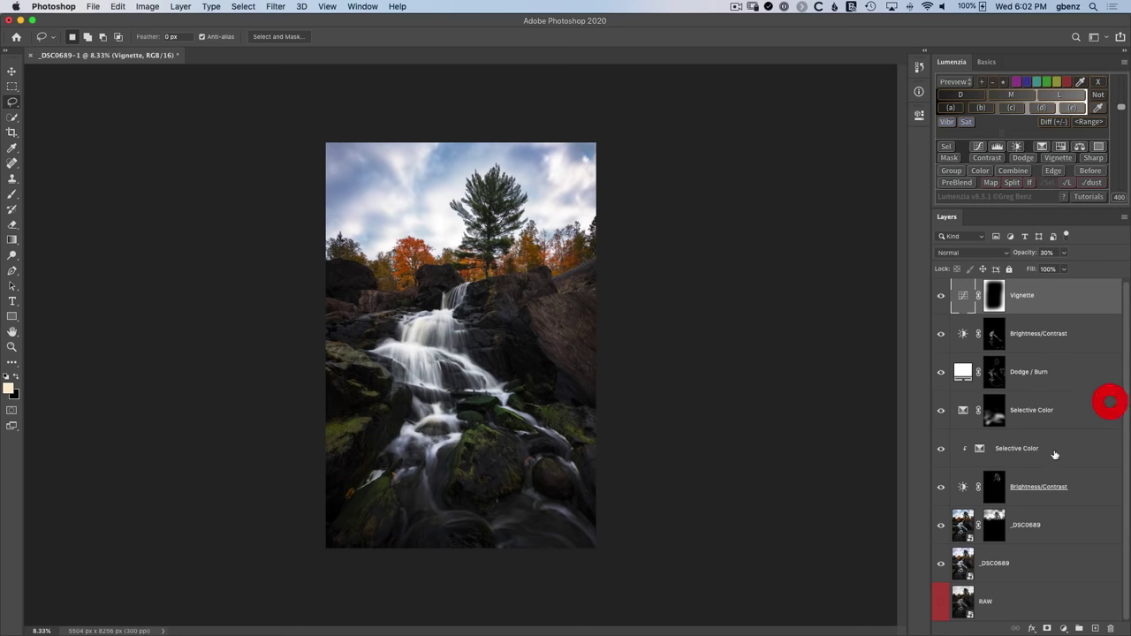
left_click(939, 602, "alt")
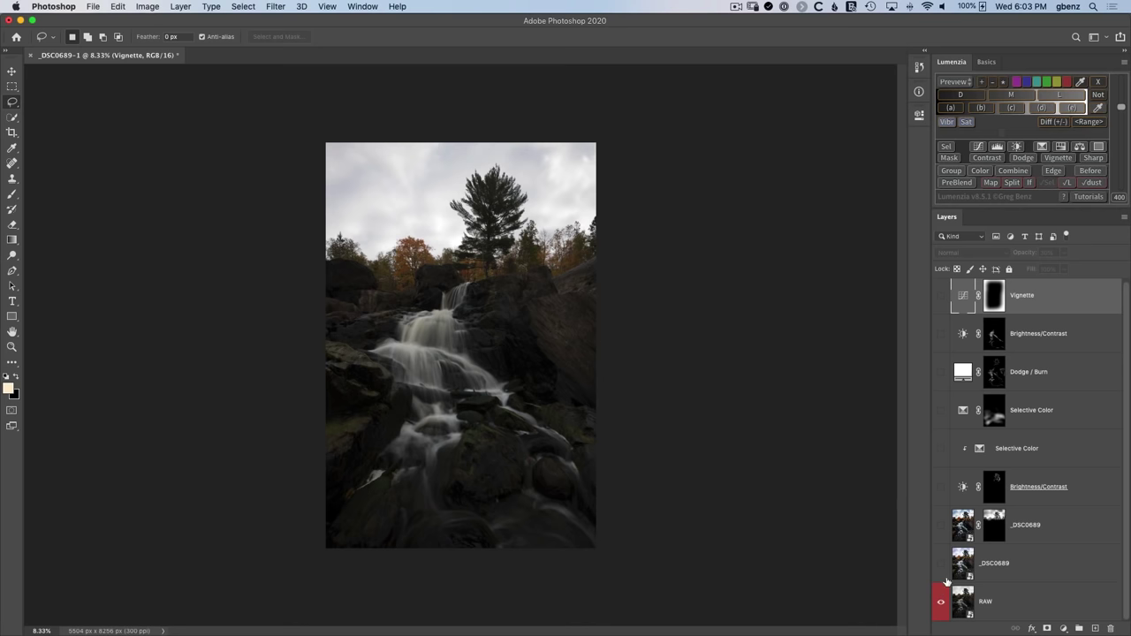
left_click(937, 601, "alt")
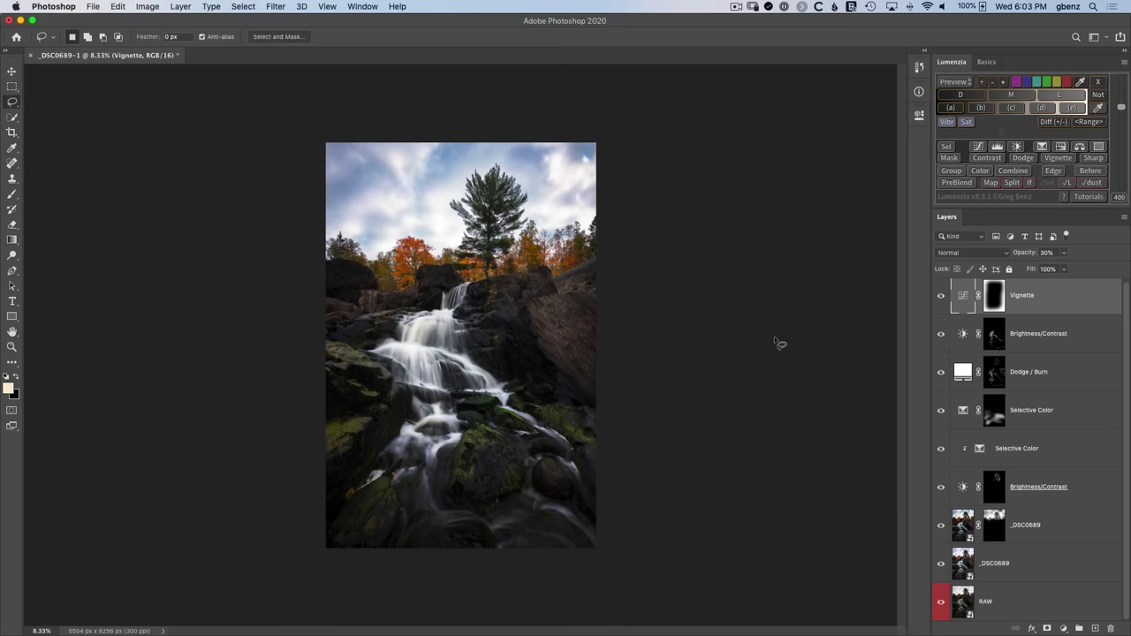